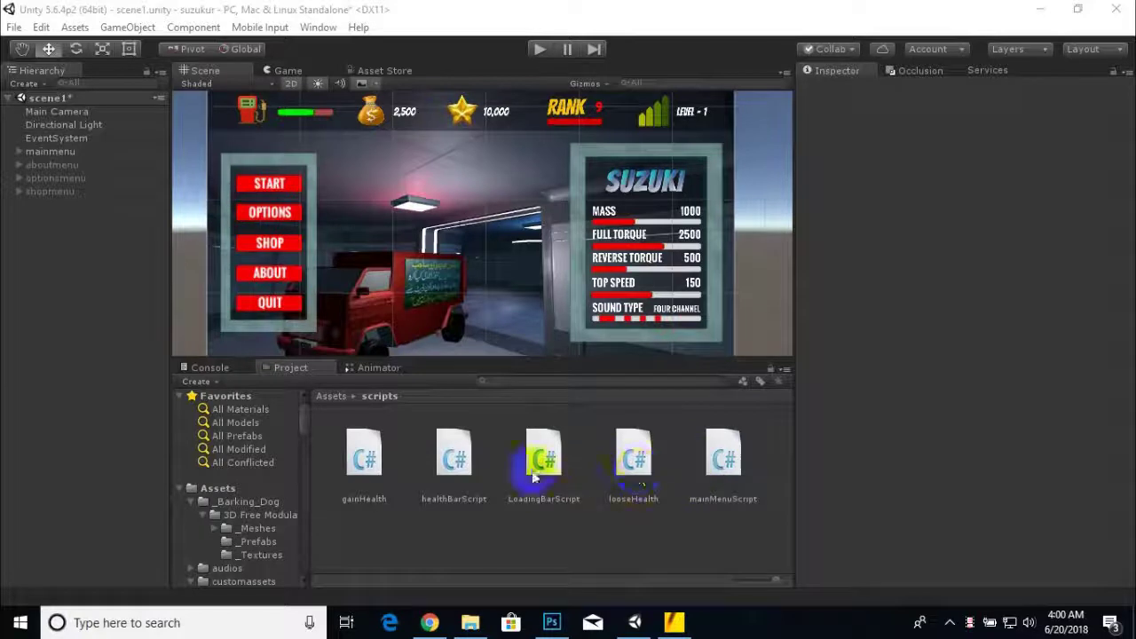
- Open LoadingBarScript in the code editor and examine its SceneManagement import and the Start method that hides the slider
click(528, 462)
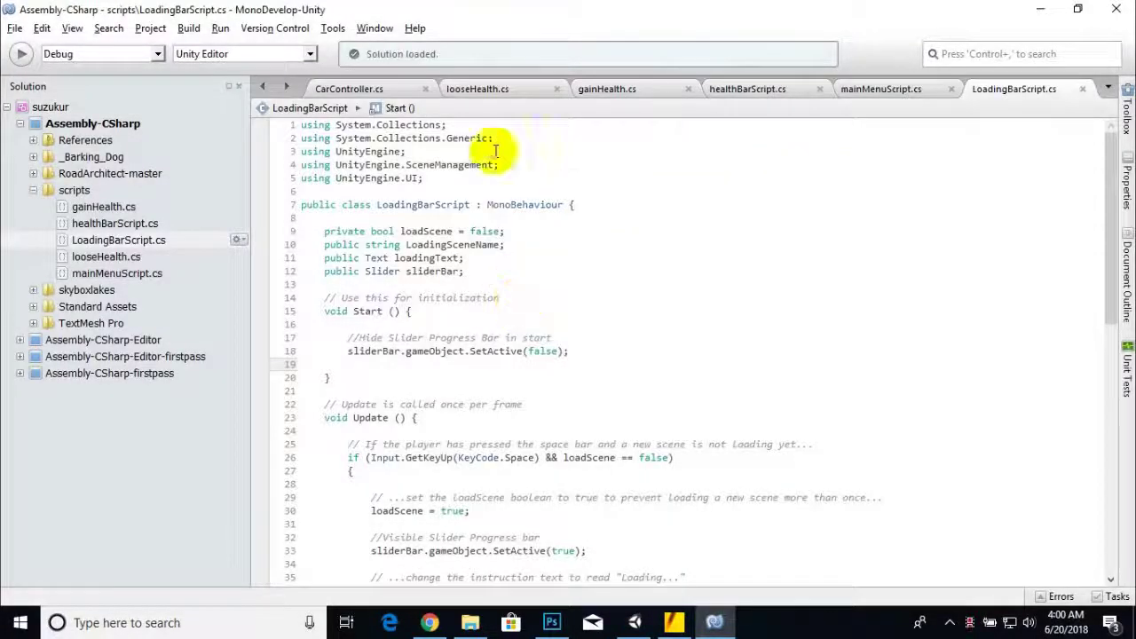
drag(500, 165, 302, 172)
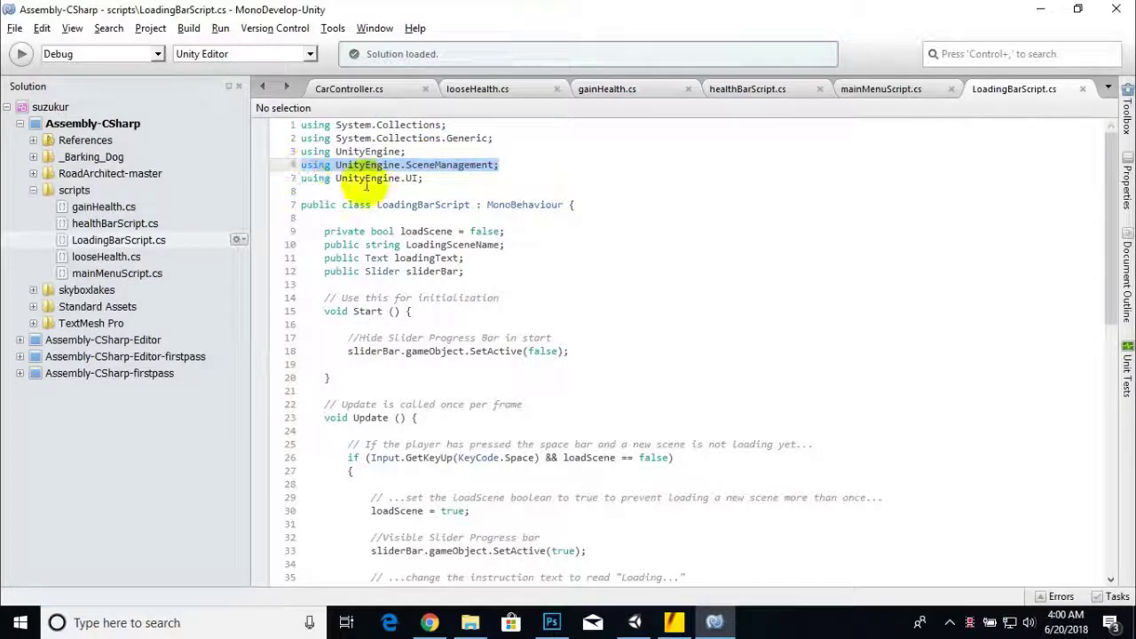
scroll(480, 216, down, 4)
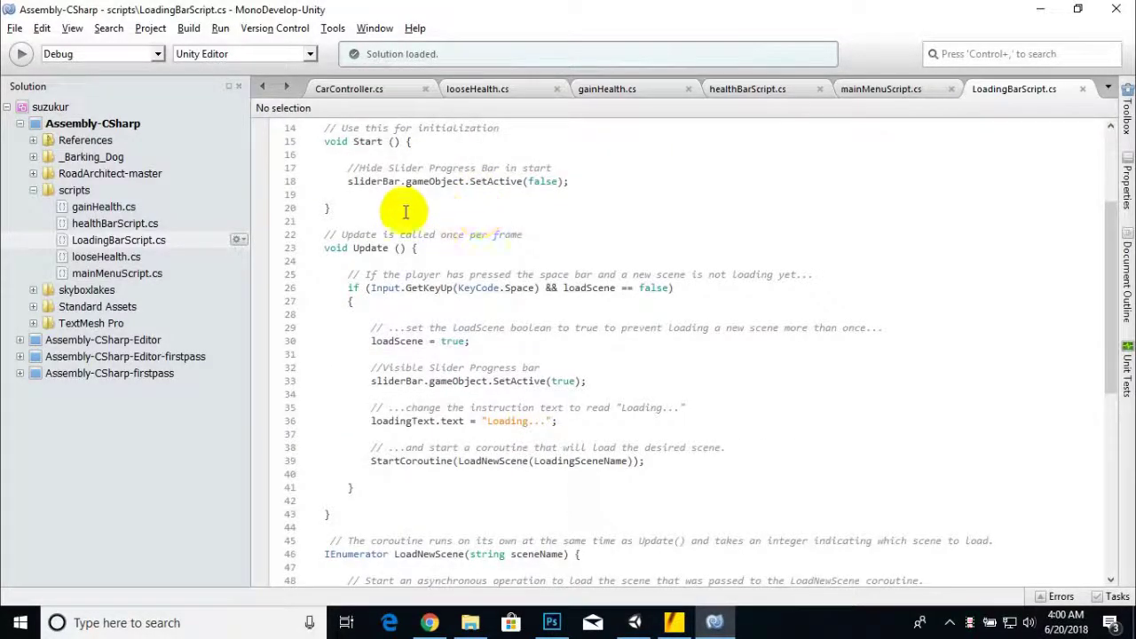
drag(338, 209, 321, 142)
drag(444, 219, 318, 139)
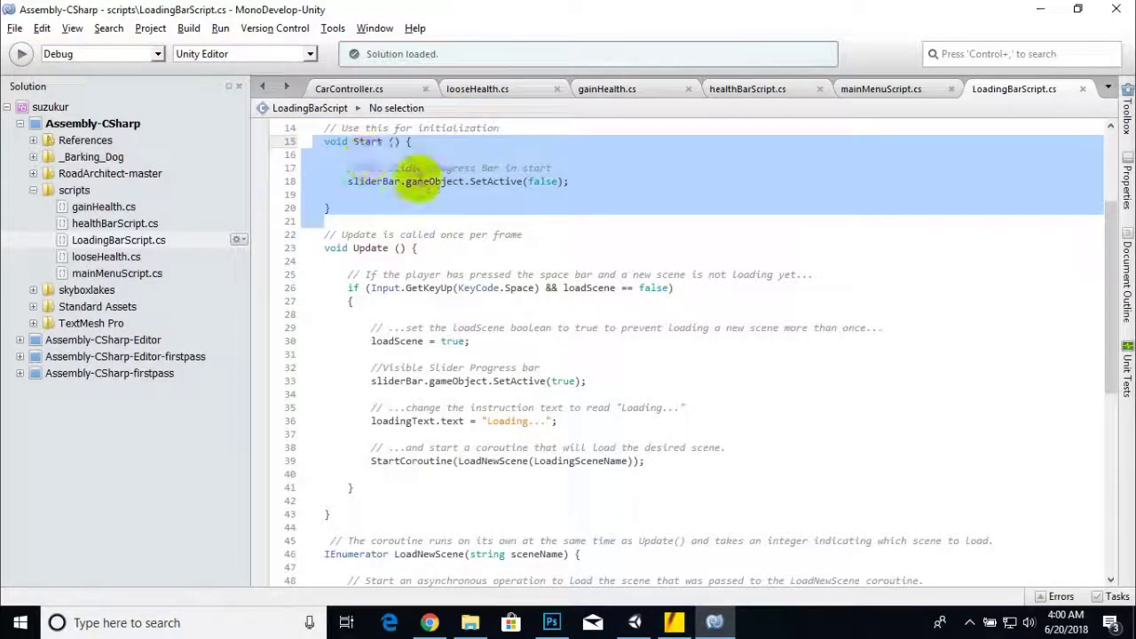
click(422, 230)
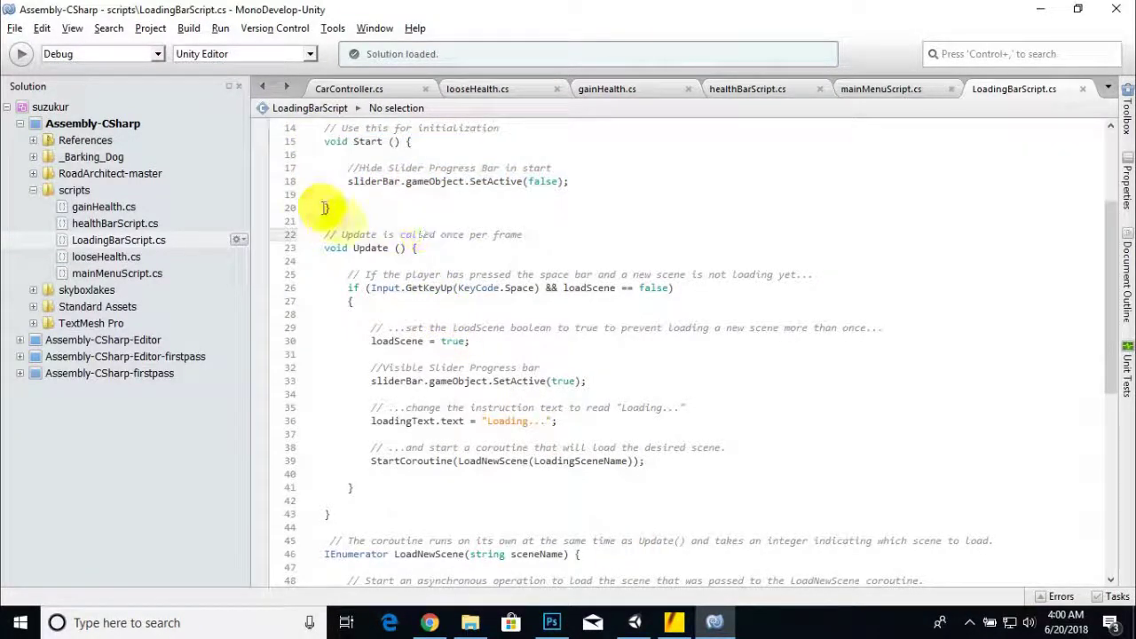
- Examine the Update method's space-key condition and the block that shows the slider and sets the loading text
scroll(363, 258, down, 2)
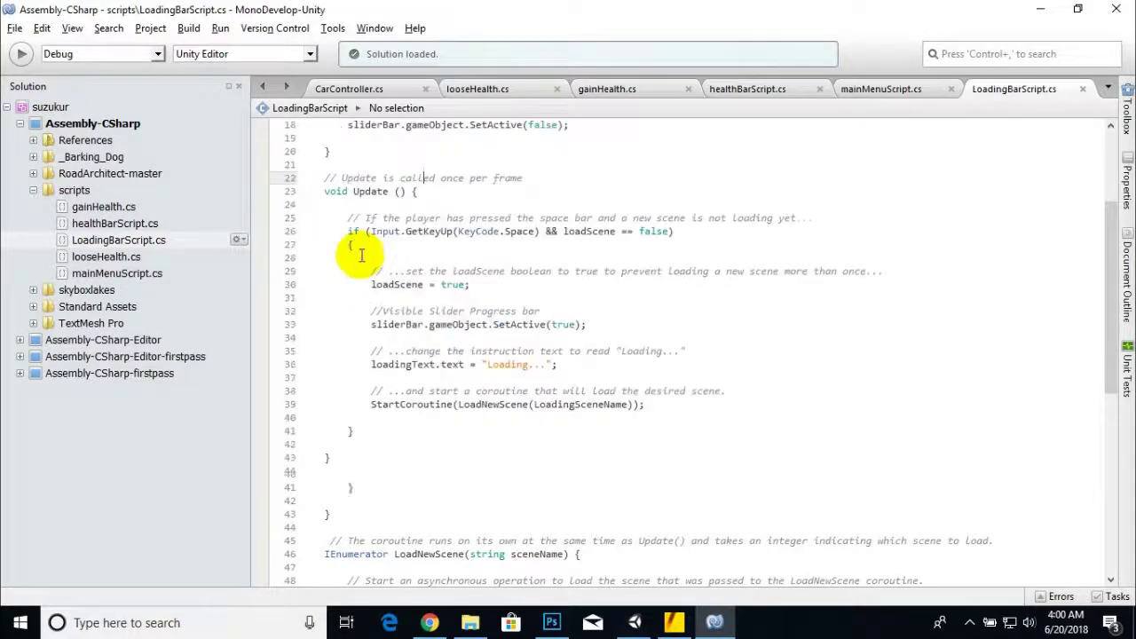
click(391, 190)
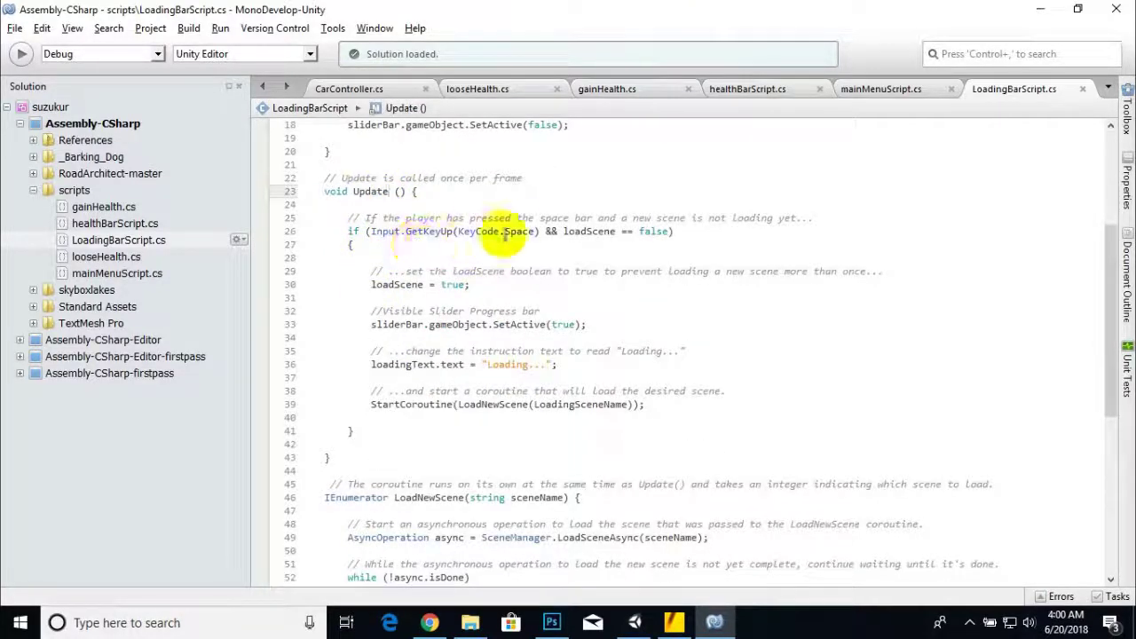
drag(539, 231, 392, 229)
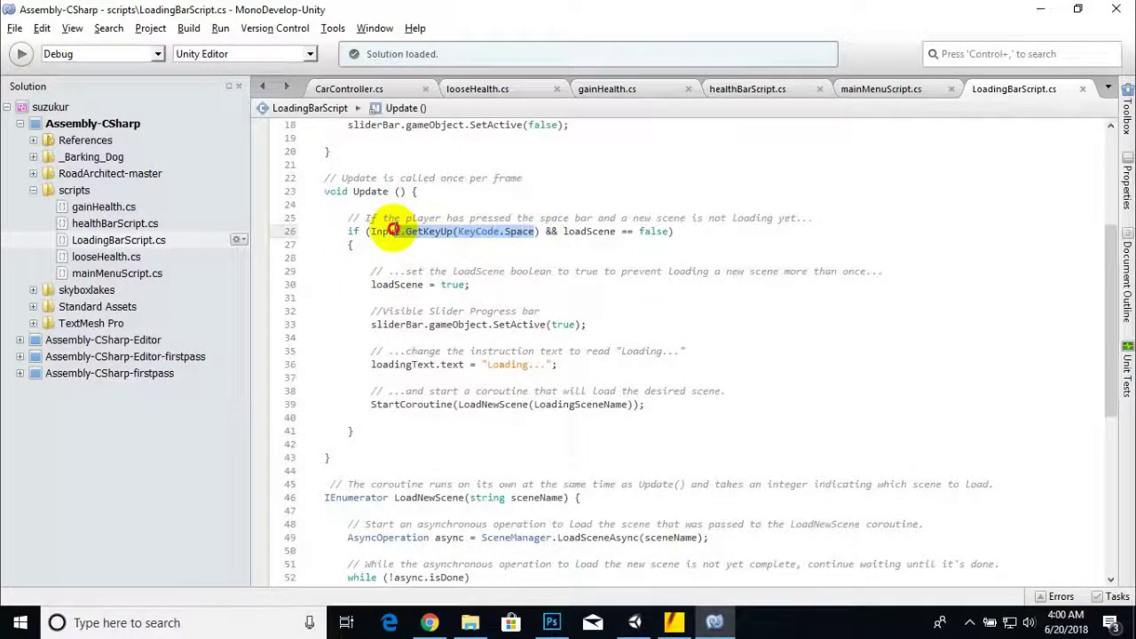
click(346, 247)
drag(346, 248, 647, 432)
click(518, 364)
scroll(621, 267, down, 3)
drag(554, 248, 368, 169)
click(341, 225)
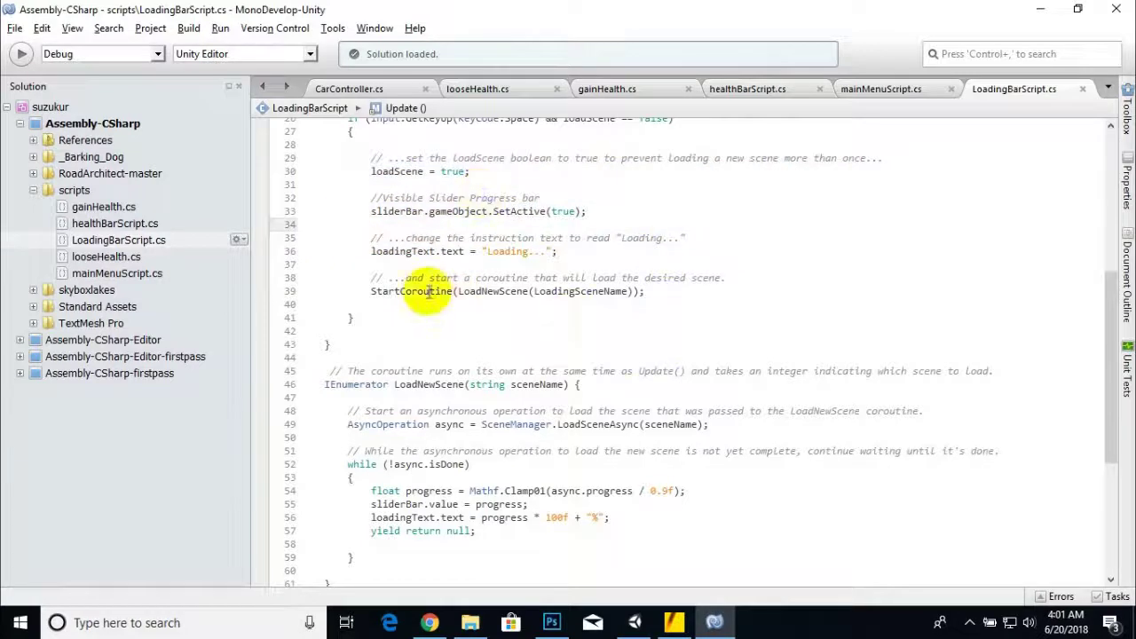
- Examine the StartCoroutine call that loads the new scene and the declaration of its LoadingSceneName variable
drag(368, 291, 641, 291)
click(473, 331)
click(648, 293)
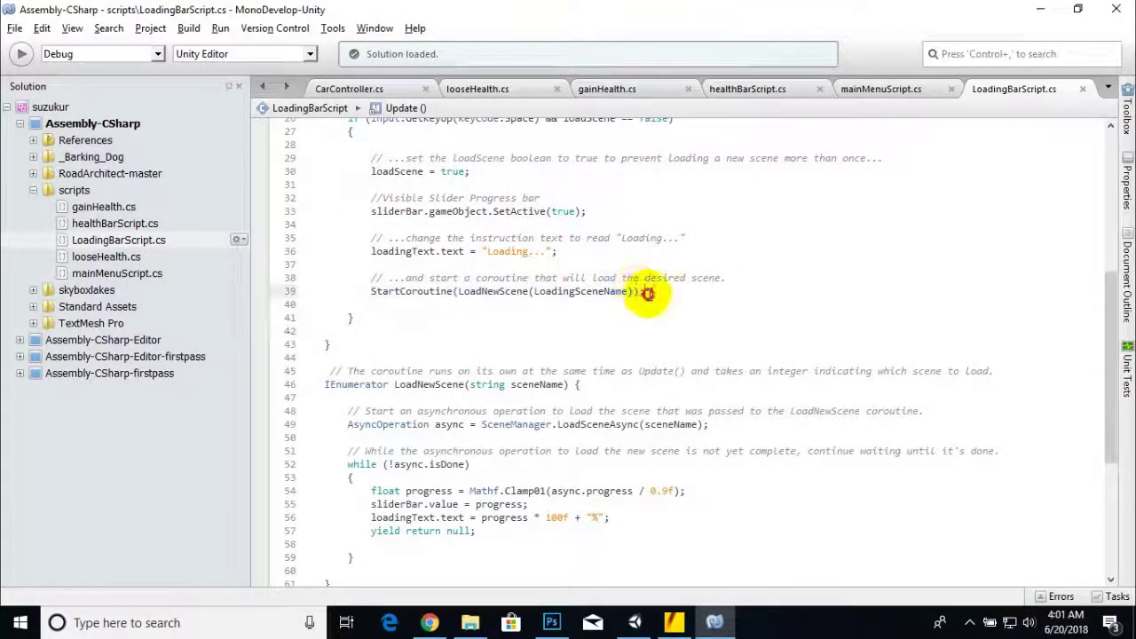
drag(675, 292, 361, 288)
drag(512, 328, 513, 299)
click(578, 291)
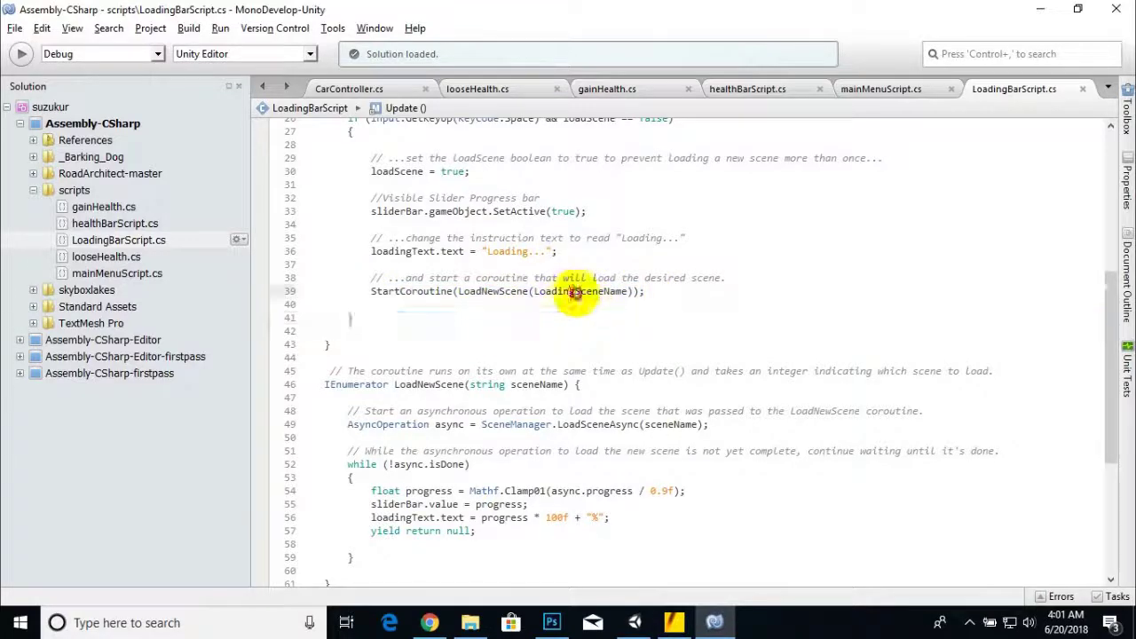
scroll(604, 307, up, 8)
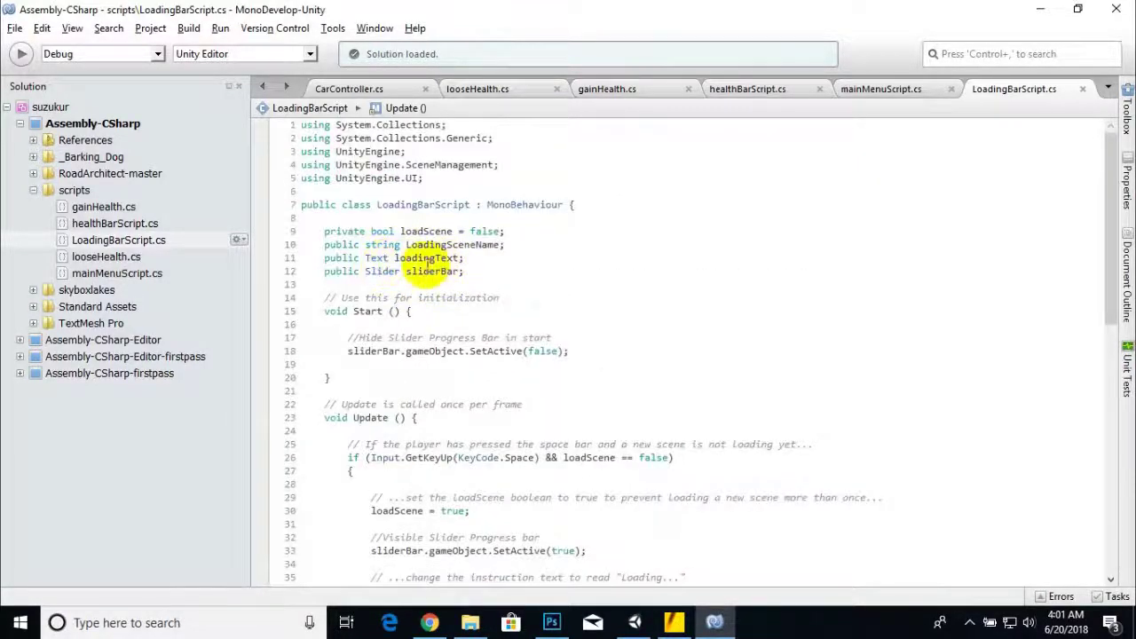
click(455, 245)
- Review the LoadNewScene coroutine and its progress loop, and return to the Unity editor
scroll(484, 275, down, 4)
scroll(502, 299, down, 2)
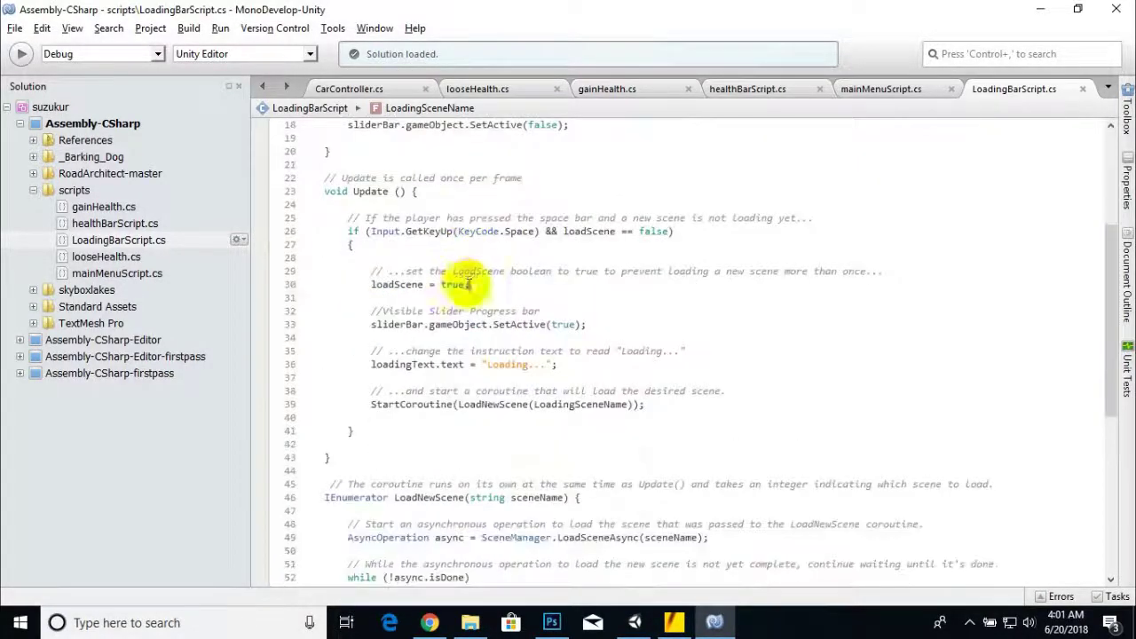
click(546, 406)
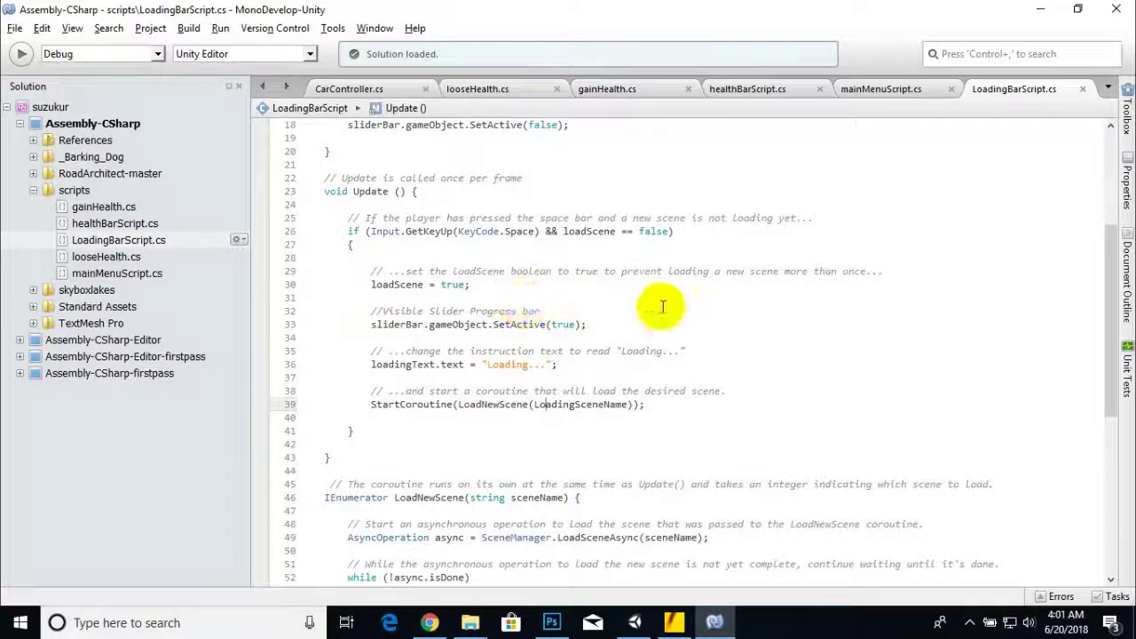
scroll(568, 367, down, 6)
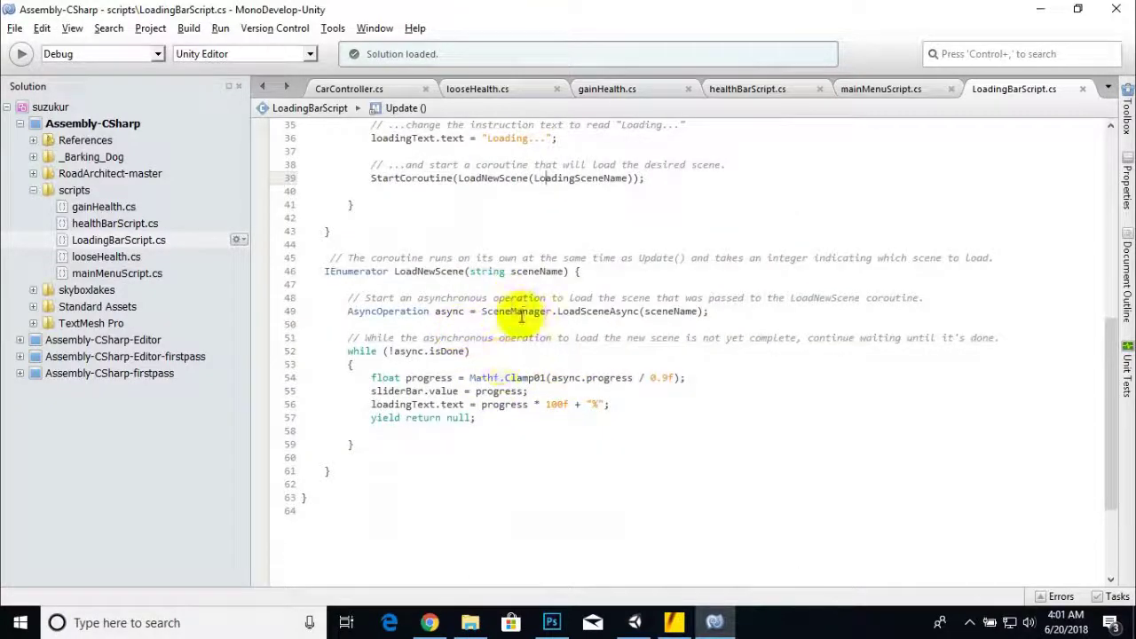
scroll(701, 368, up, 11)
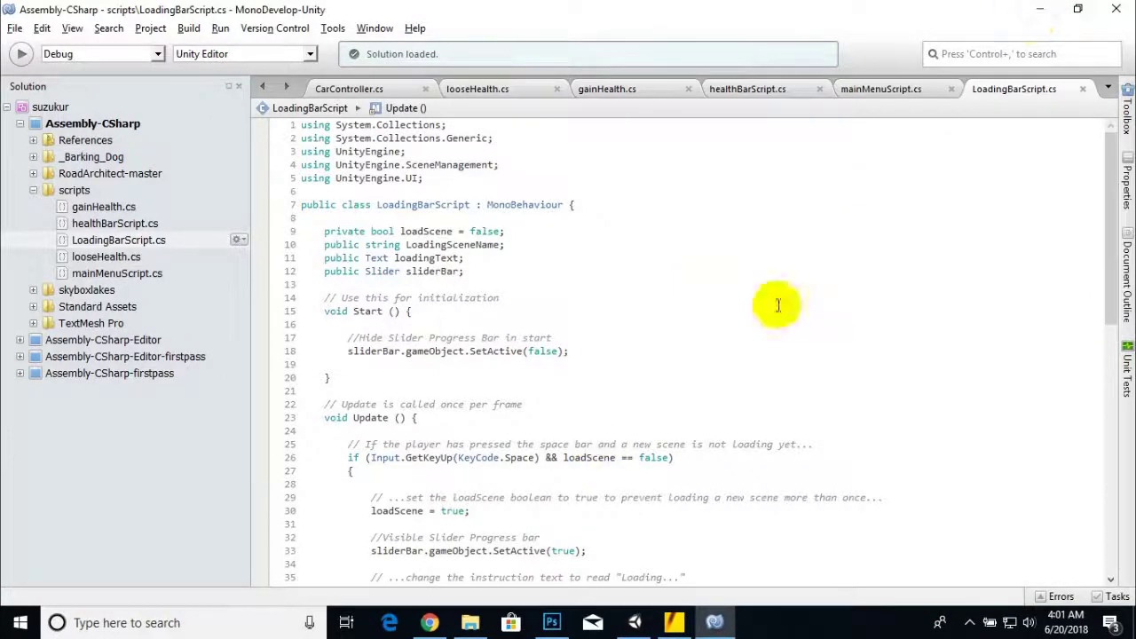
click(1042, 13)
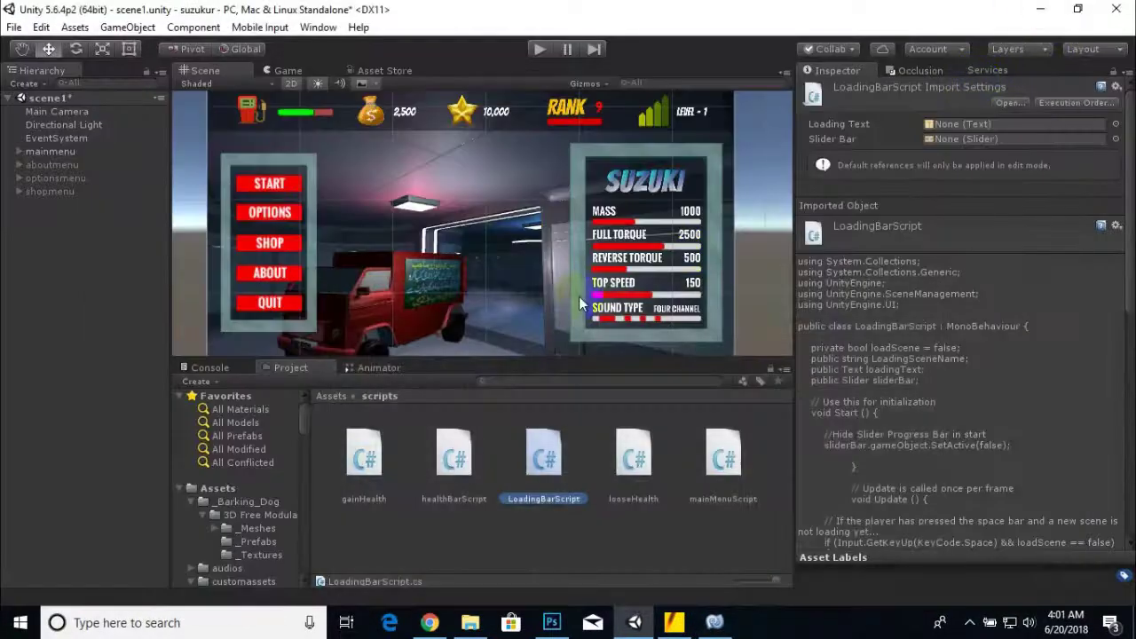
- Add a UI slider to the main menu canvas in the scene
right_click(113, 226)
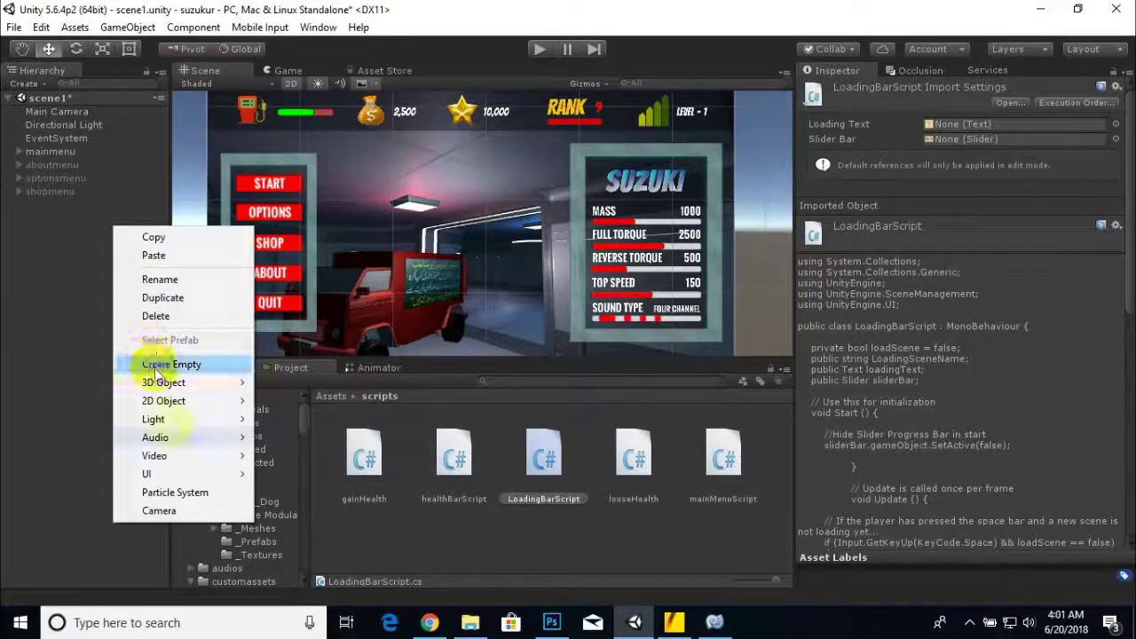
mouse_move(167, 474)
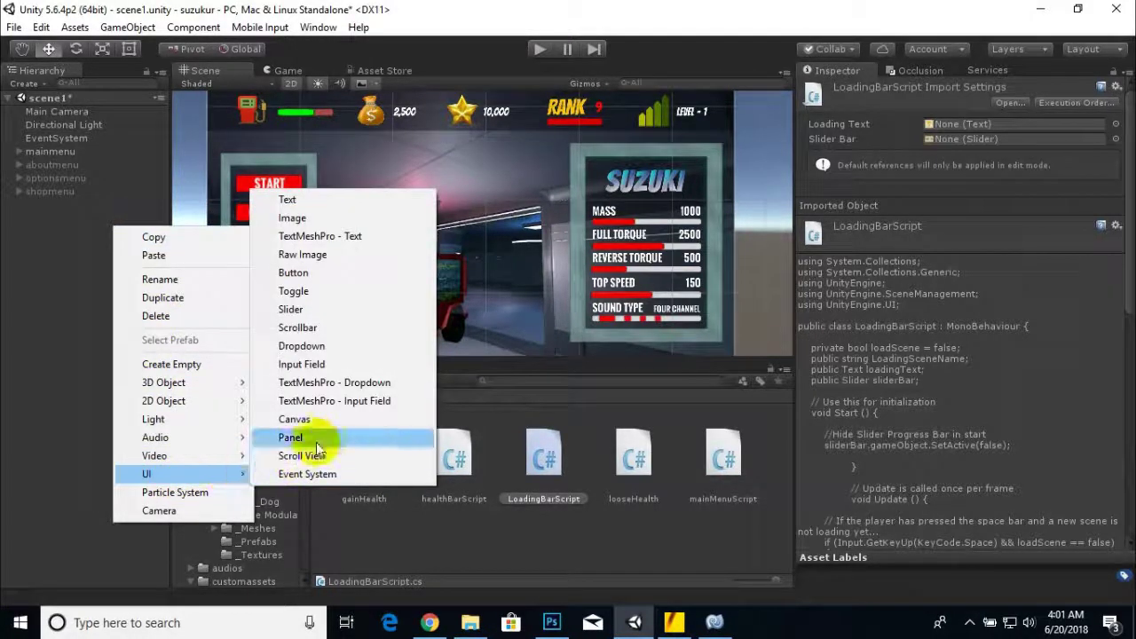
click(325, 310)
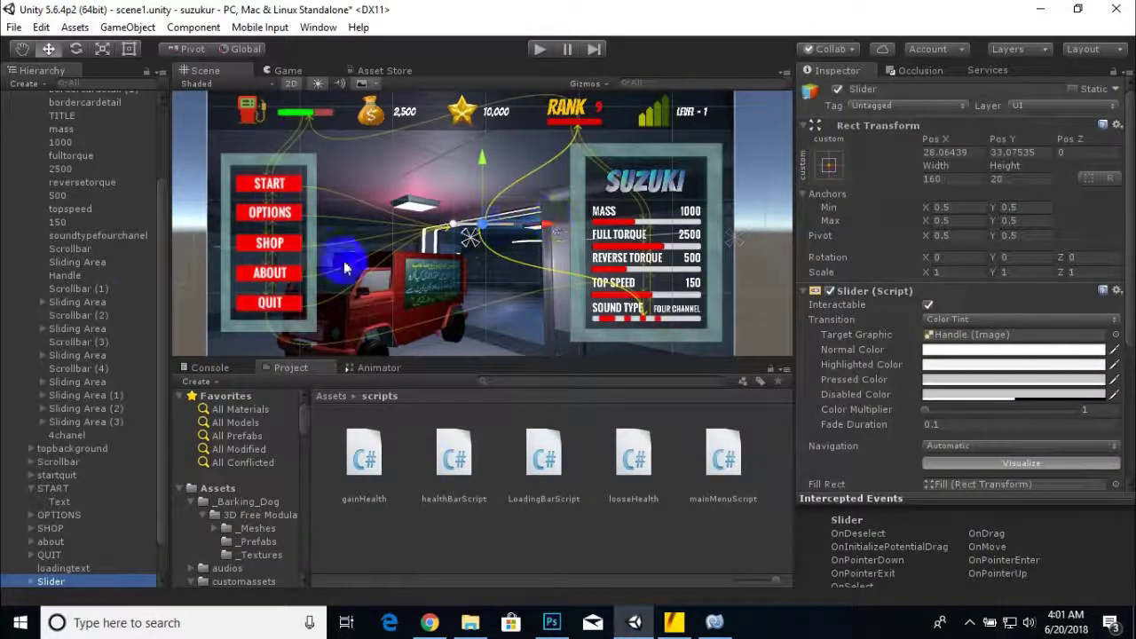
- Rename the new slider as loadingslider
scroll(89, 424, down, 2)
right_click(51, 549)
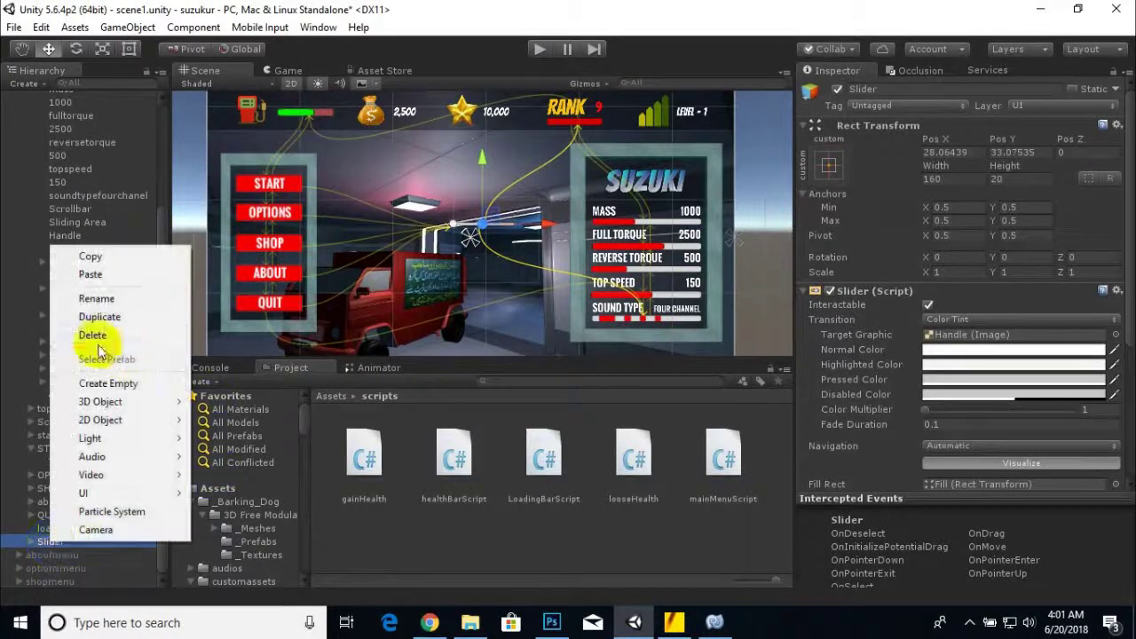
click(98, 300)
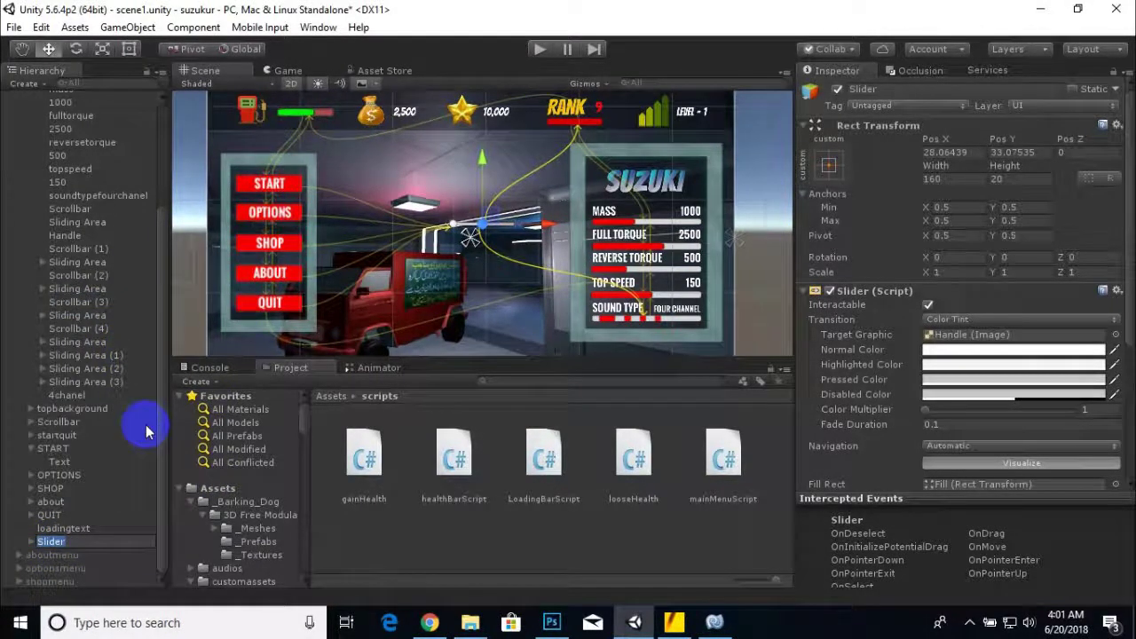
text(loadingslider)
key(Return)
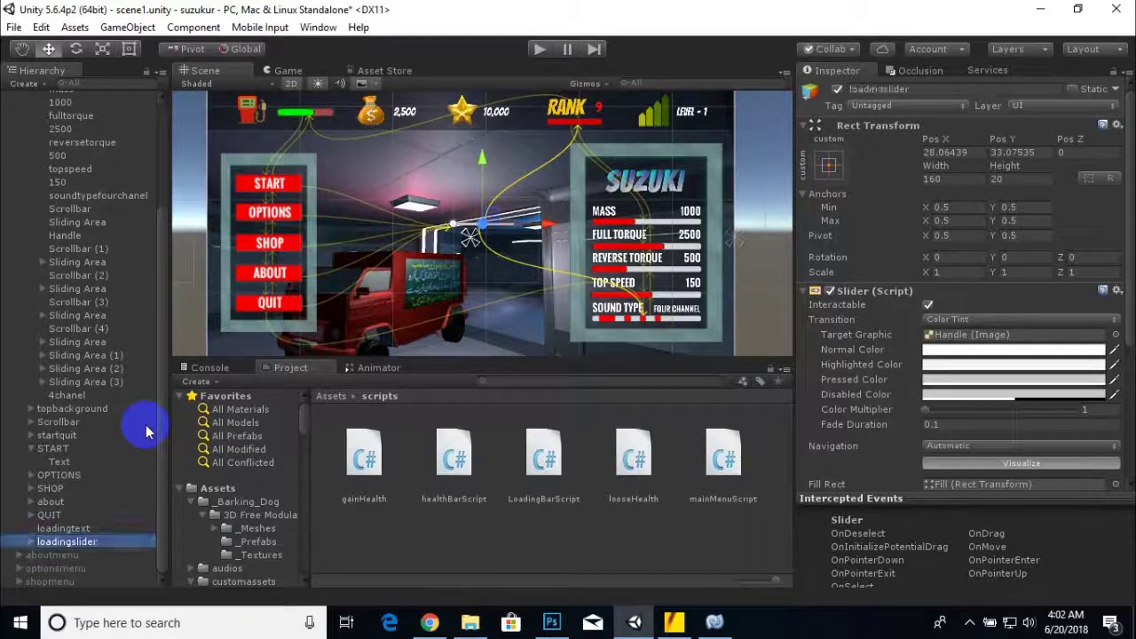
- Rename the slider object as loadingbar
right_click(93, 552)
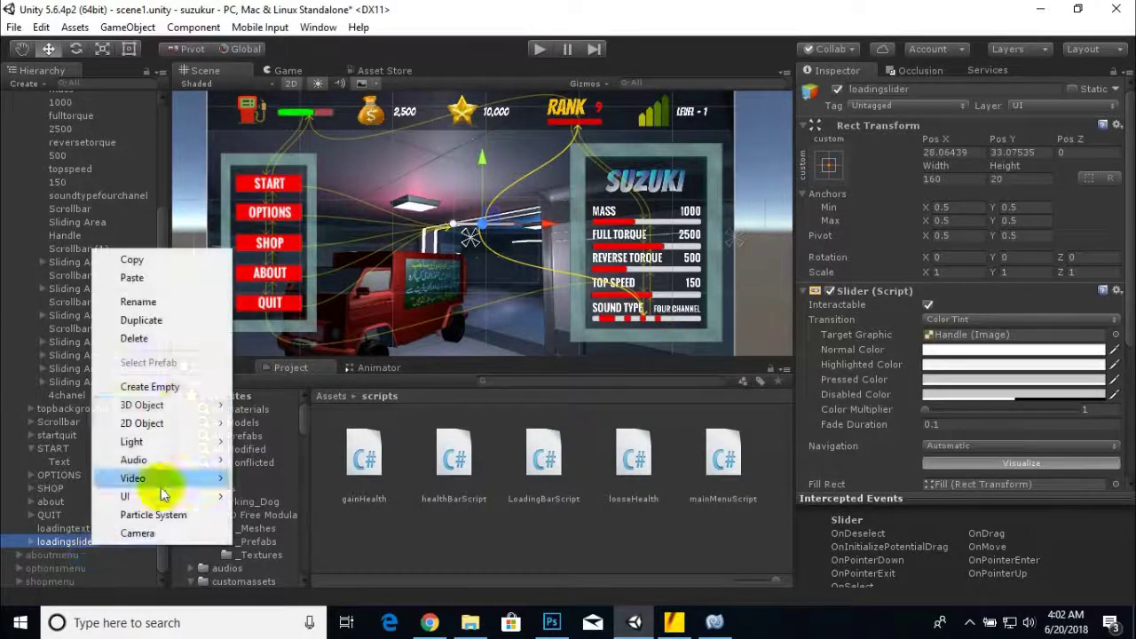
click(140, 298)
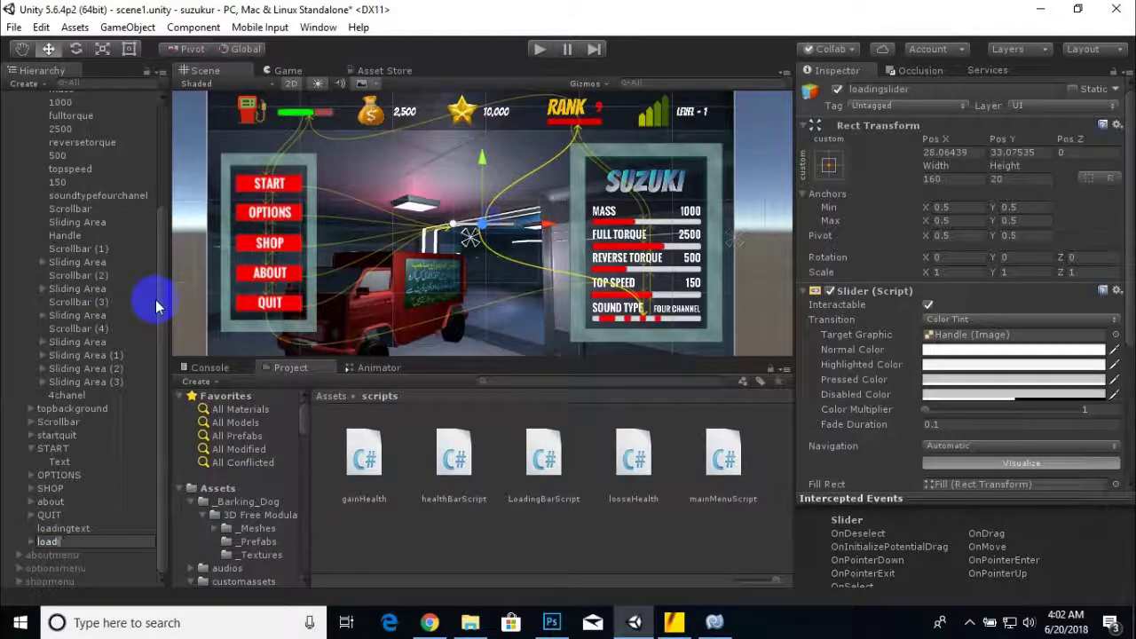
text(loadingbar)
key(Return)
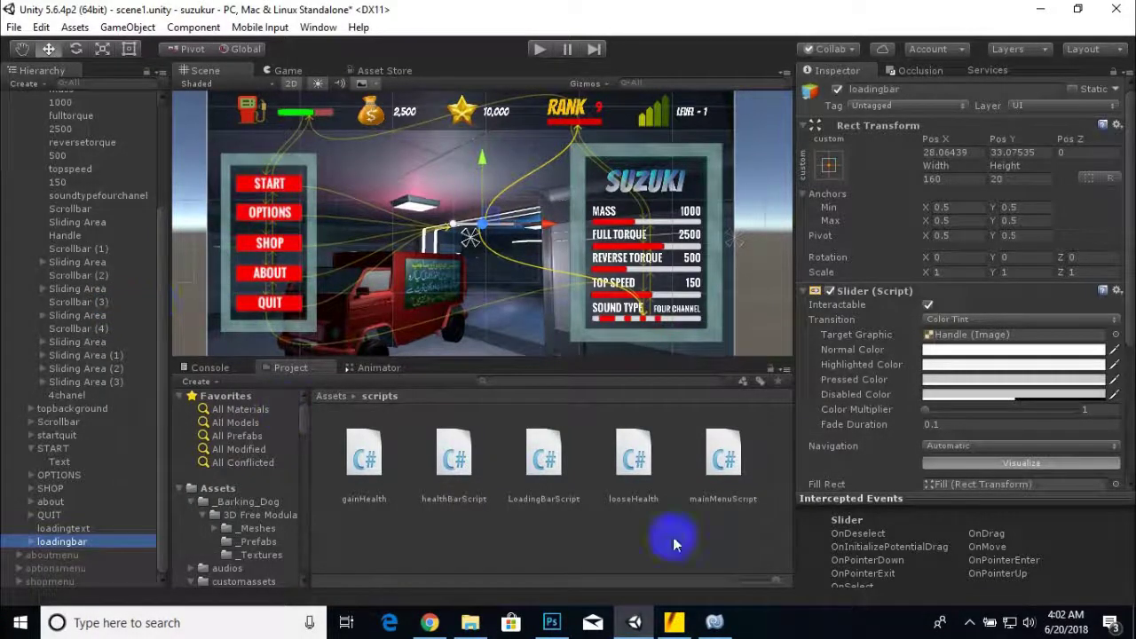
click(970, 622)
click(957, 558)
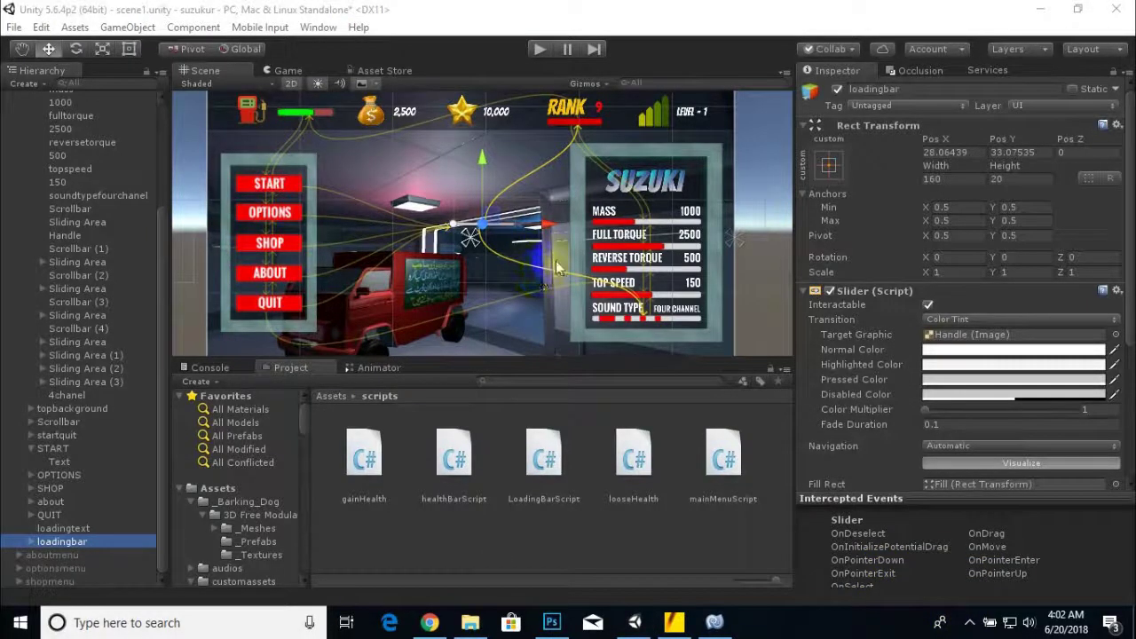
- Delete the Handle Slide Area child object from loadingbar
click(31, 542)
click(100, 540)
right_click(132, 543)
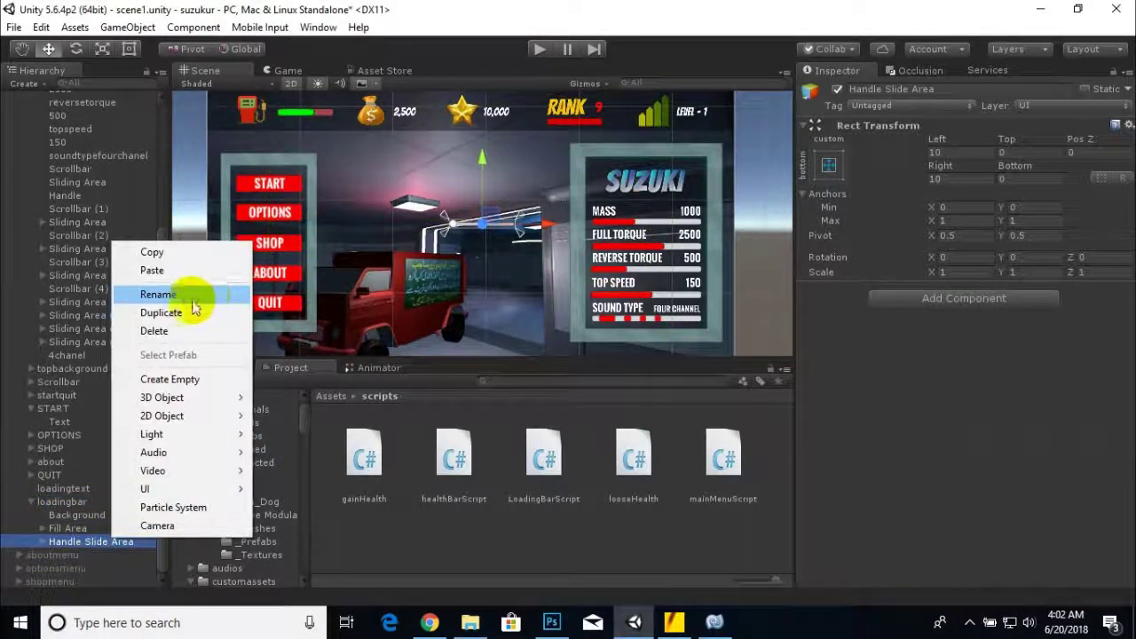
click(156, 330)
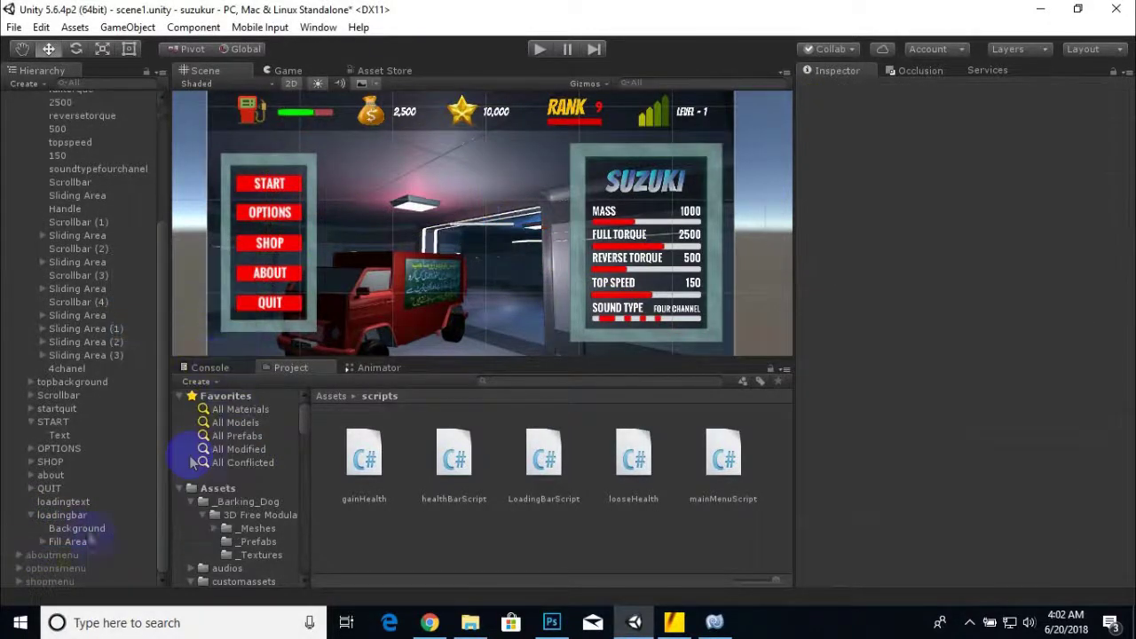
- Set loadingbar's slider transition and navigation to None and make it non-interactable
click(62, 515)
click(963, 320)
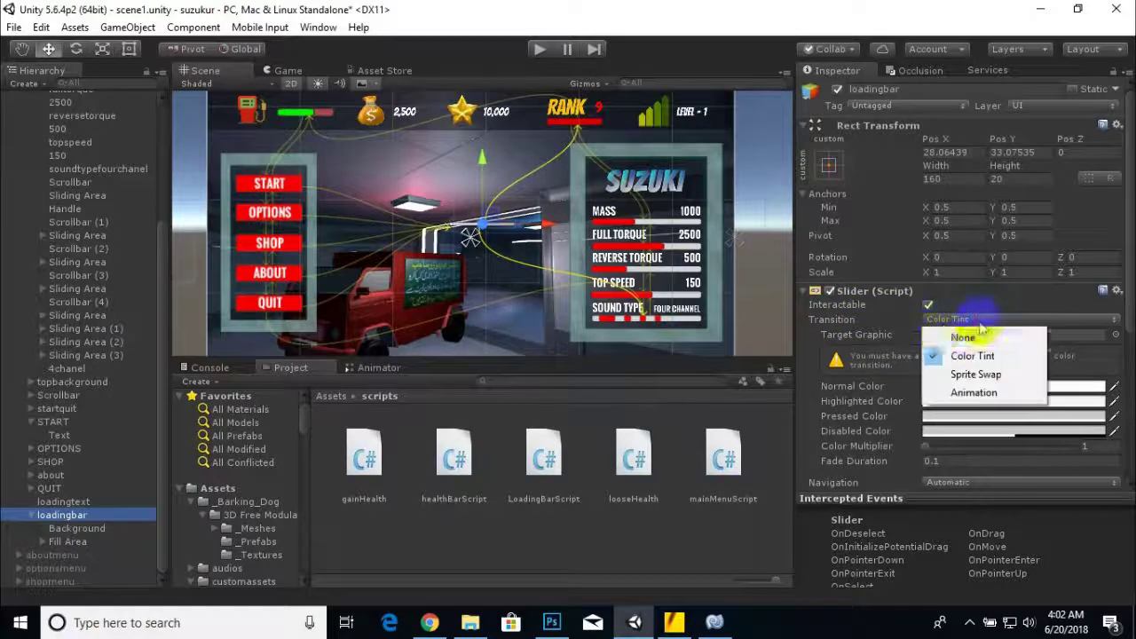
click(962, 338)
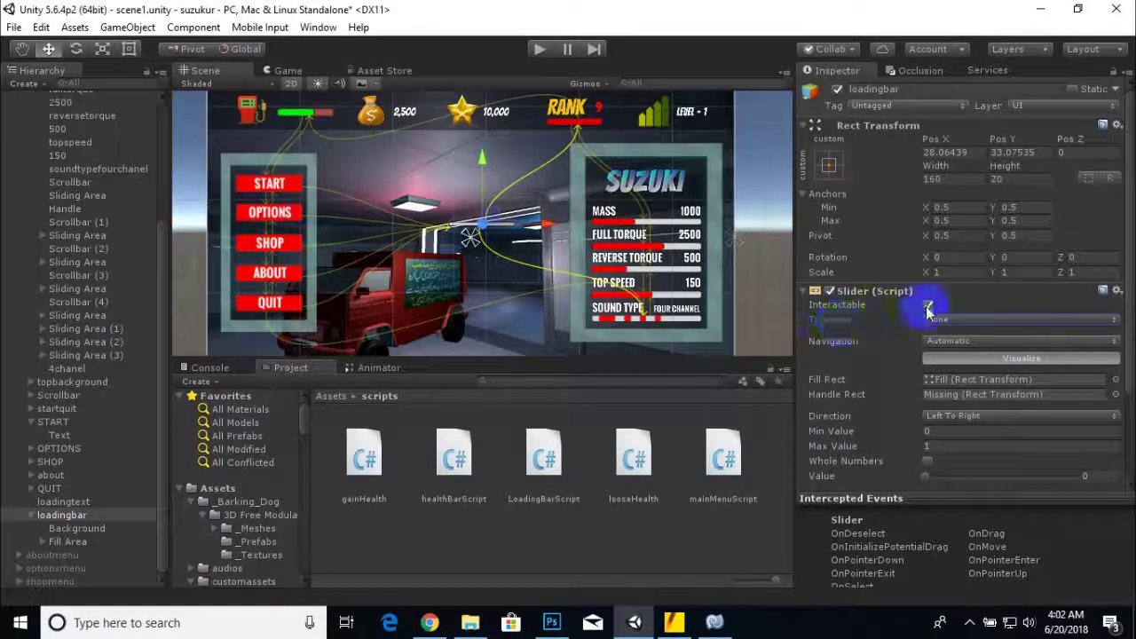
click(926, 304)
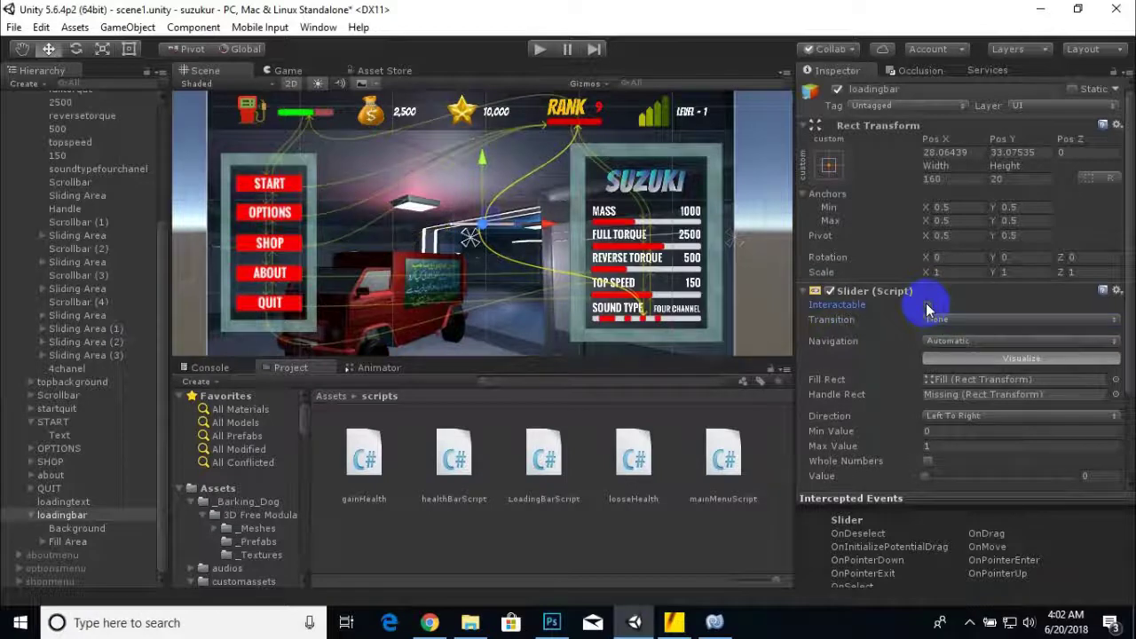
click(963, 340)
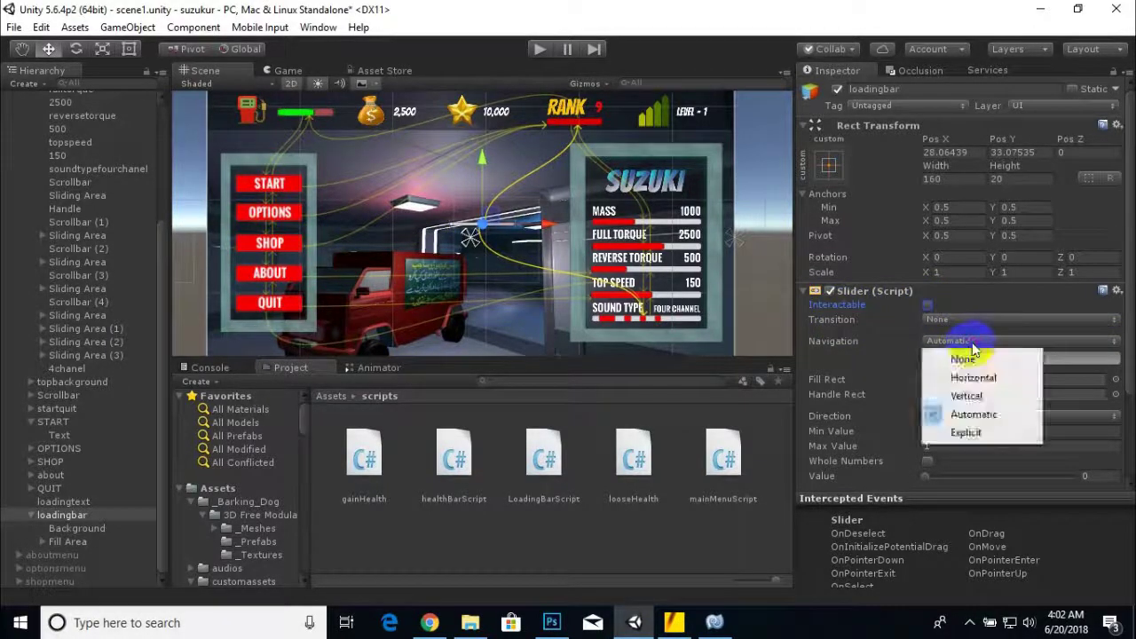
click(976, 358)
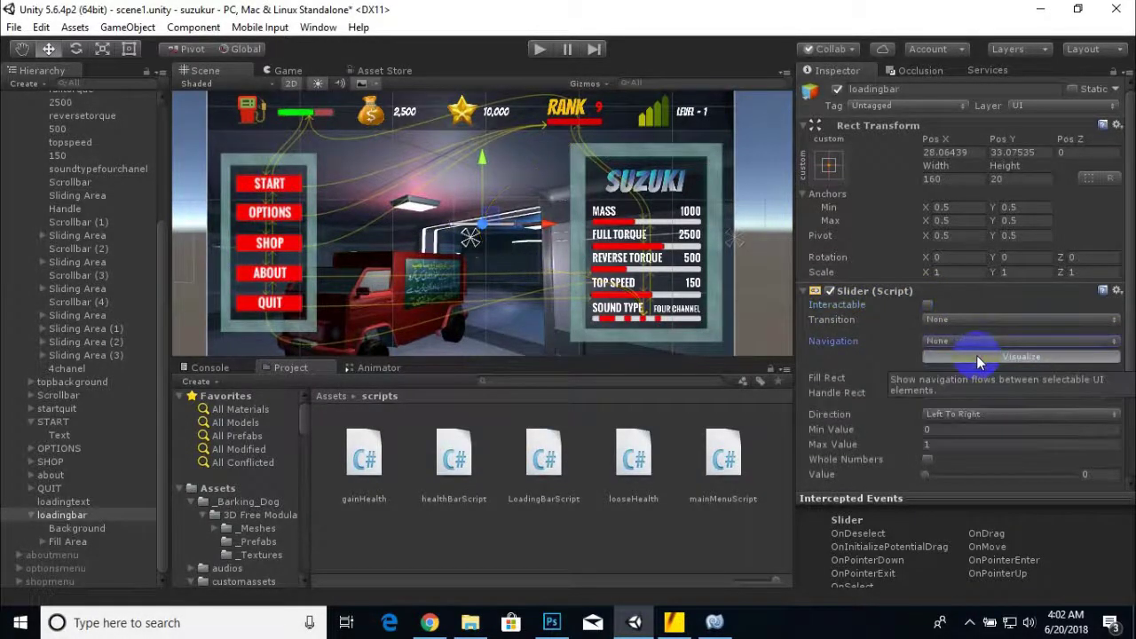
scroll(455, 245, up, 5)
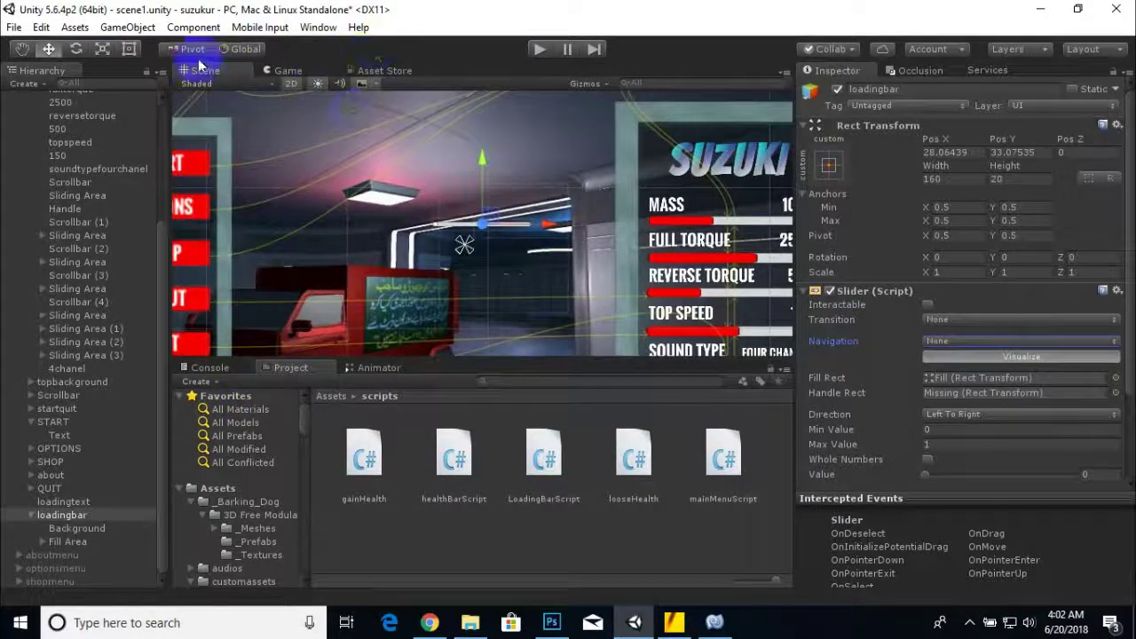
- Scale the loadingbar slider up to about 2.17 in X and 4.75 in Y
click(103, 50)
drag(482, 224, 480, 129)
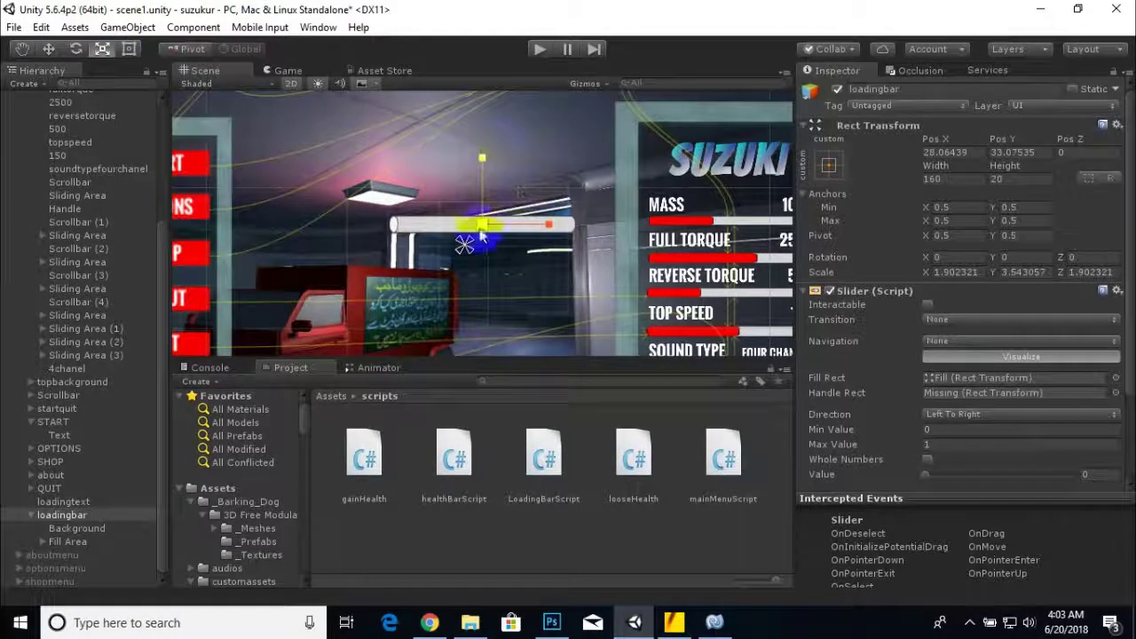
drag(482, 235, 485, 221)
drag(480, 154, 481, 145)
drag(481, 224, 487, 227)
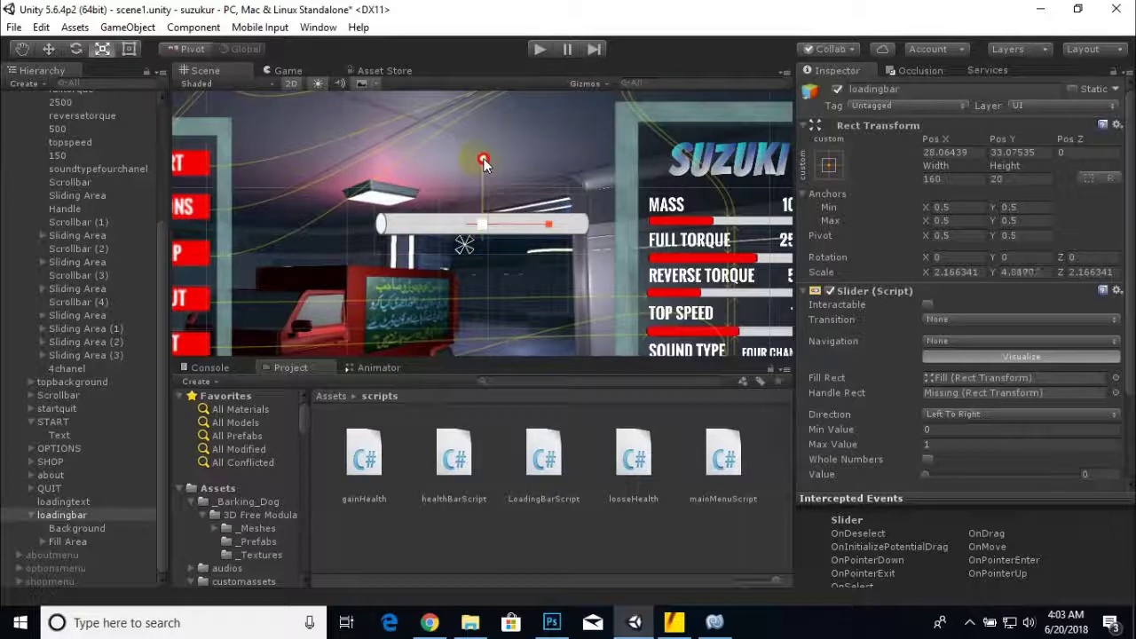
- Move loadingbar horizontally to Pos X 6, between the menu buttons and the Suzuki stats board
click(48, 49)
drag(554, 224, 535, 225)
scroll(503, 264, down, 5)
scroll(504, 264, up, 2)
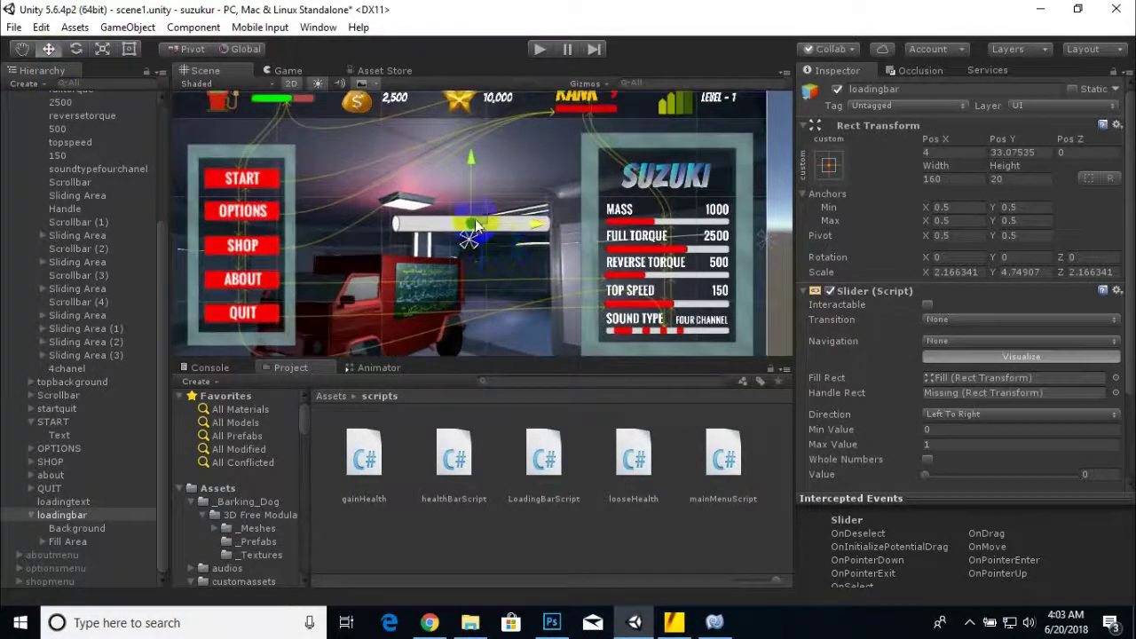
scroll(477, 227, down, 3)
scroll(476, 228, up, 2)
drag(529, 230, 530, 230)
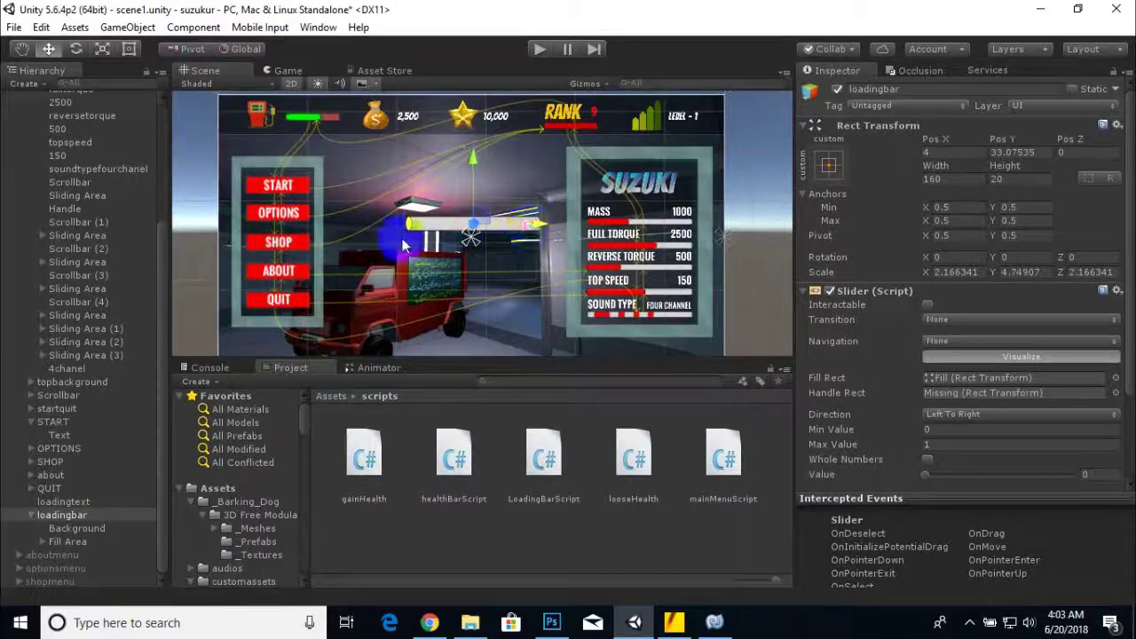
scroll(479, 223, up, 2)
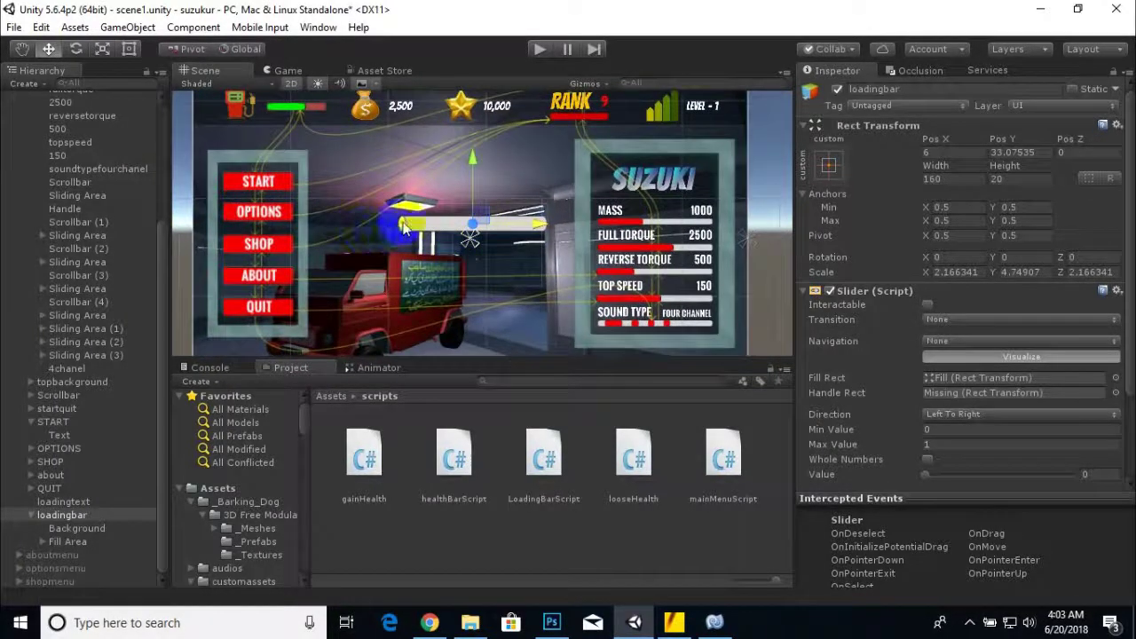
- Test loadingbar's fill by varying its slider value and returning it to 0
click(399, 236)
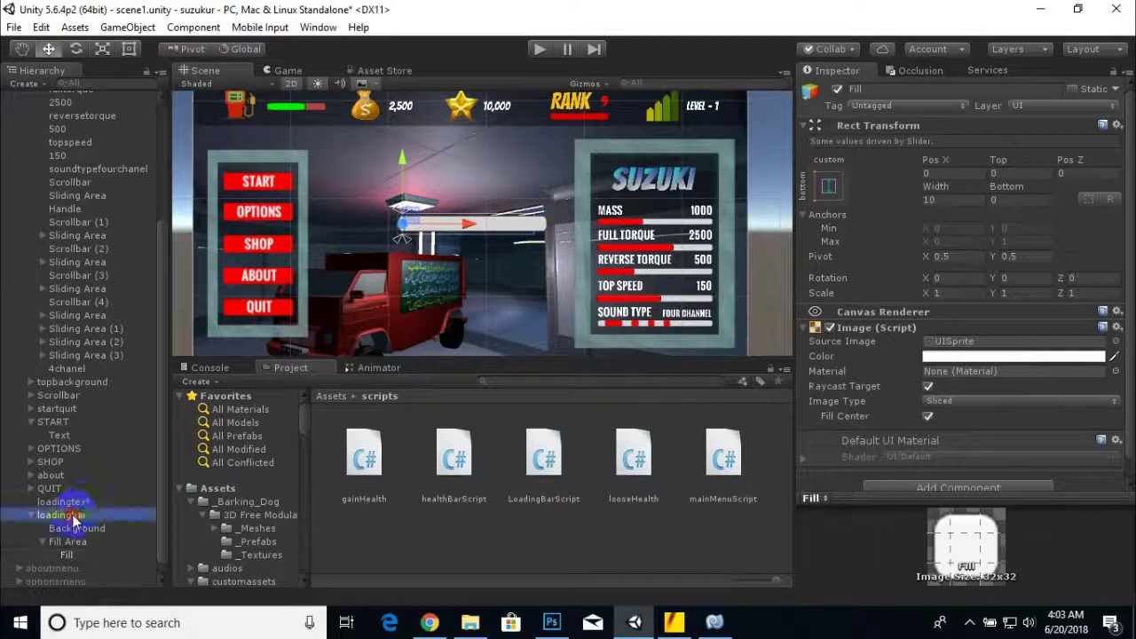
click(62, 515)
scroll(1006, 476, down, 2)
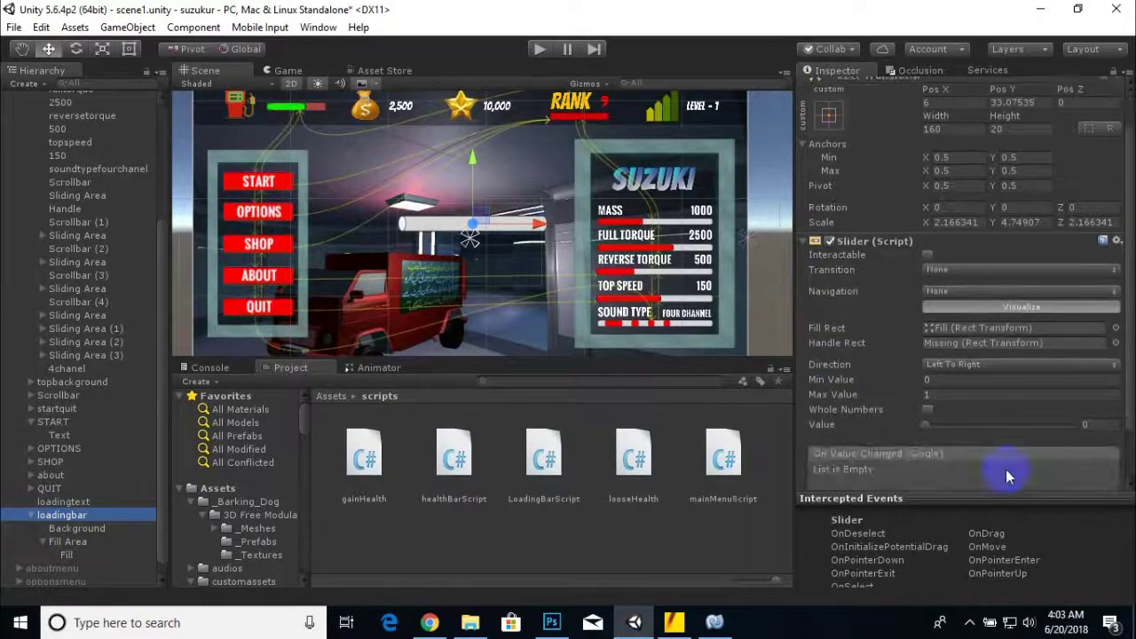
click(925, 430)
drag(952, 430, 903, 432)
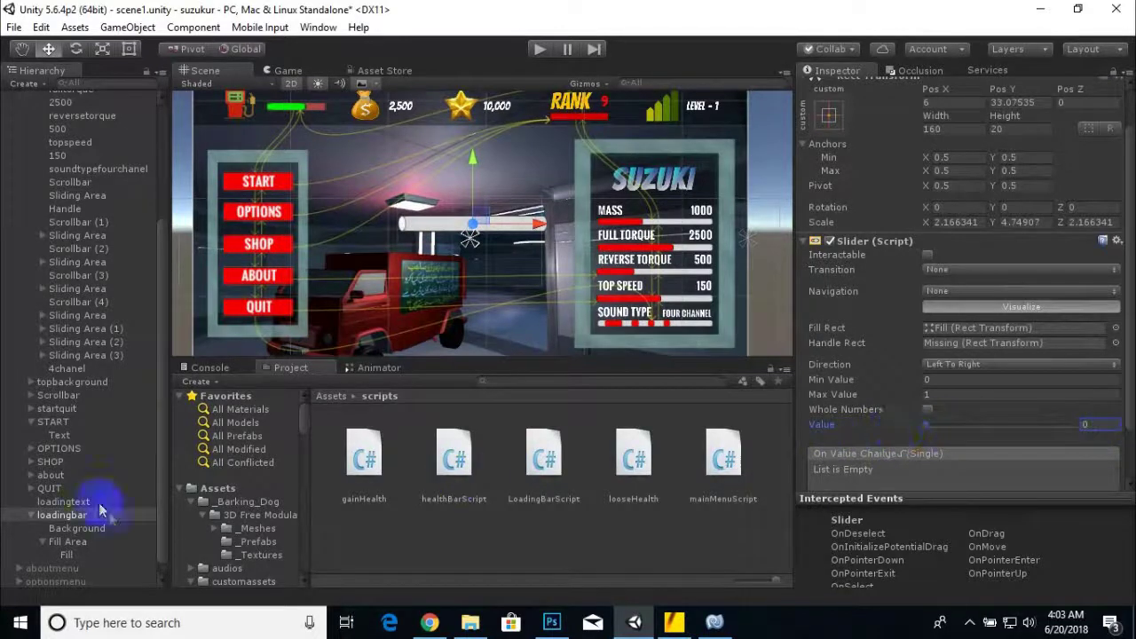
- Set the image color of loadingbar's Fill object to green (48FF00)
click(67, 545)
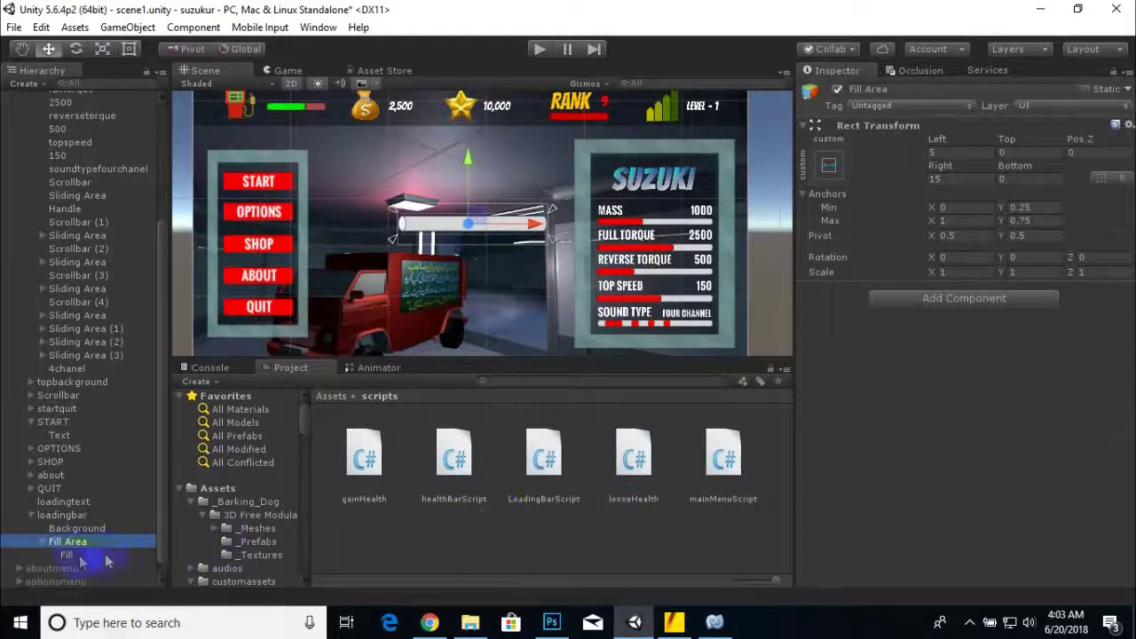
click(71, 557)
click(941, 357)
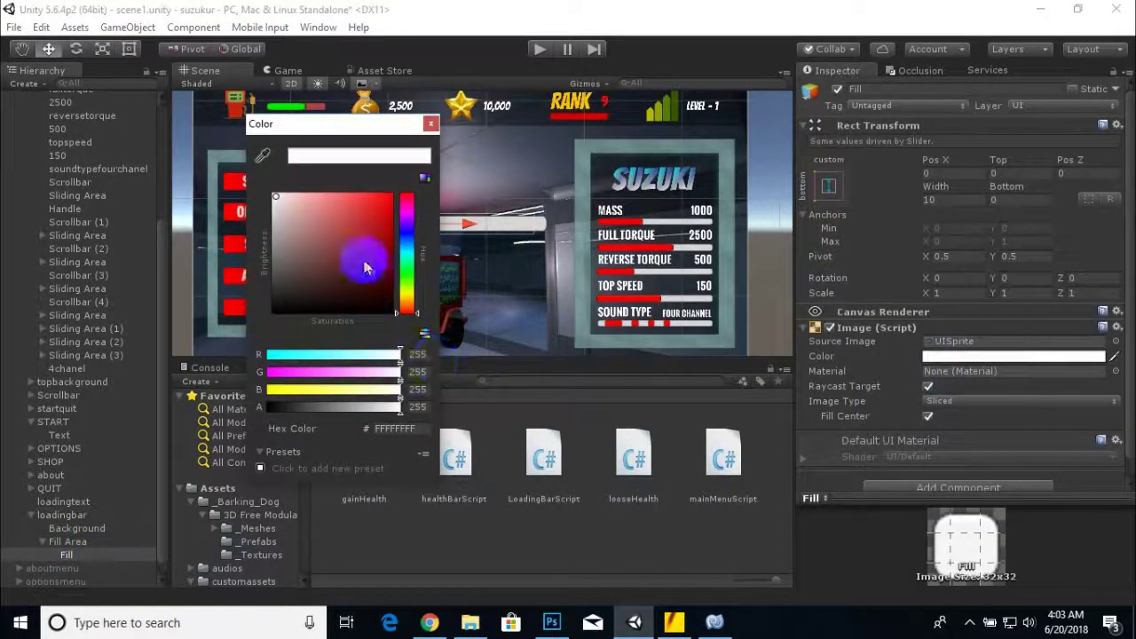
drag(379, 282, 423, 186)
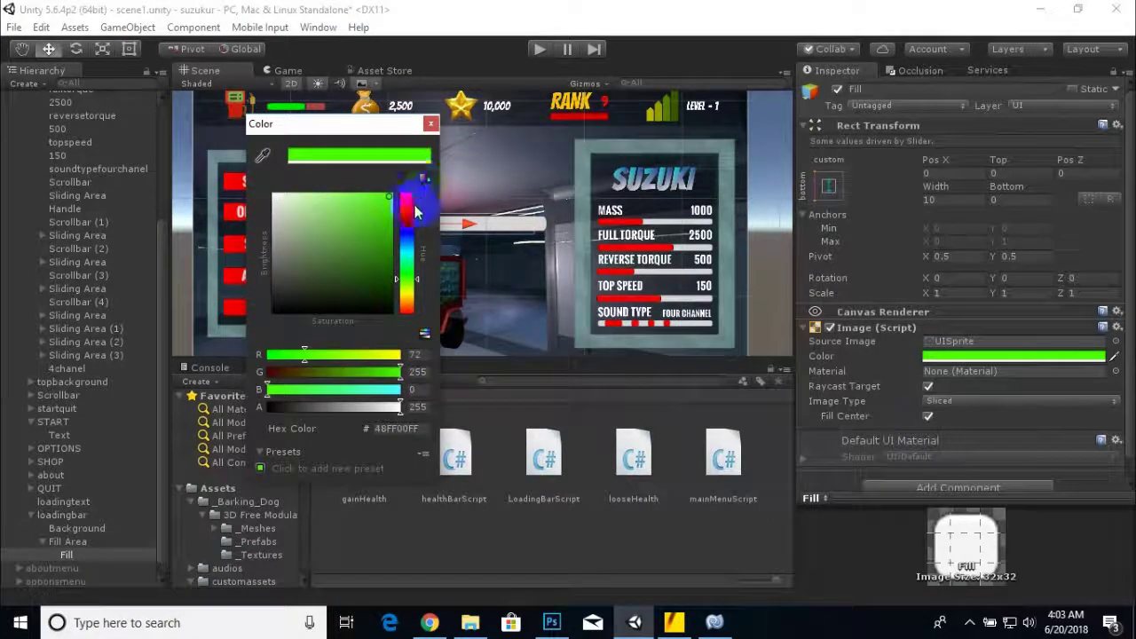
click(431, 123)
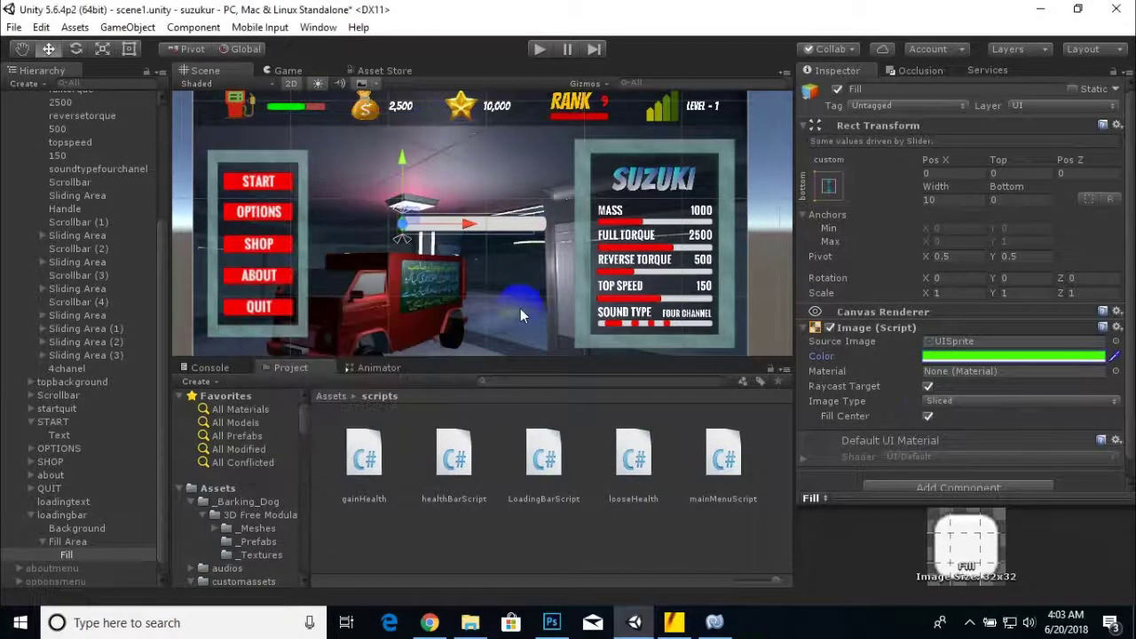
- Set the image color of loadingbar's Background object to red
click(71, 542)
click(76, 528)
click(1013, 333)
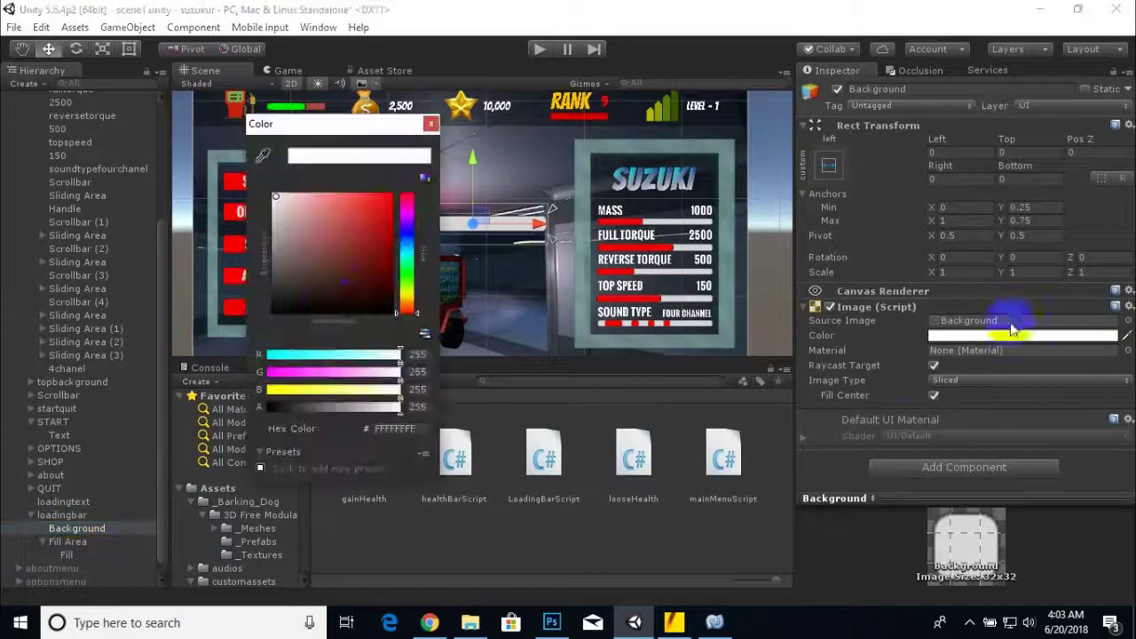
drag(312, 286, 393, 221)
click(431, 124)
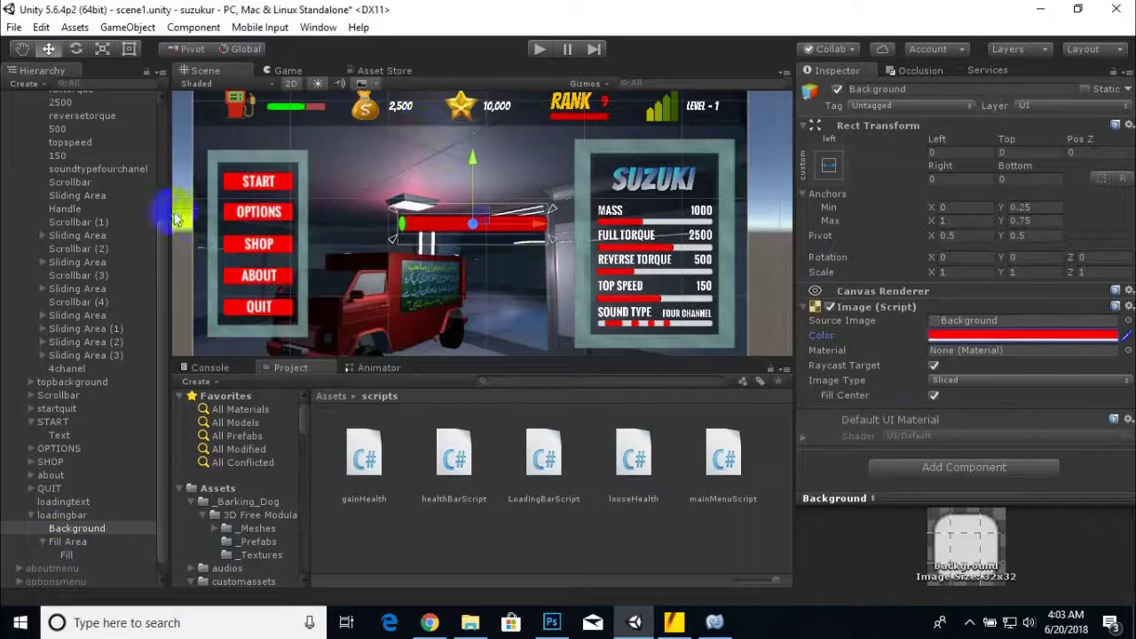
- Raise loadingbar's value to 1 and stretch Fill Area to X scale 1.09 with Left 10.8 and Right 9.2 to cover the background
click(55, 515)
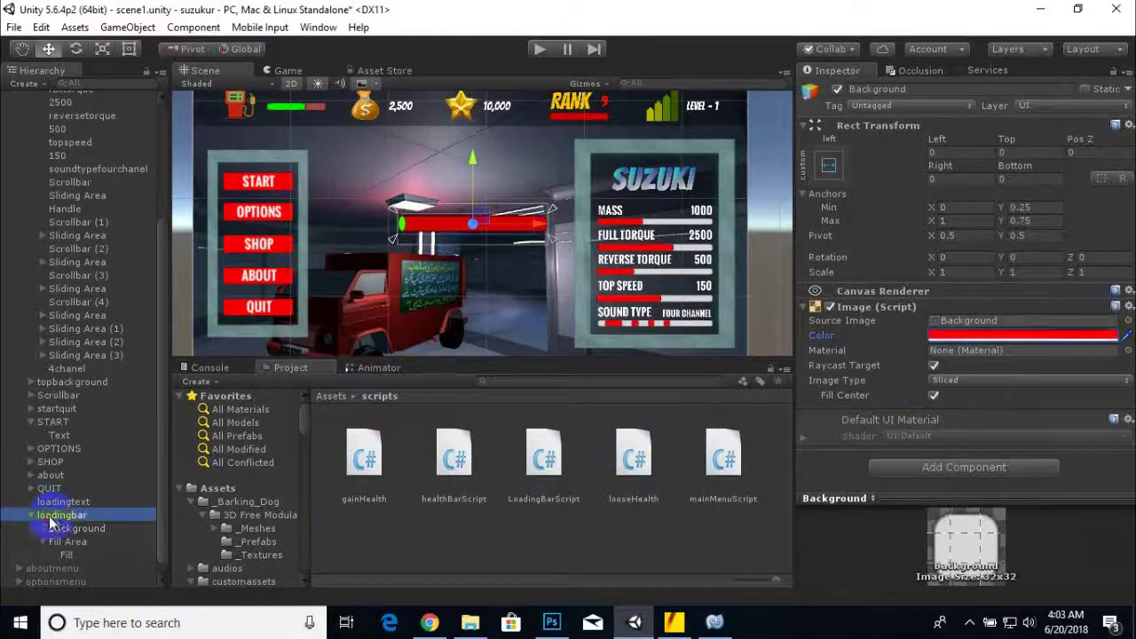
drag(926, 475, 1096, 474)
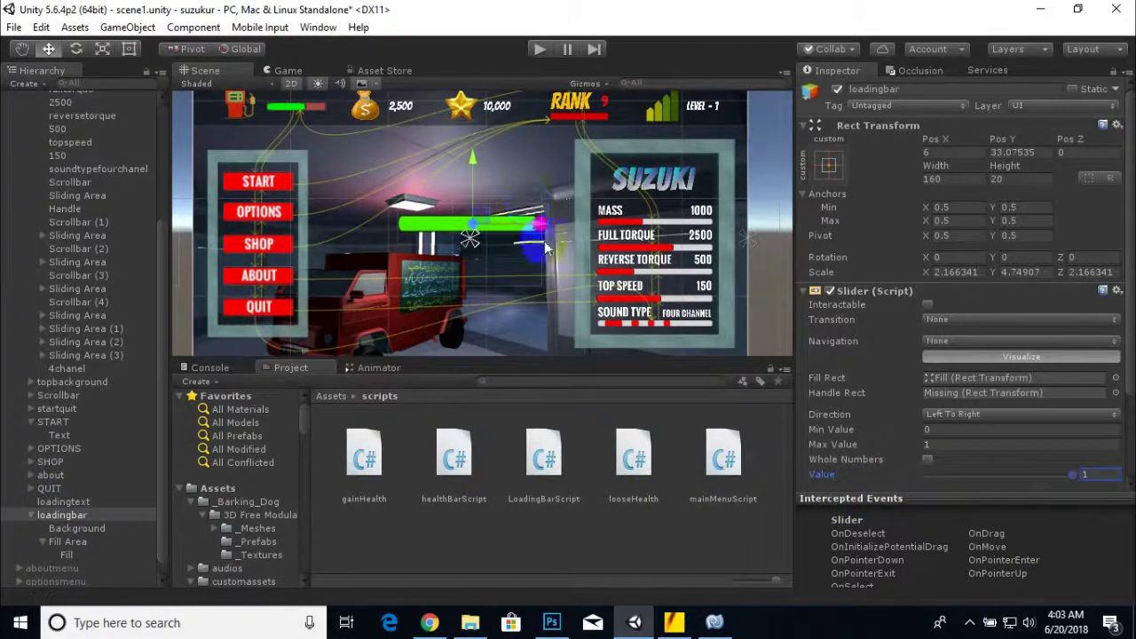
scroll(546, 249, up, 4)
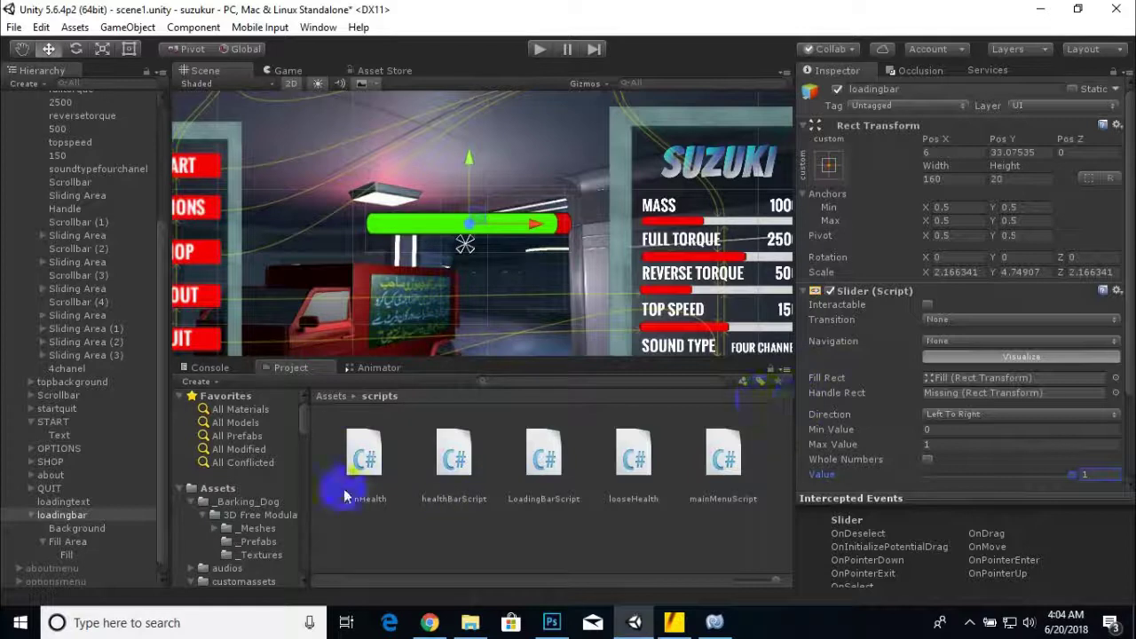
click(67, 541)
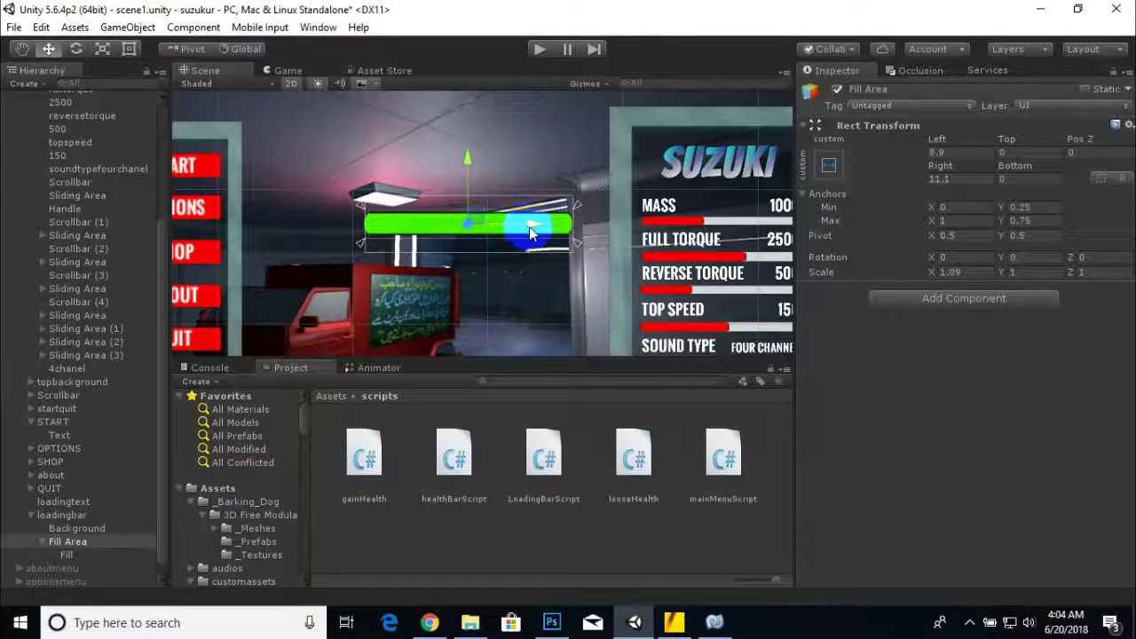
drag(532, 225, 531, 226)
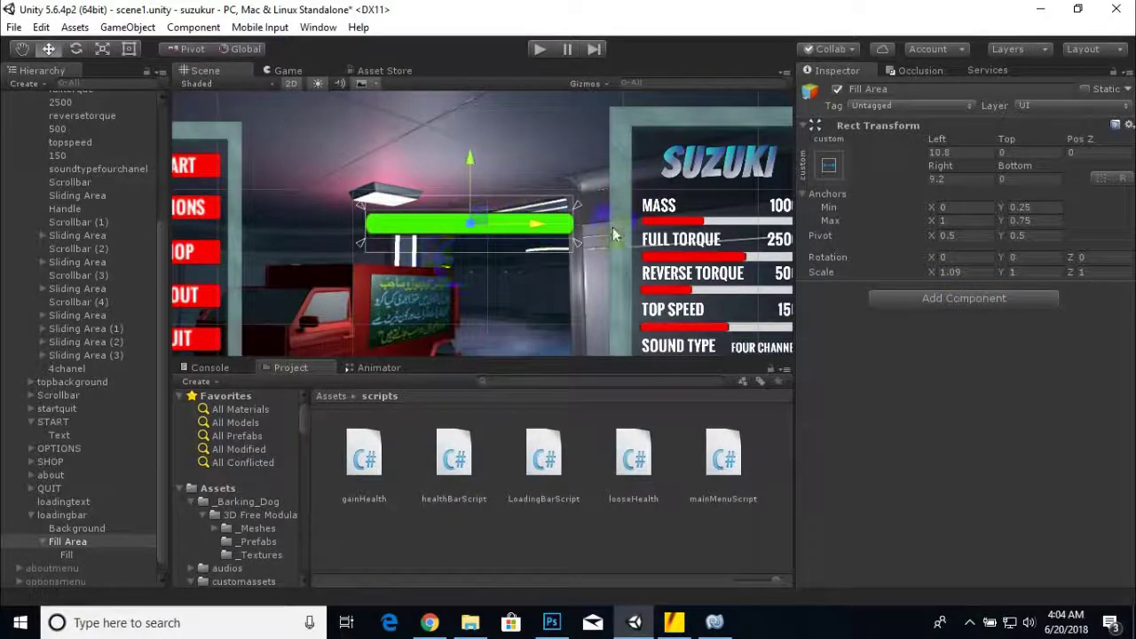
- Sweep loadingbar's slider value between 0 and 1 to check how the fill covers the background
click(60, 516)
drag(1076, 478, 905, 475)
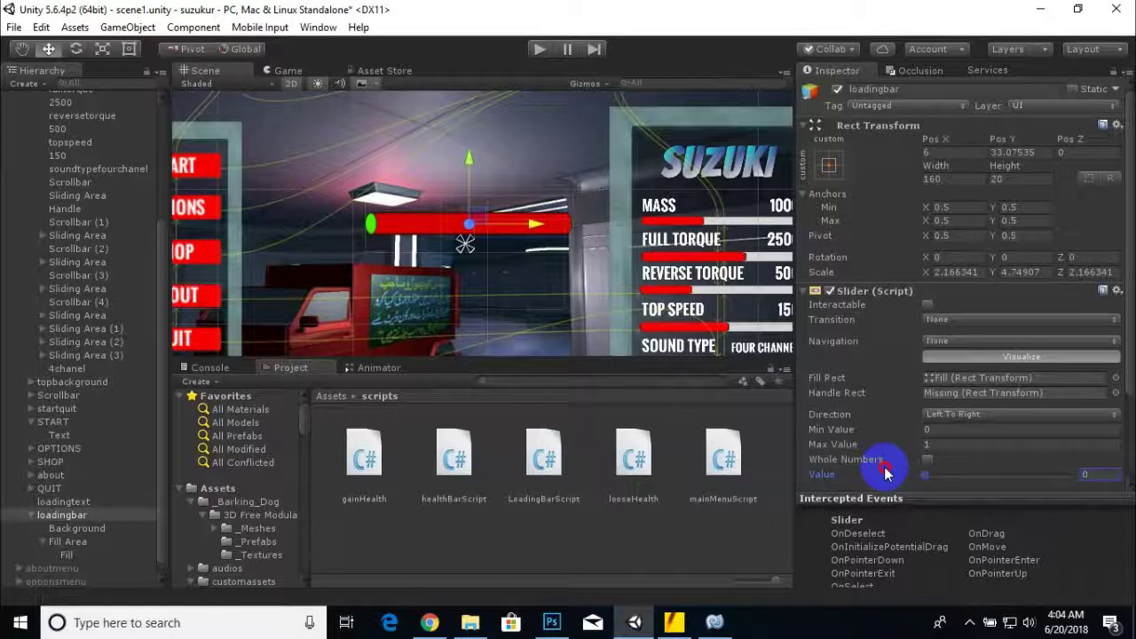
drag(897, 477, 1079, 491)
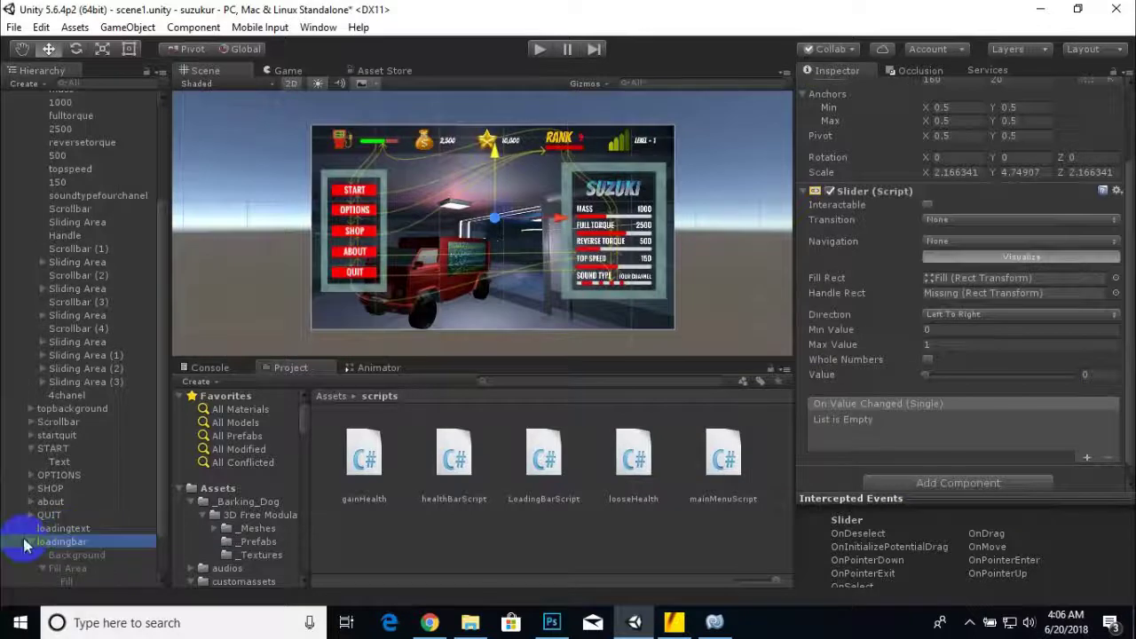
- Create an empty game object in the scene and name it loadingScript
click(56, 545)
click(24, 84)
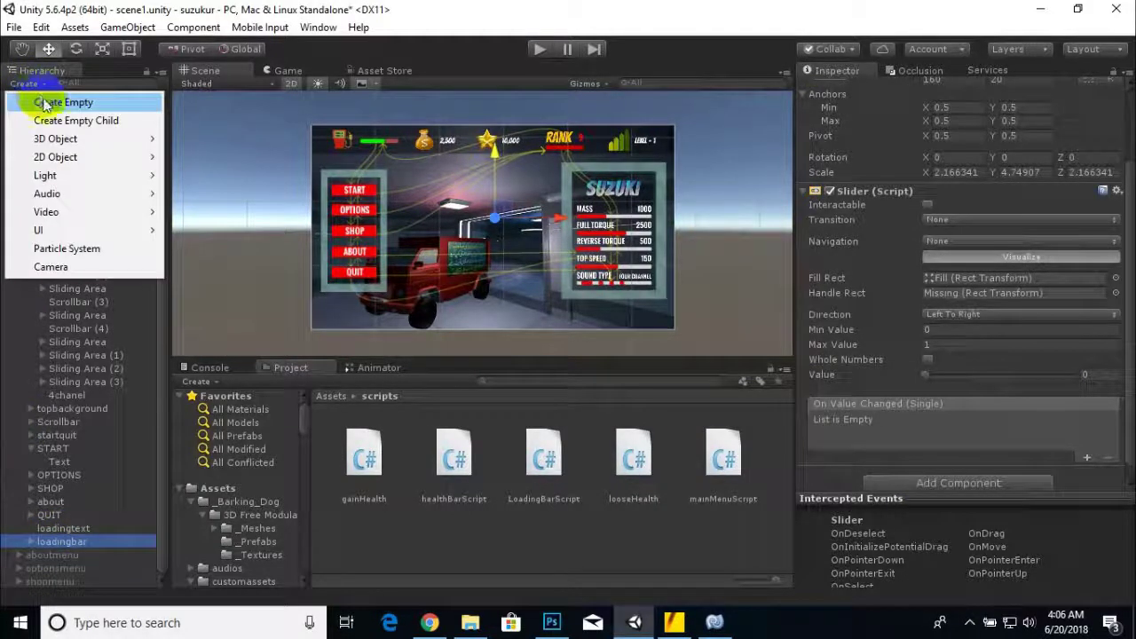
click(45, 105)
right_click(89, 582)
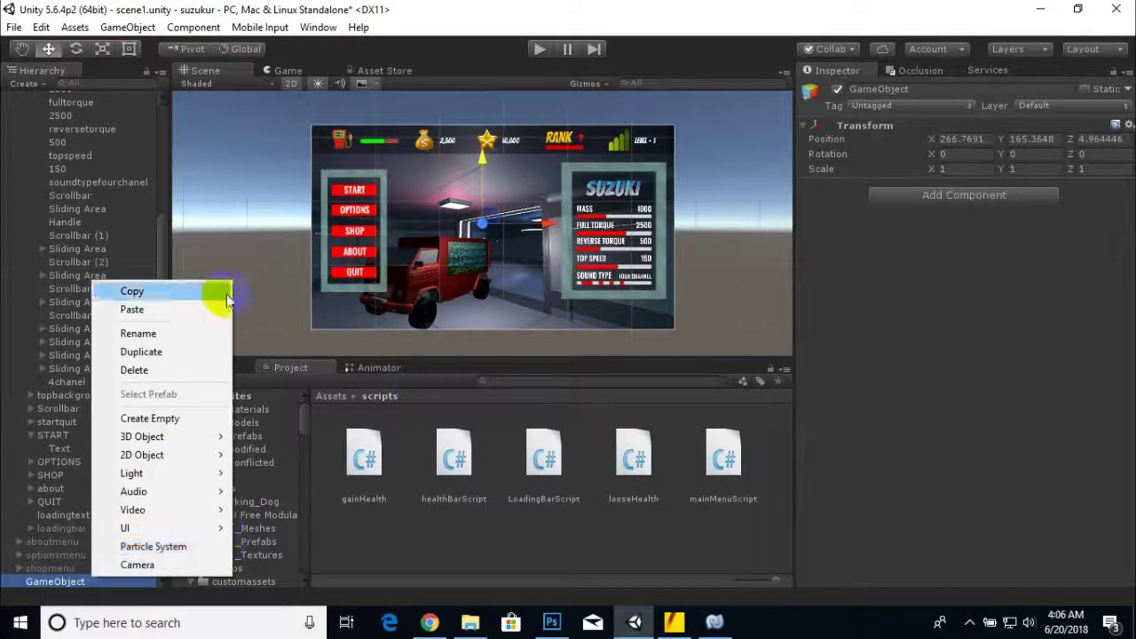
click(244, 331)
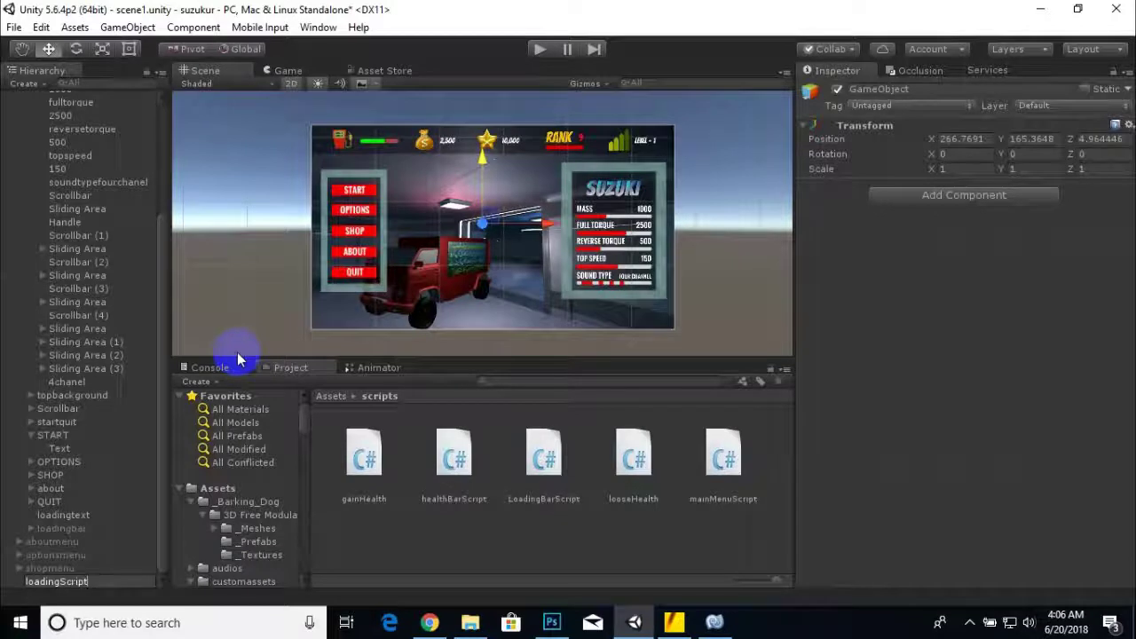
key(Return)
- Attach LoadingBarScript to the loadingScript object and set its Loading Scene Name to scene2
drag(543, 454, 78, 583)
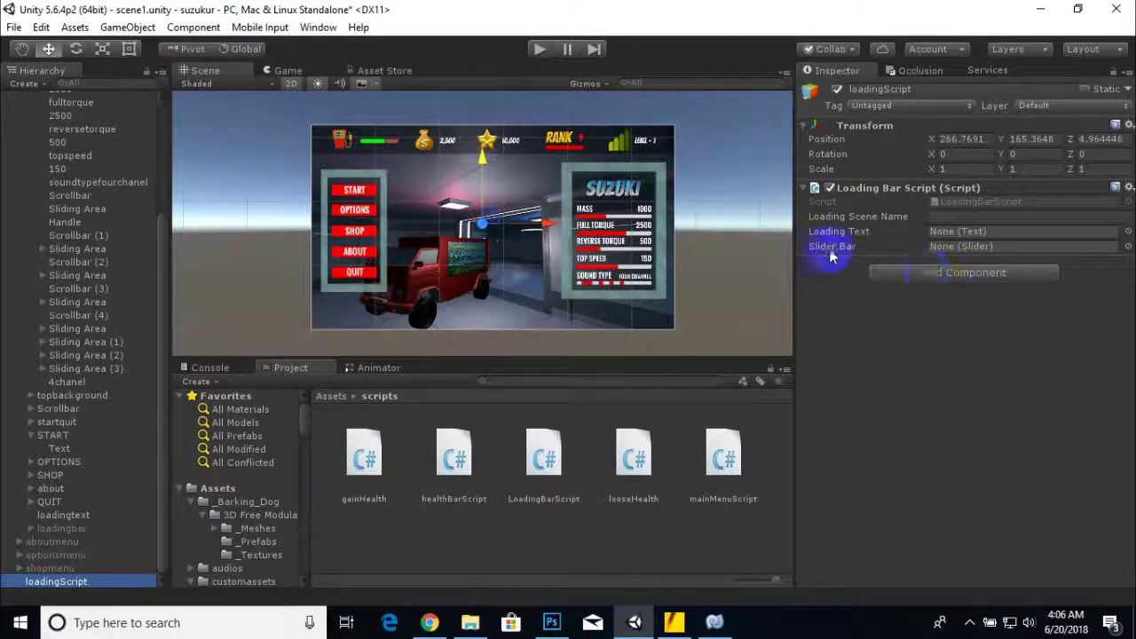
click(961, 218)
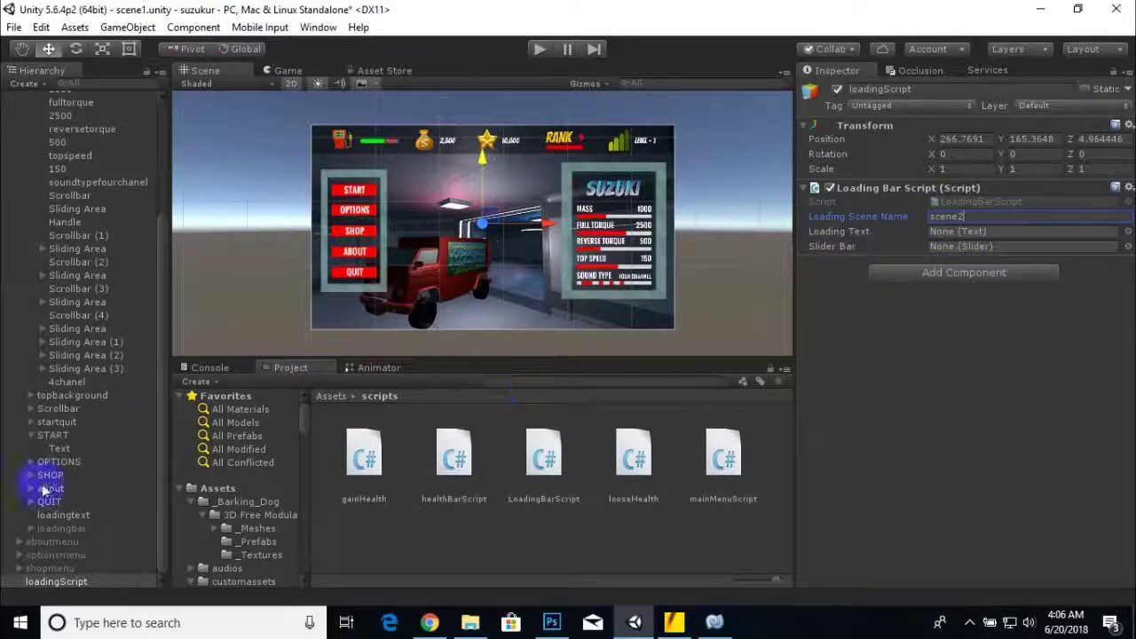
- Activate the loadingbar object so it shows in the scene
click(61, 529)
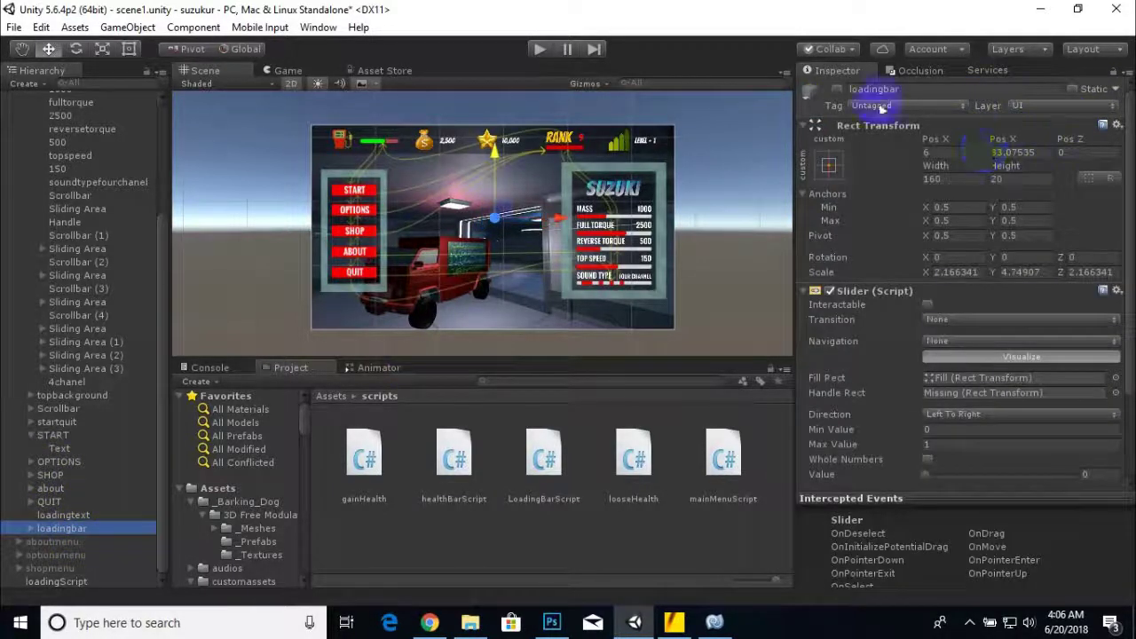
click(837, 89)
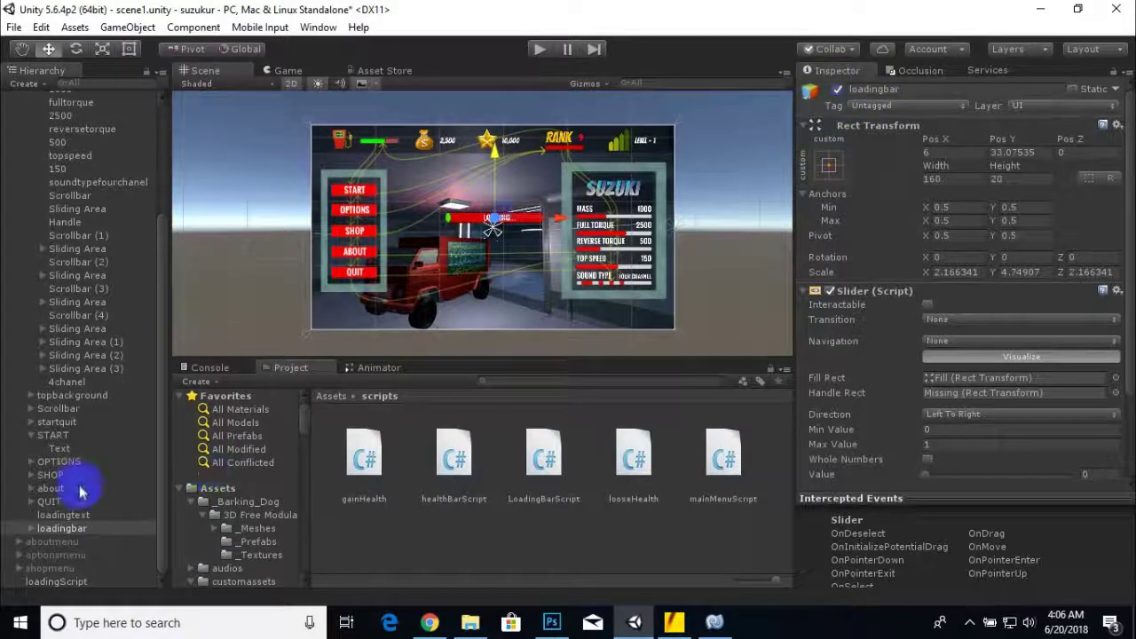
drag(75, 577, 936, 251)
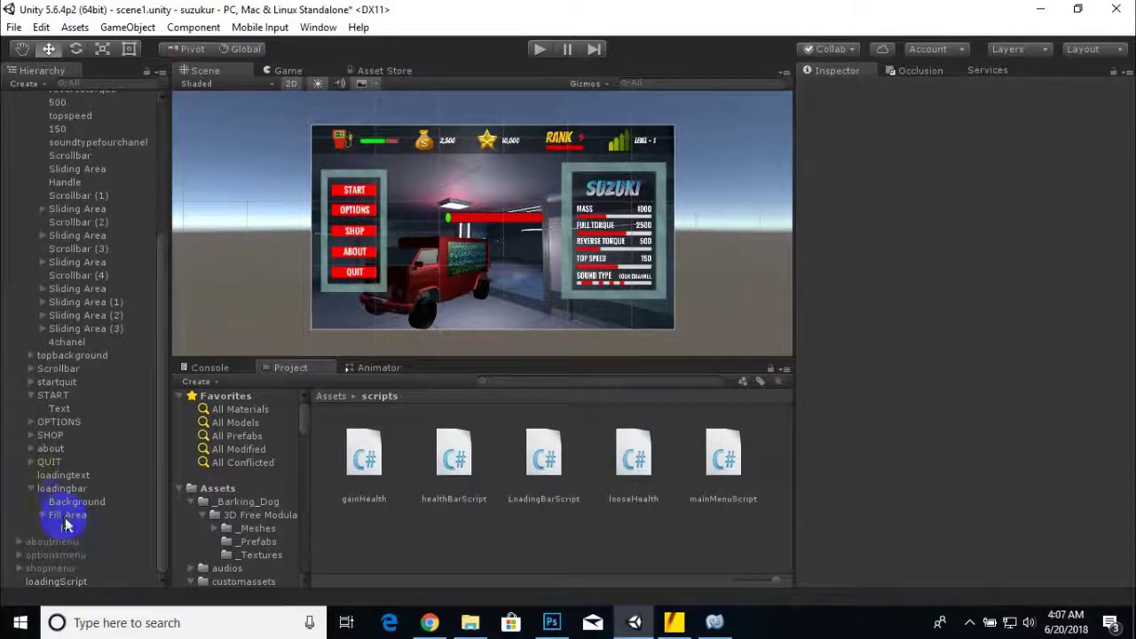
- Add a UI Text object as a child of loadingbar and set its text to "Loading..."
right_click(61, 488)
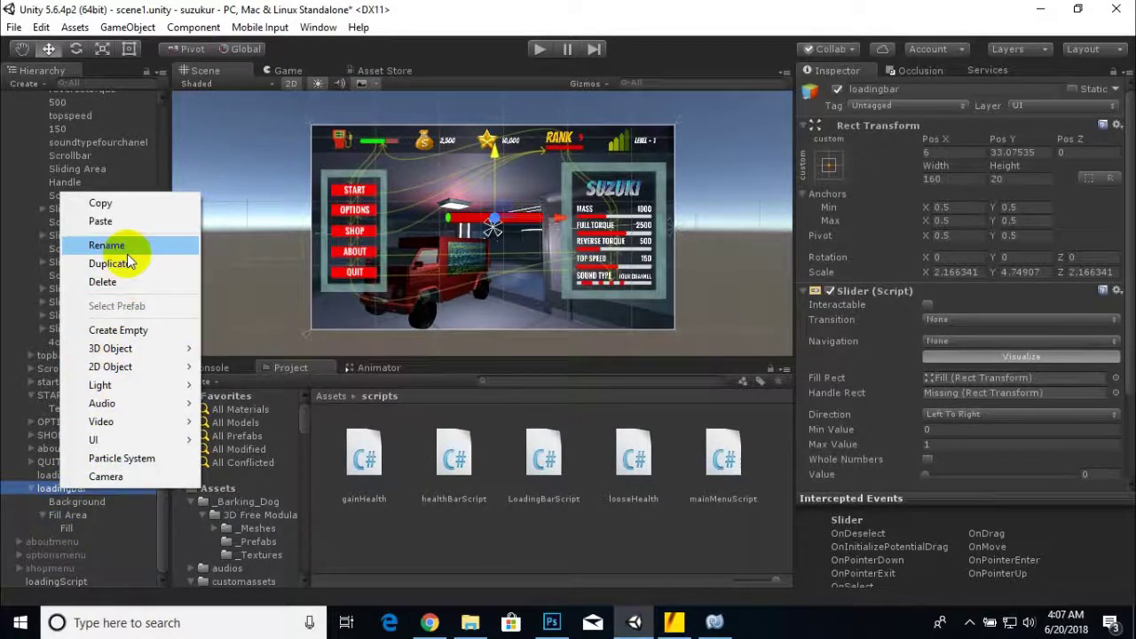
mouse_move(133, 439)
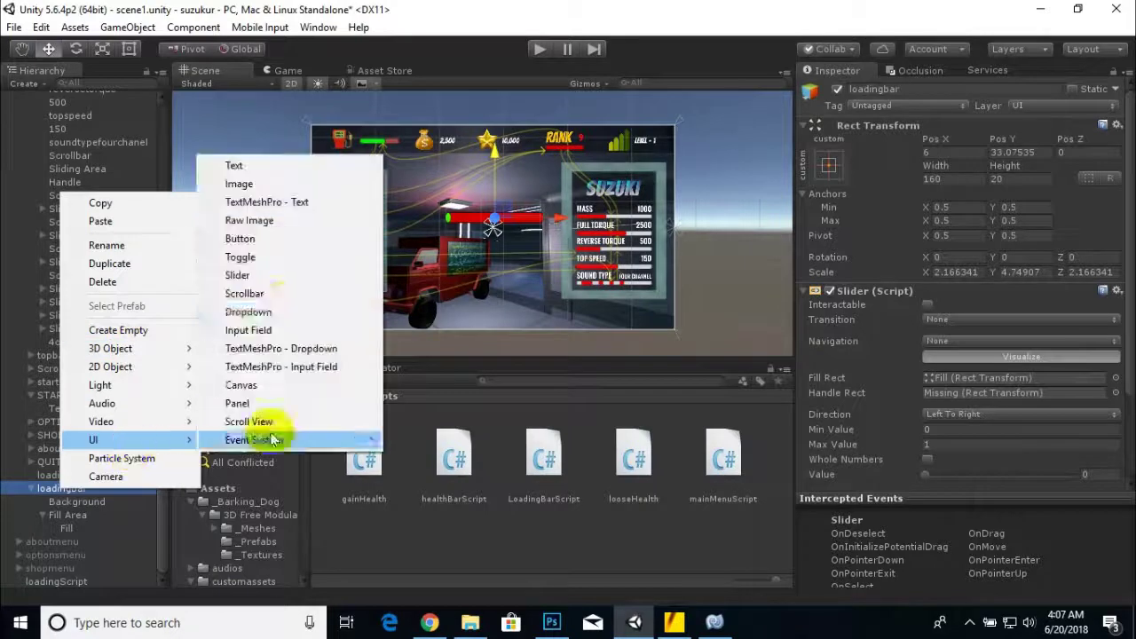
click(235, 167)
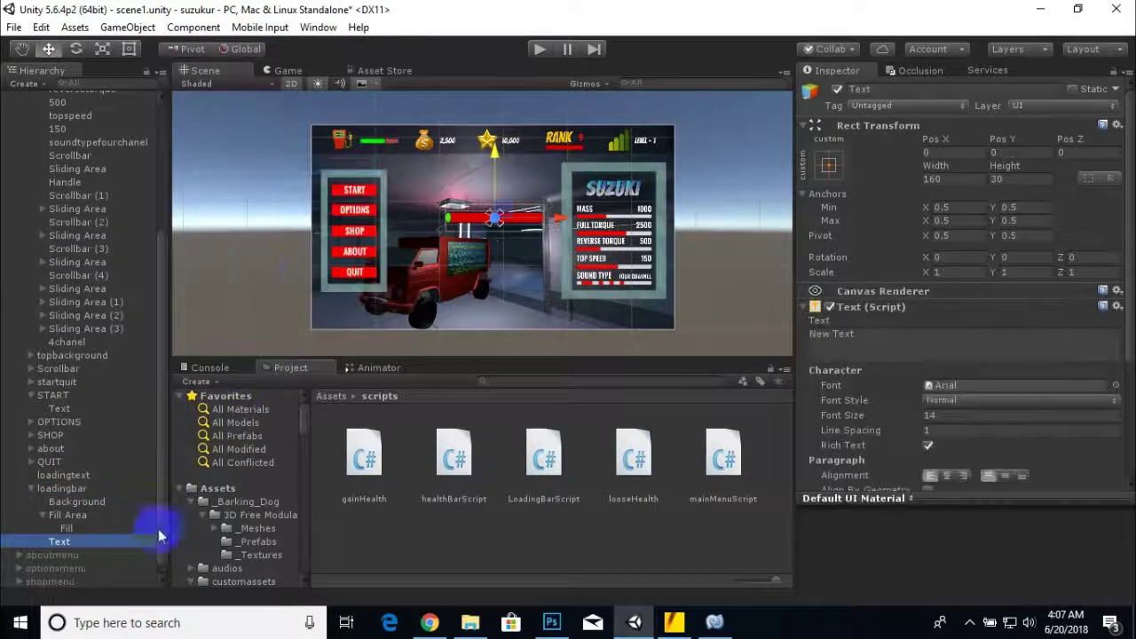
click(832, 338)
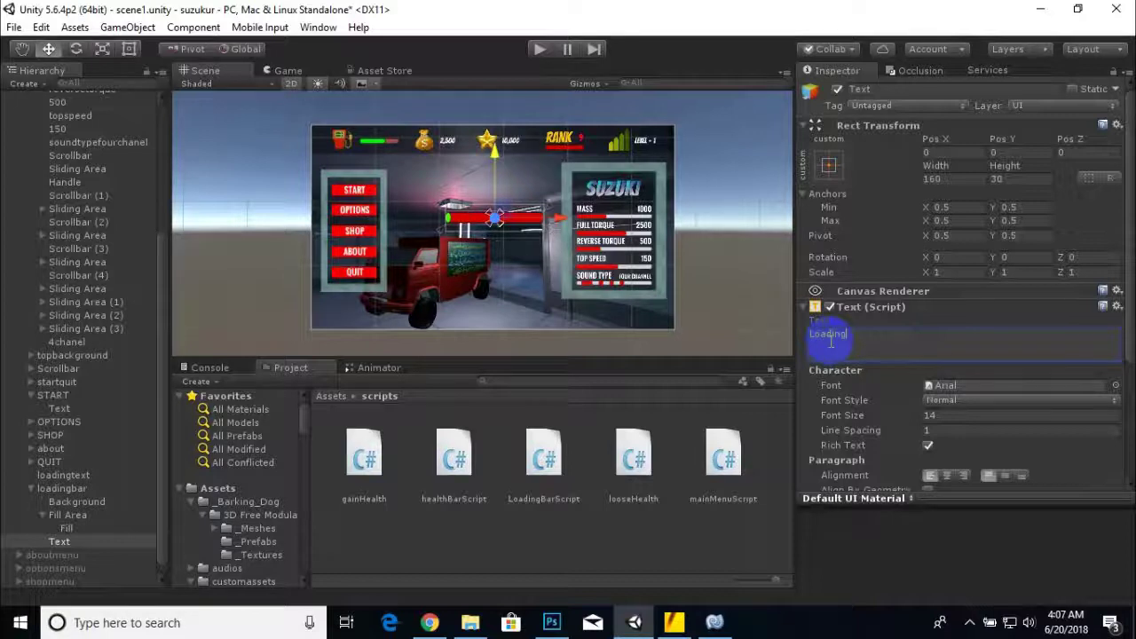
- Set the font of loadingbar's new Text object to Oswald Bold
click(1115, 385)
click(899, 267)
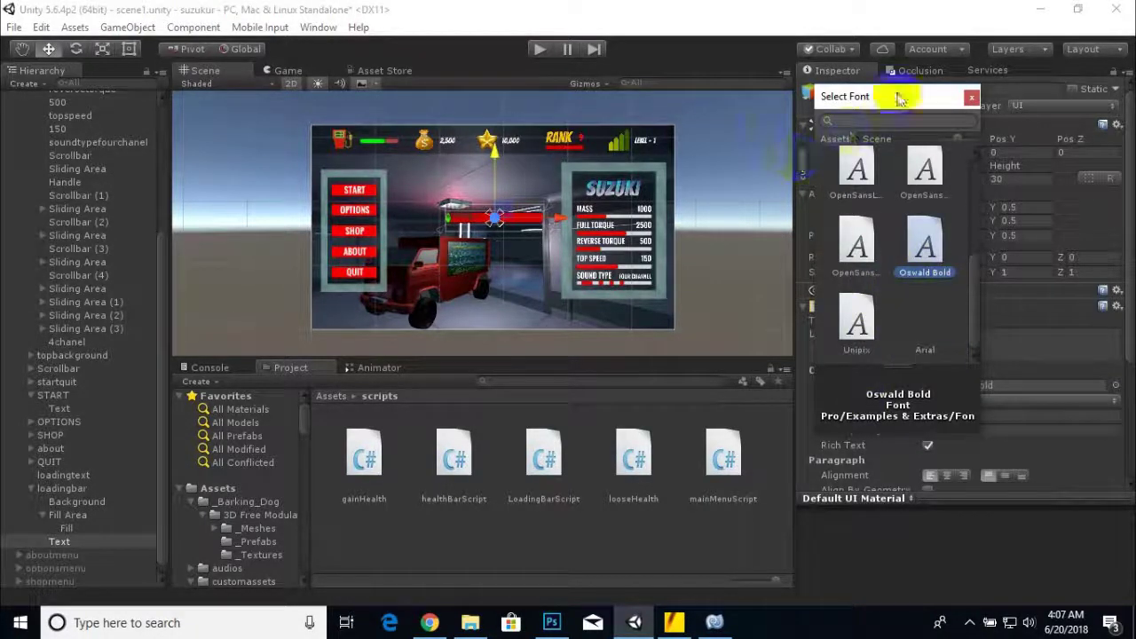
click(972, 96)
- Set the color of the "Loading..." text to white and move the text over the red loading bar
scroll(1026, 386, down, 3)
click(985, 399)
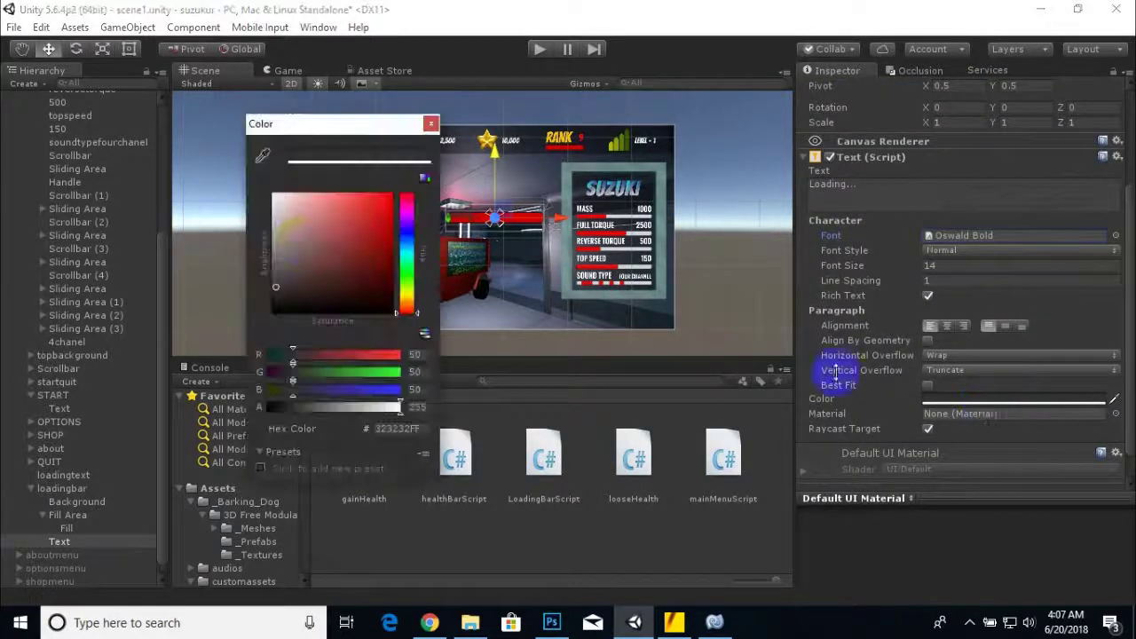
click(430, 124)
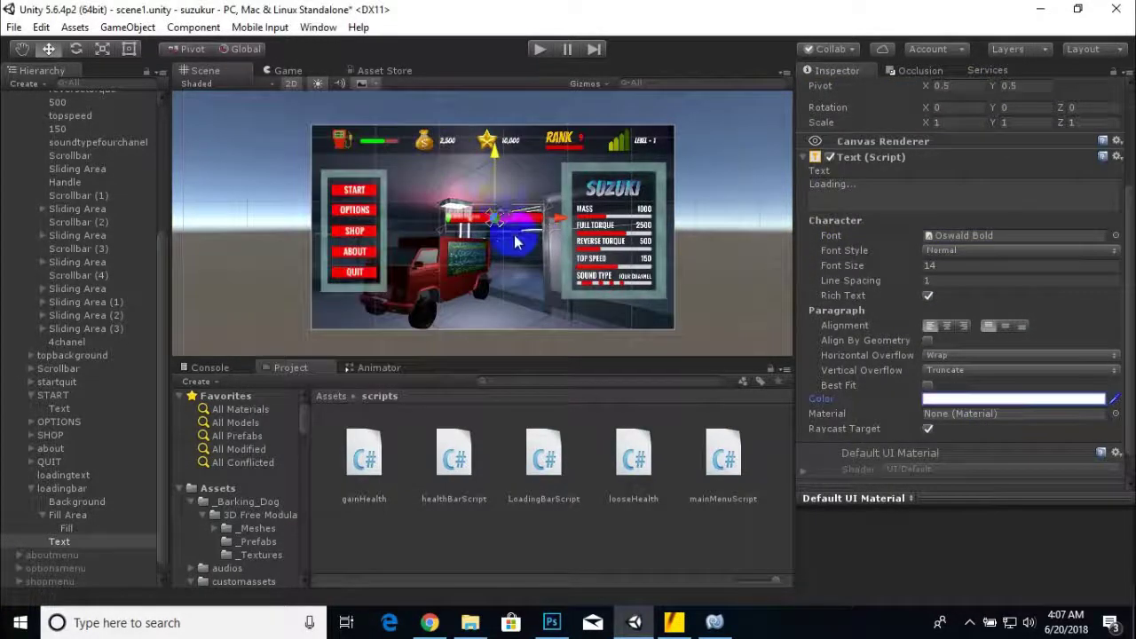
scroll(515, 236, up, 5)
drag(582, 208, 672, 205)
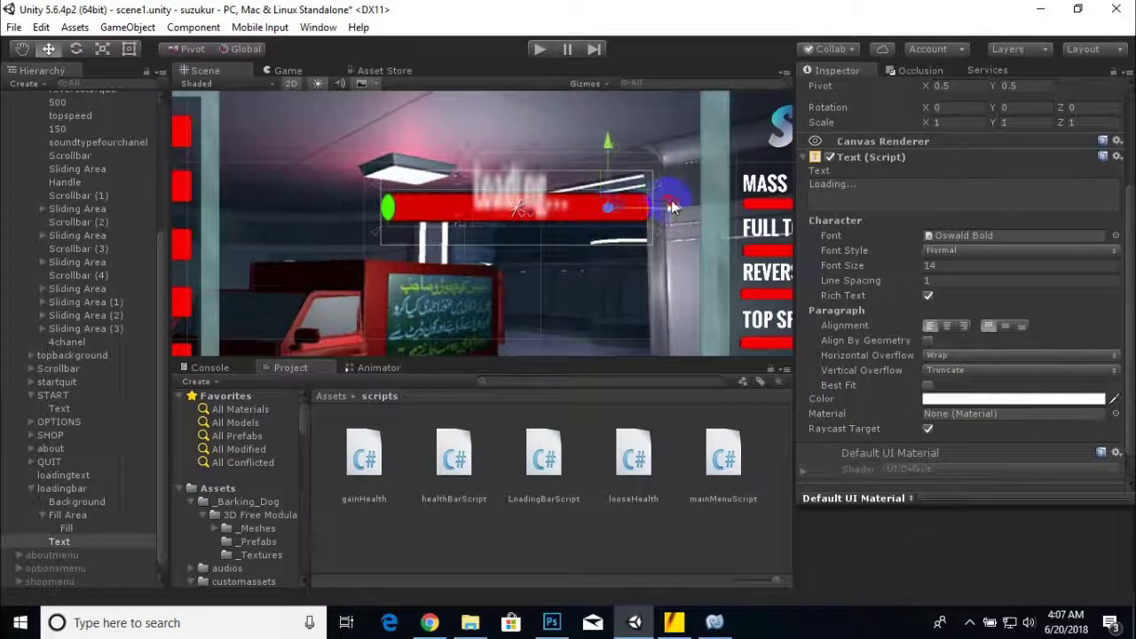
drag(613, 146, 617, 161)
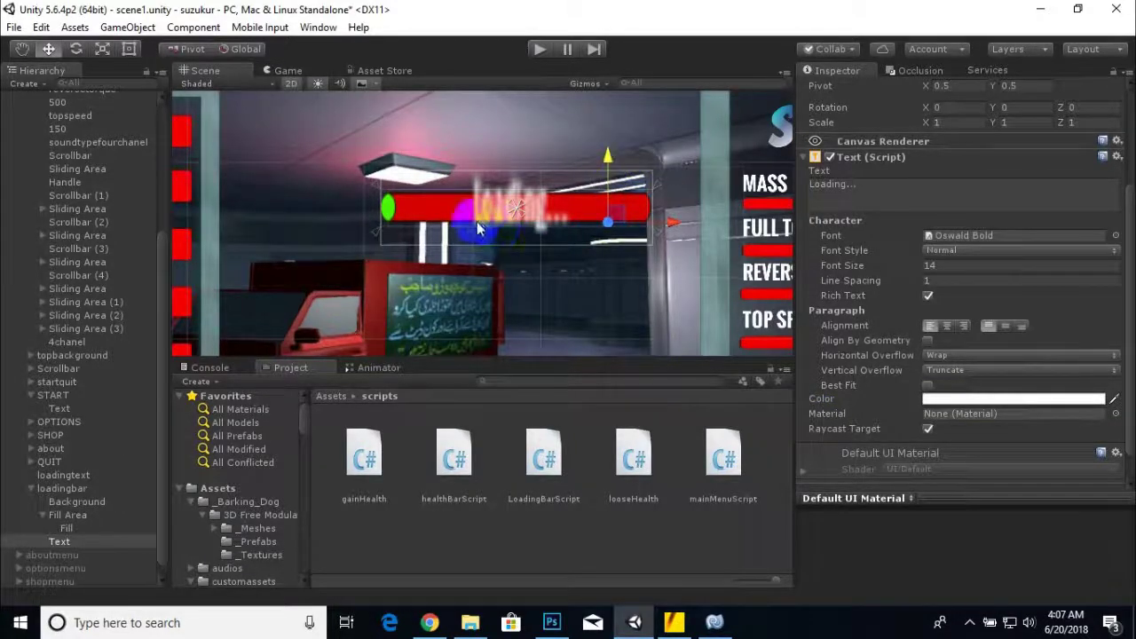
- Enable Best Fit on the loading text and set both its horizontal and vertical overflow to Overflow
click(929, 386)
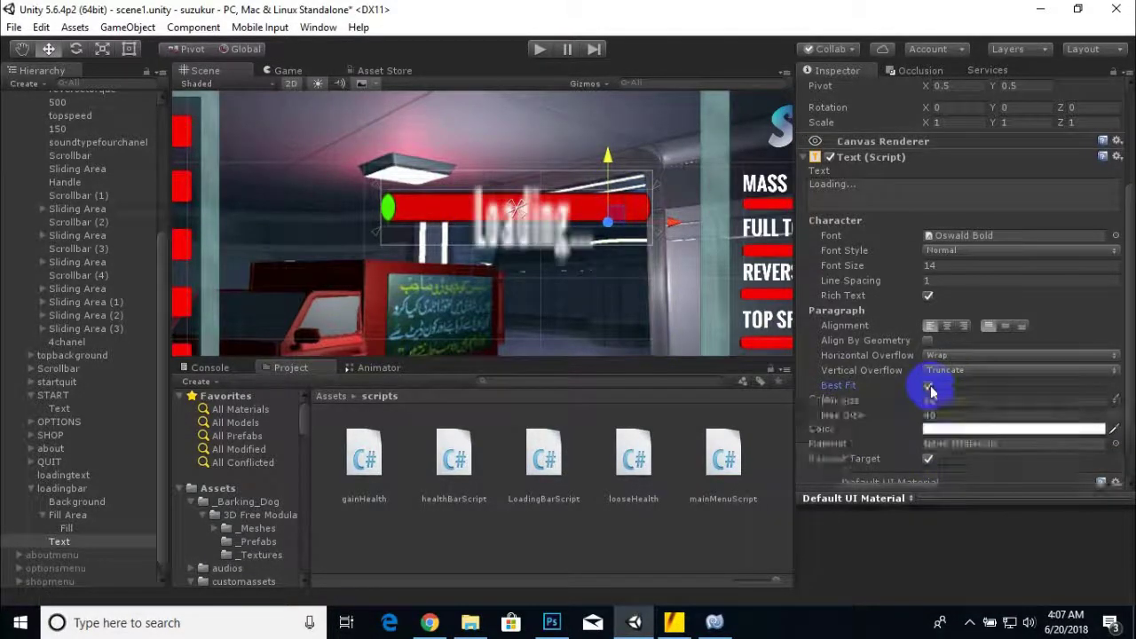
click(968, 355)
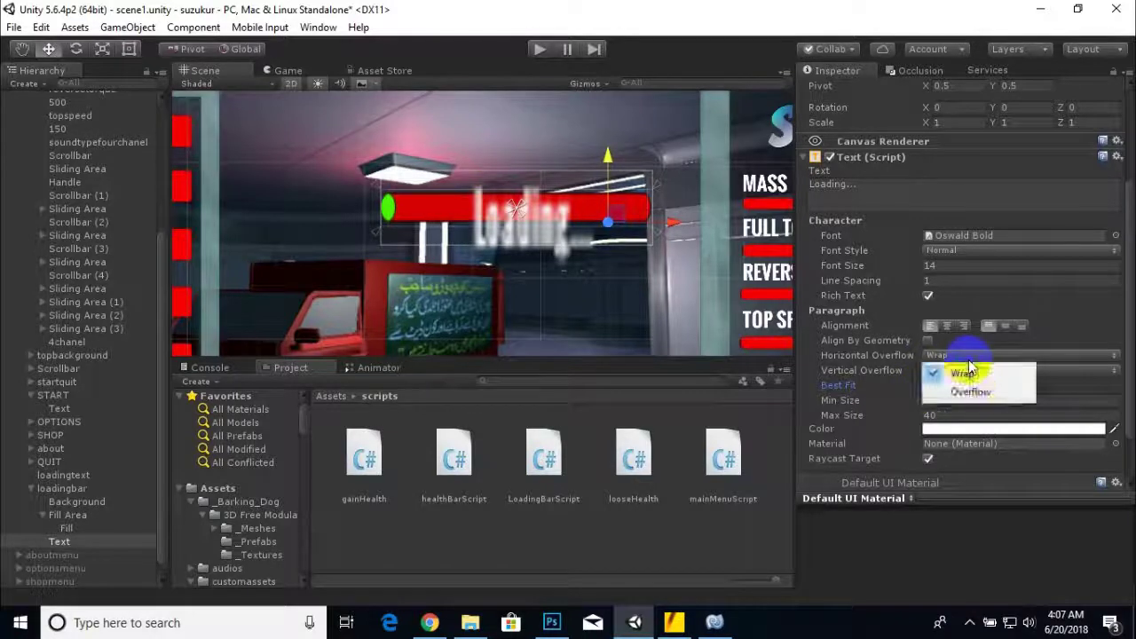
click(975, 377)
click(981, 371)
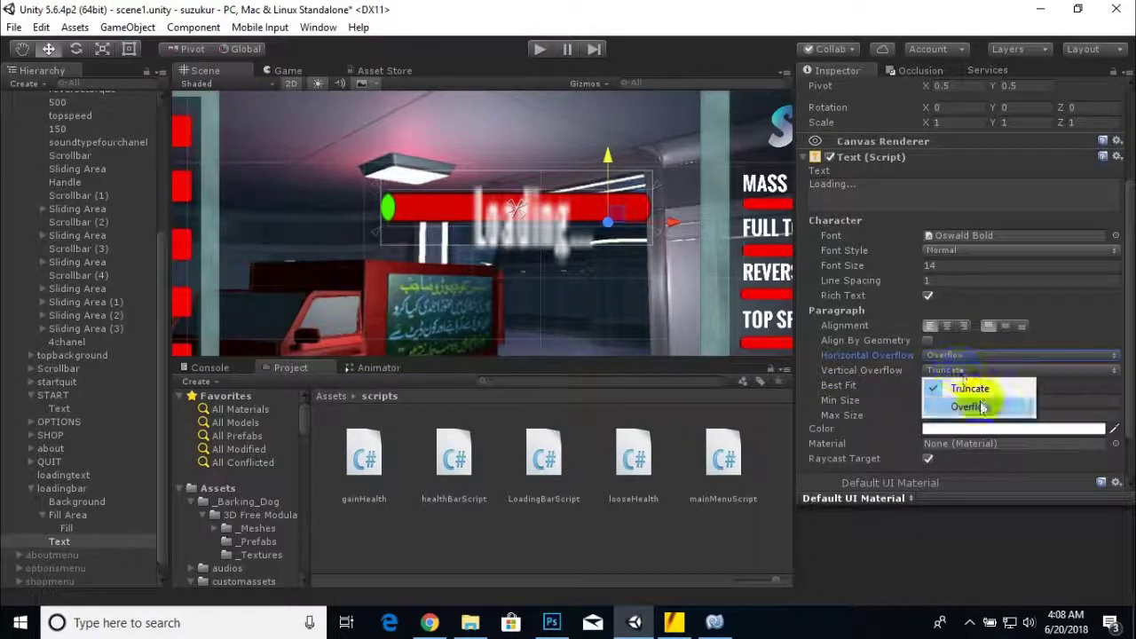
click(976, 394)
scroll(882, 446, down, 2)
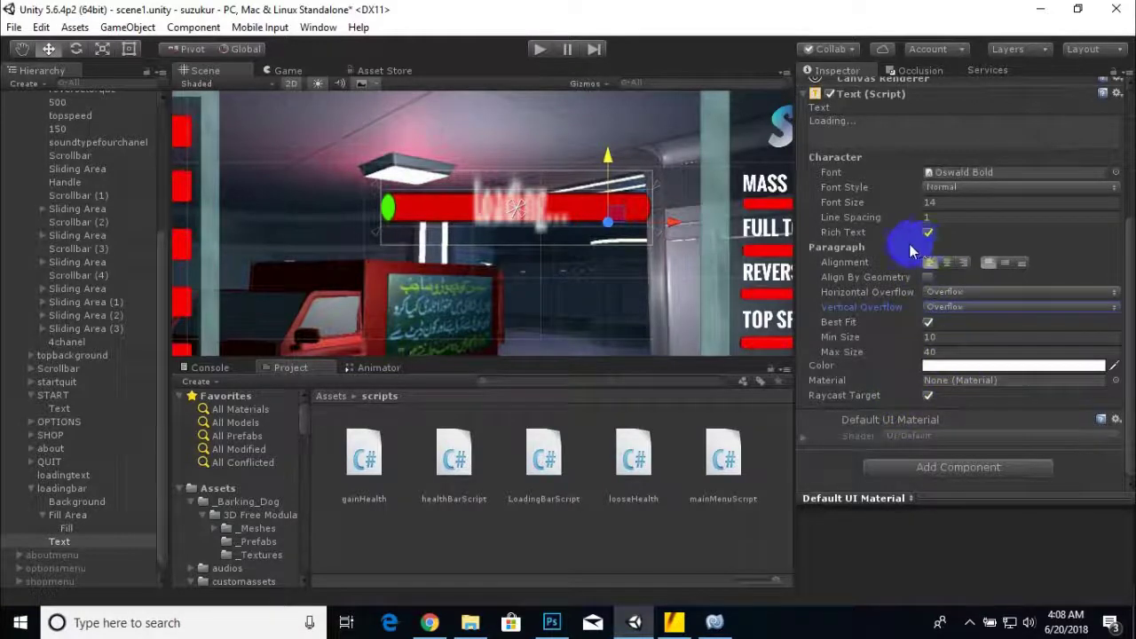
- Align the loading text vertically to the middle and set its font style to Bold
click(1005, 264)
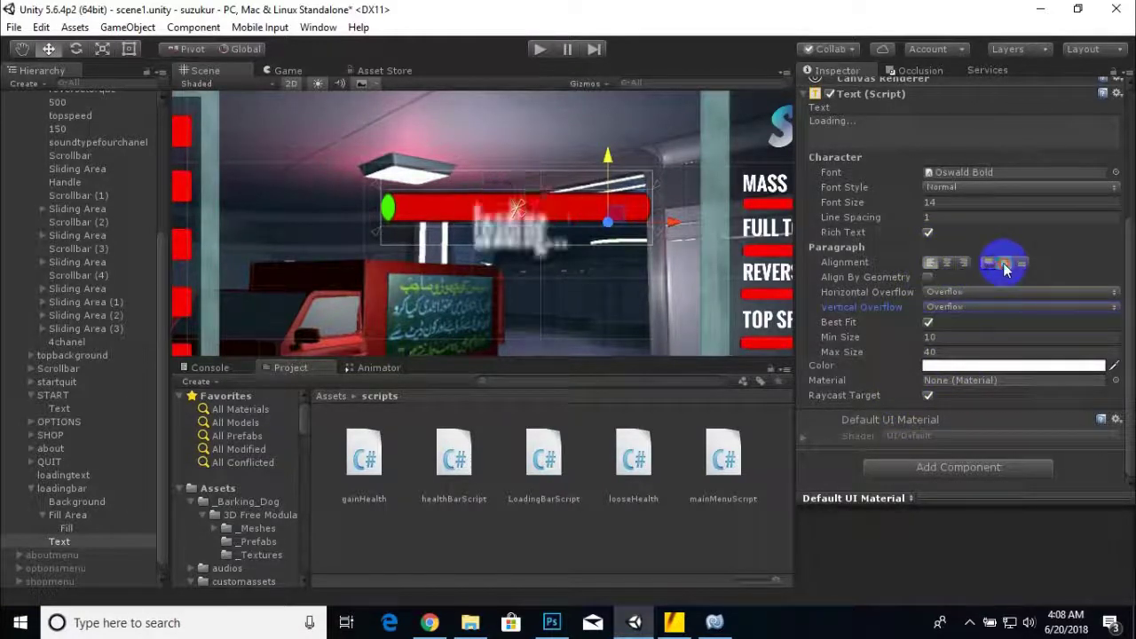
click(957, 187)
click(963, 225)
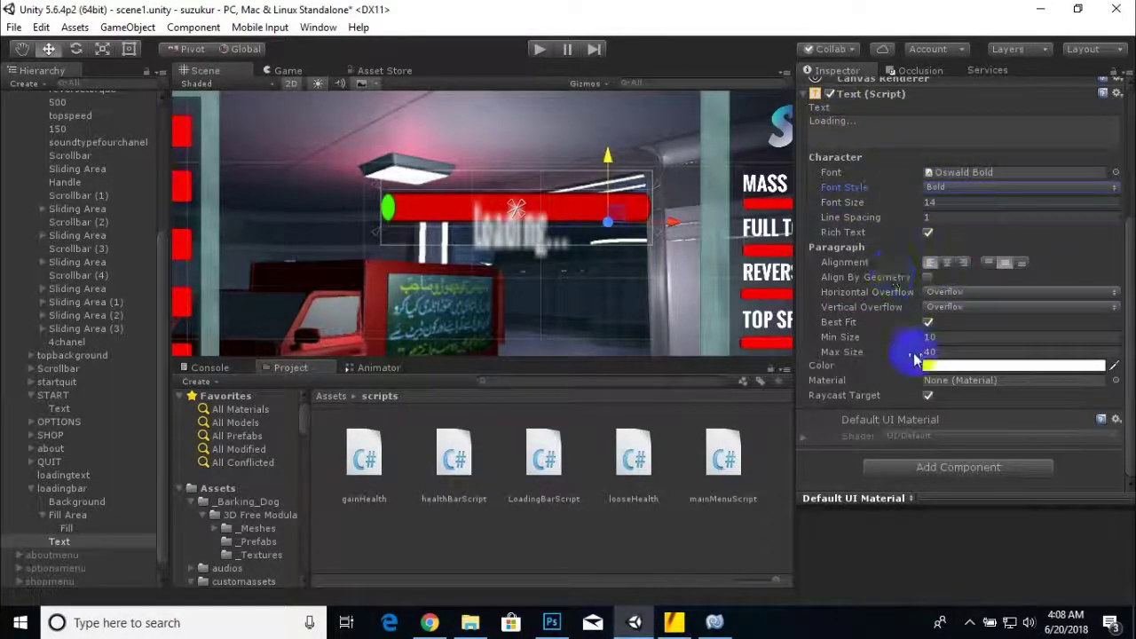
- Set the loading text's Max Size to 23, and scale and move it inside the red bar to about X 35.7, Y 1
drag(917, 354, 899, 355)
click(102, 49)
drag(607, 233, 606, 254)
click(49, 48)
drag(607, 160, 607, 139)
click(102, 51)
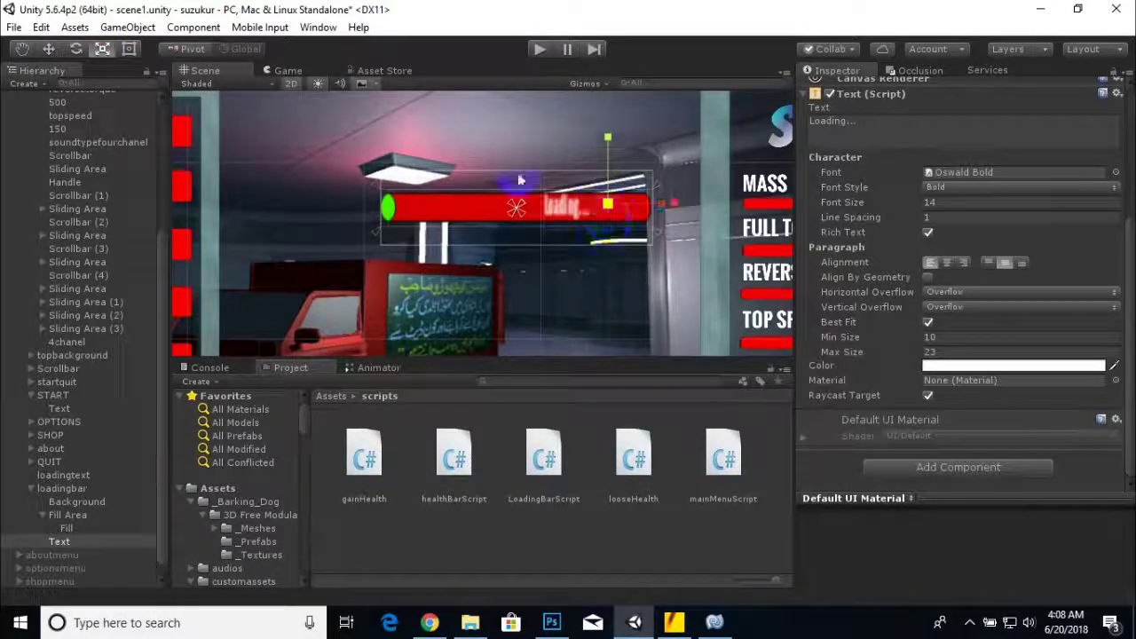
scroll(517, 213, up, 2)
drag(700, 202, 722, 197)
click(50, 50)
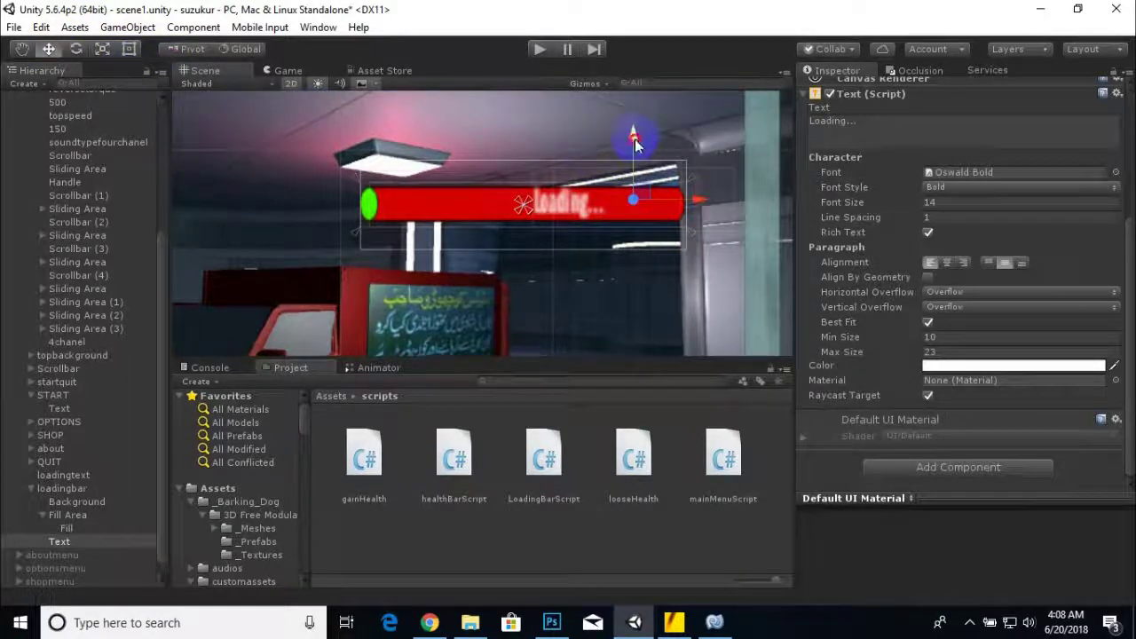
drag(691, 202, 655, 203)
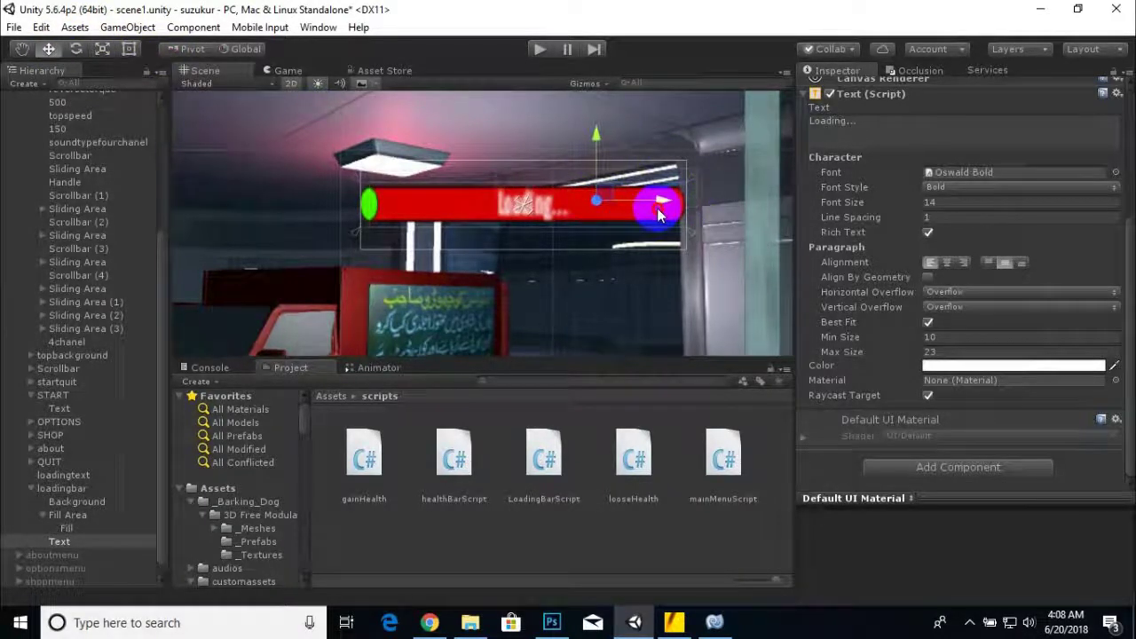
click(102, 49)
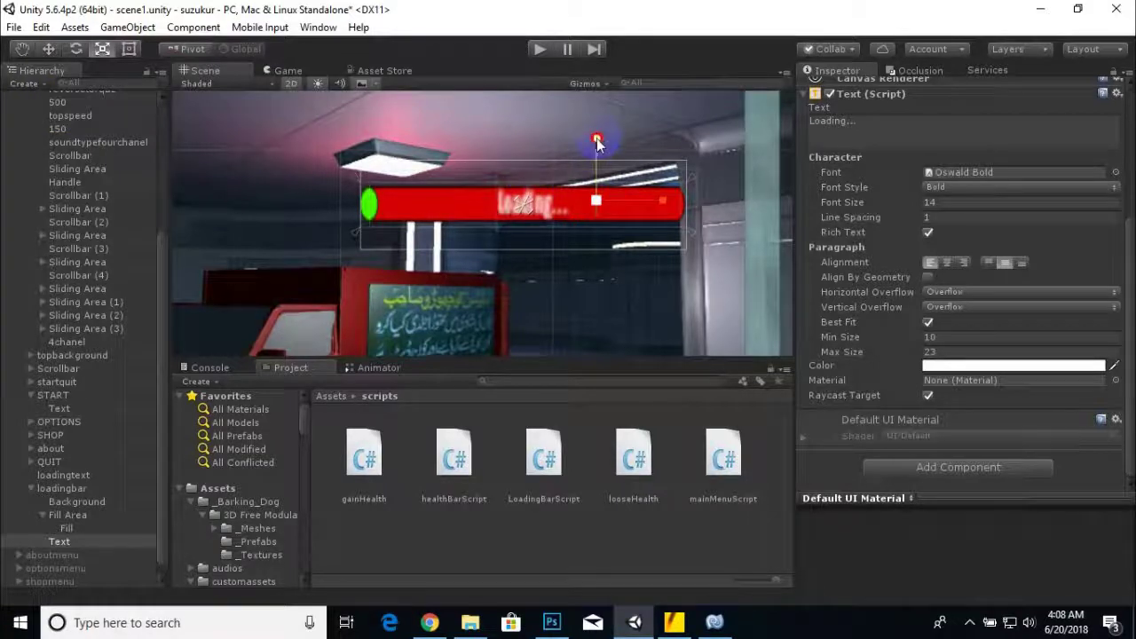
click(48, 50)
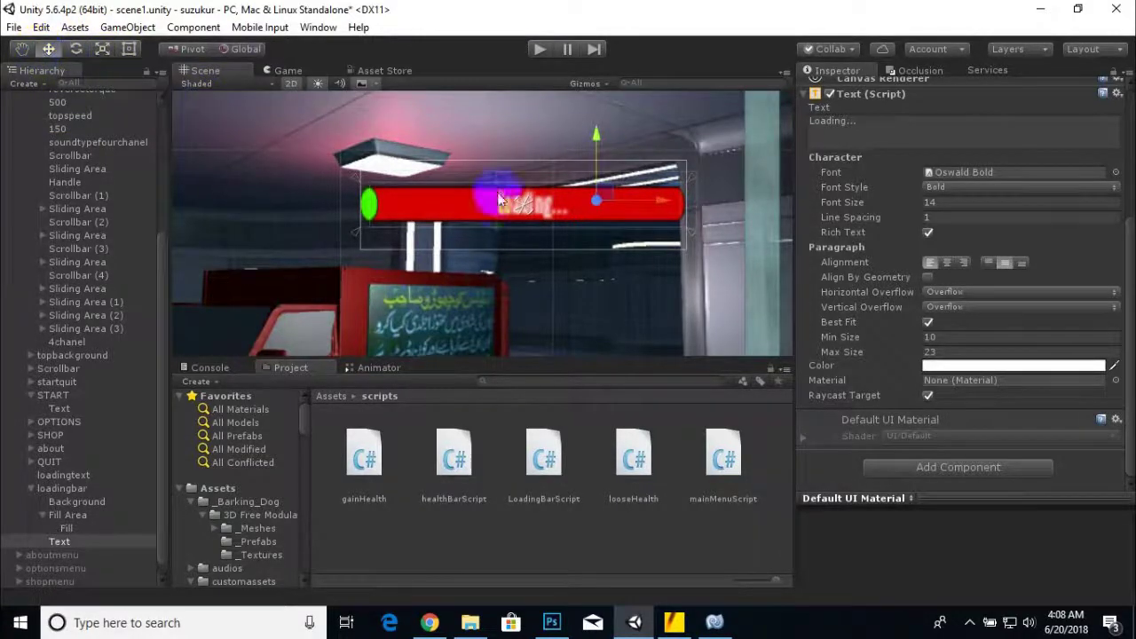
scroll(706, 244, up, 3)
click(737, 236)
click(469, 200)
click(324, 130)
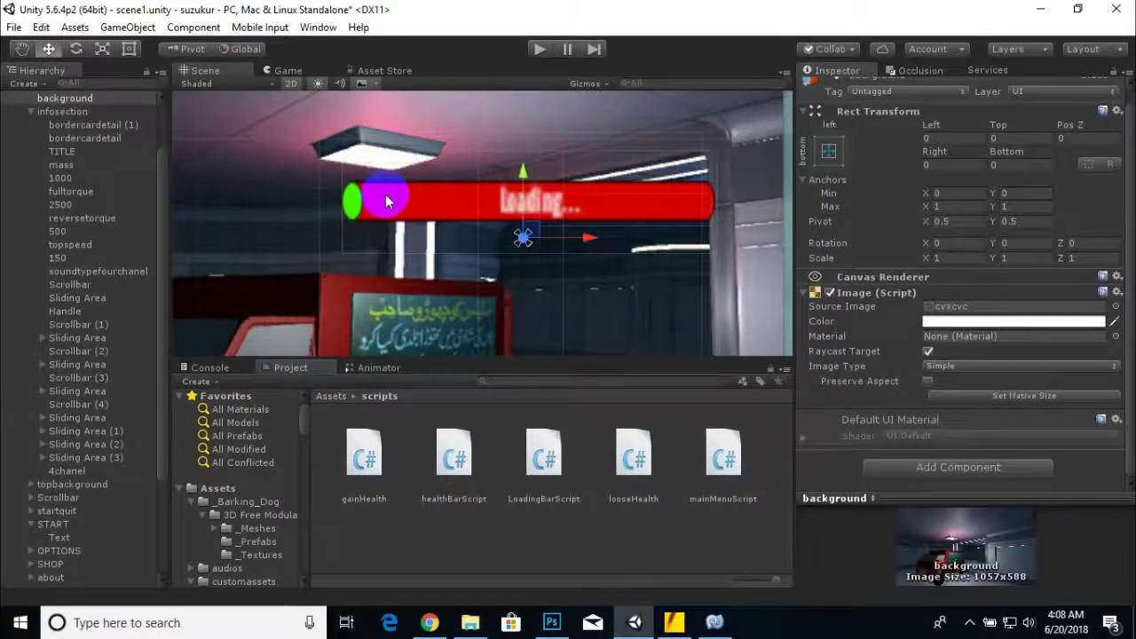
scroll(386, 197, down, 3)
scroll(390, 198, down, 5)
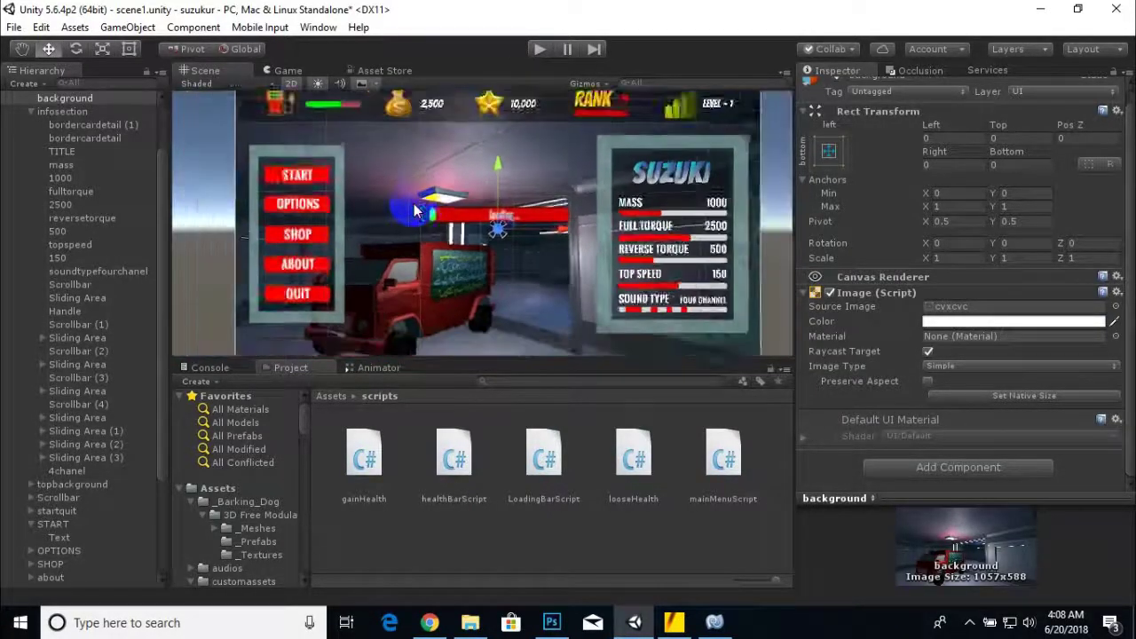
click(755, 218)
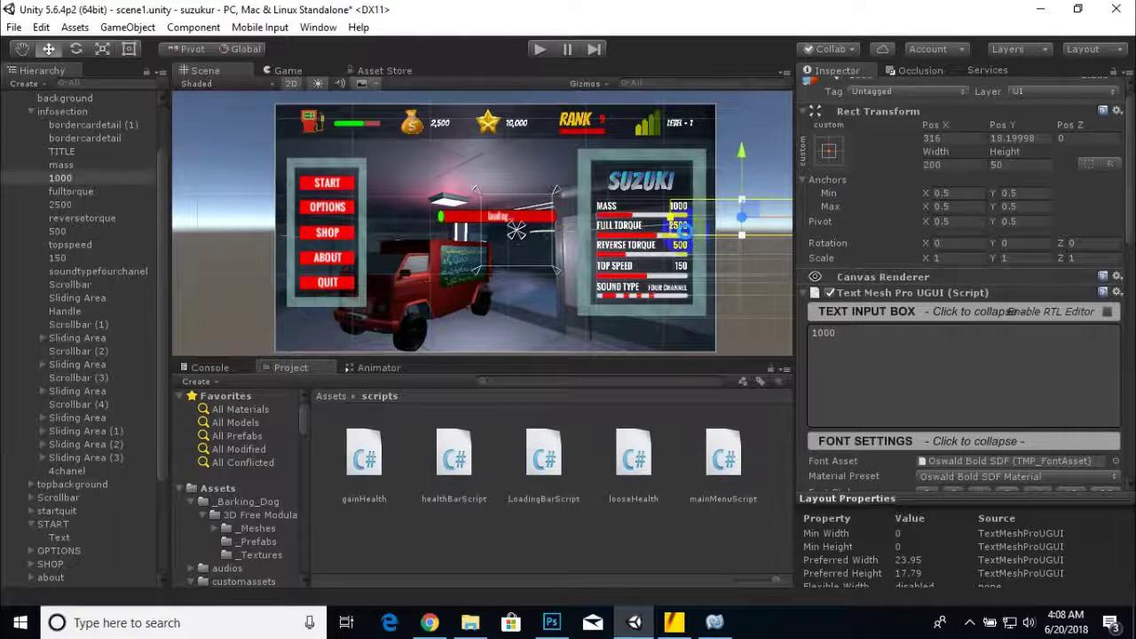
- Assign loadingbar's Text object to the Loading Text field of loadingScript's Loading Bar Script
scroll(89, 487, down, 4)
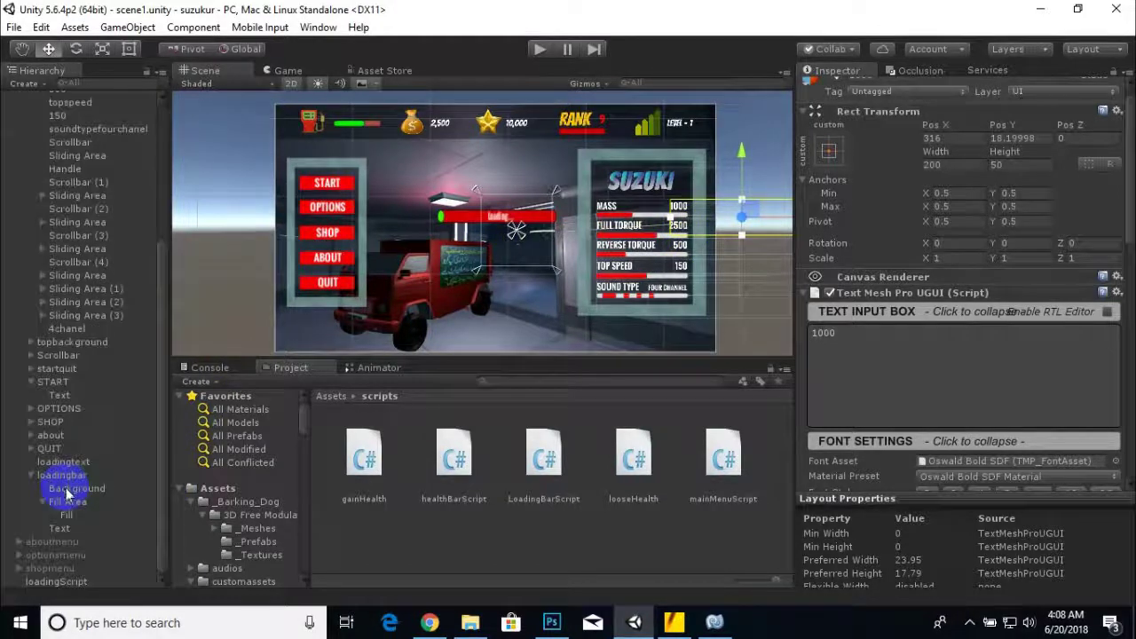
click(56, 582)
drag(64, 535, 1006, 233)
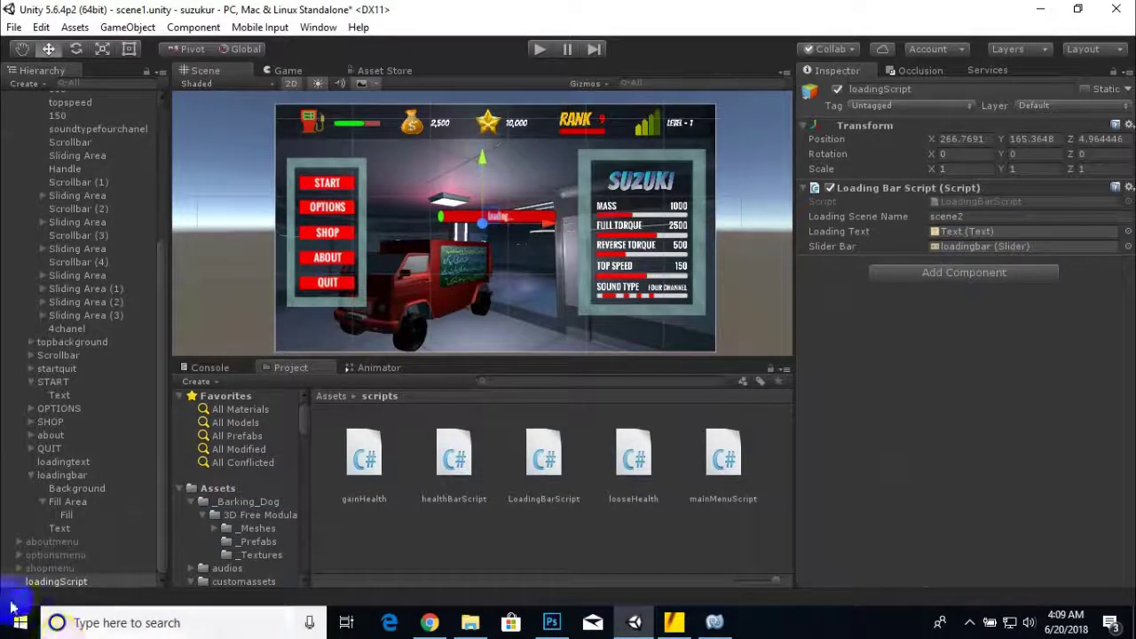
- Rename loadingbar's Text object as loadingbartext
right_click(59, 528)
click(109, 283)
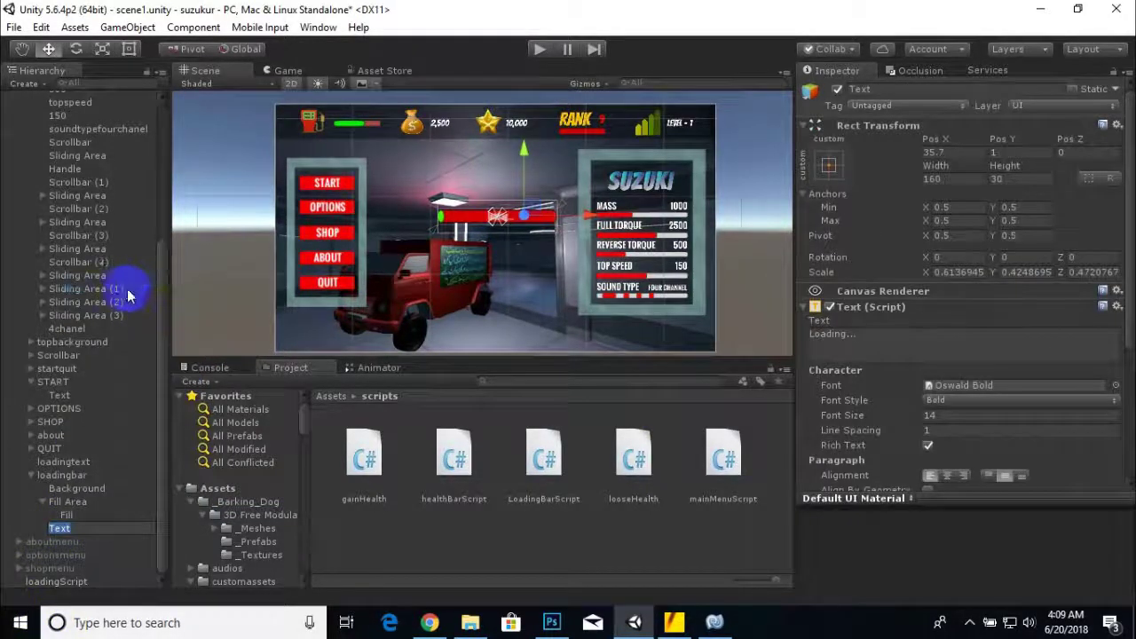
text(loadingbarte)
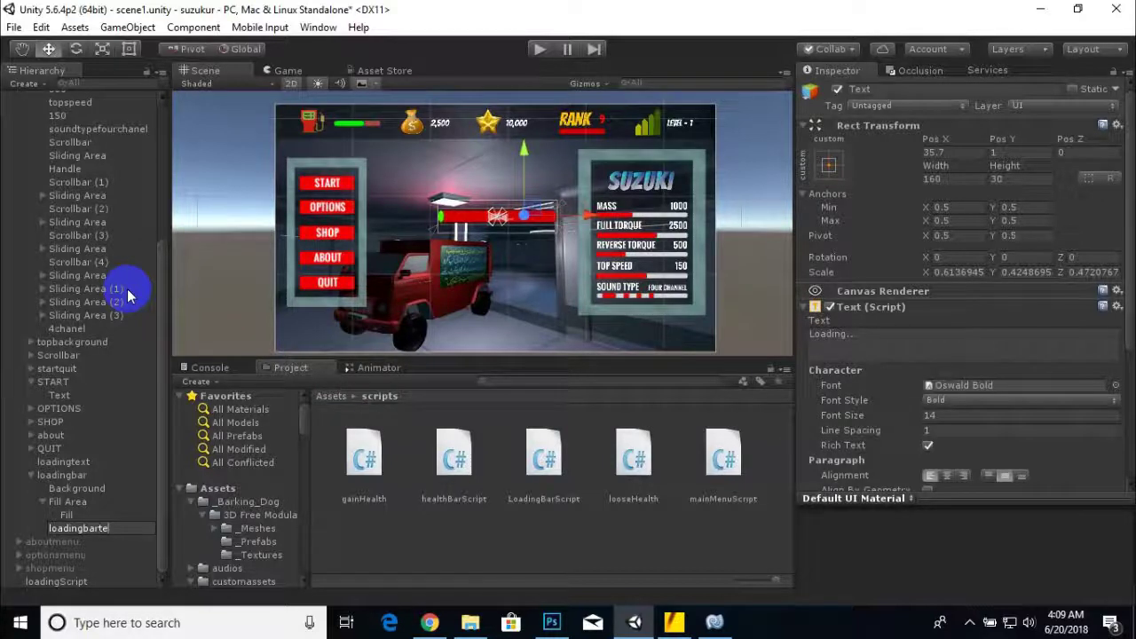
text(xt)
key(Return)
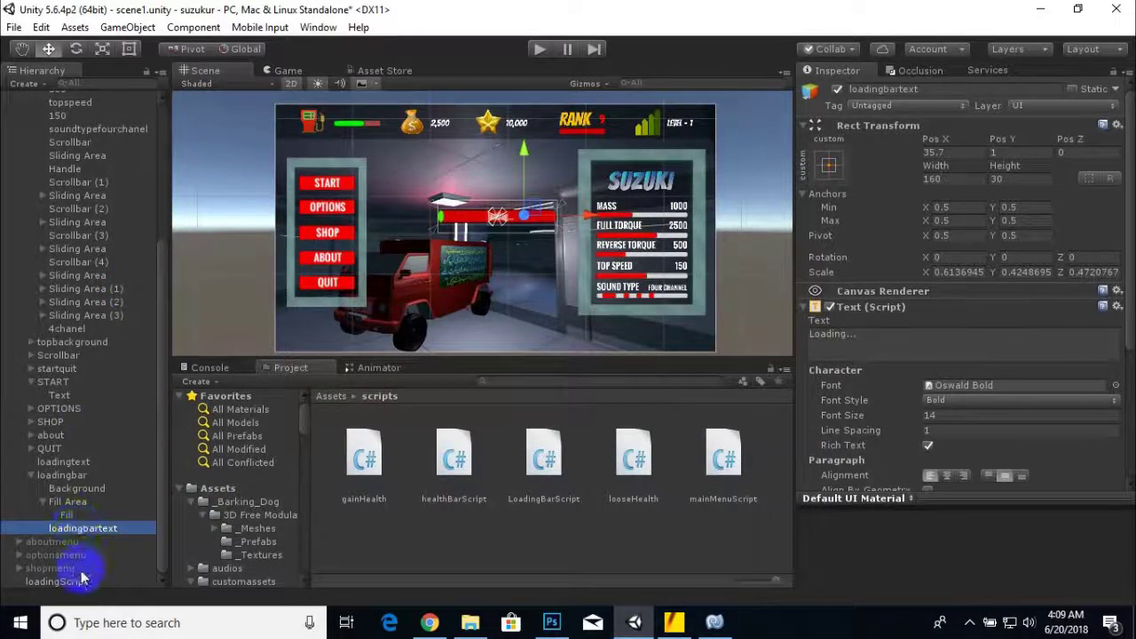
- Check loadingScript's object references, and play-test scene1 before stopping the game
click(78, 583)
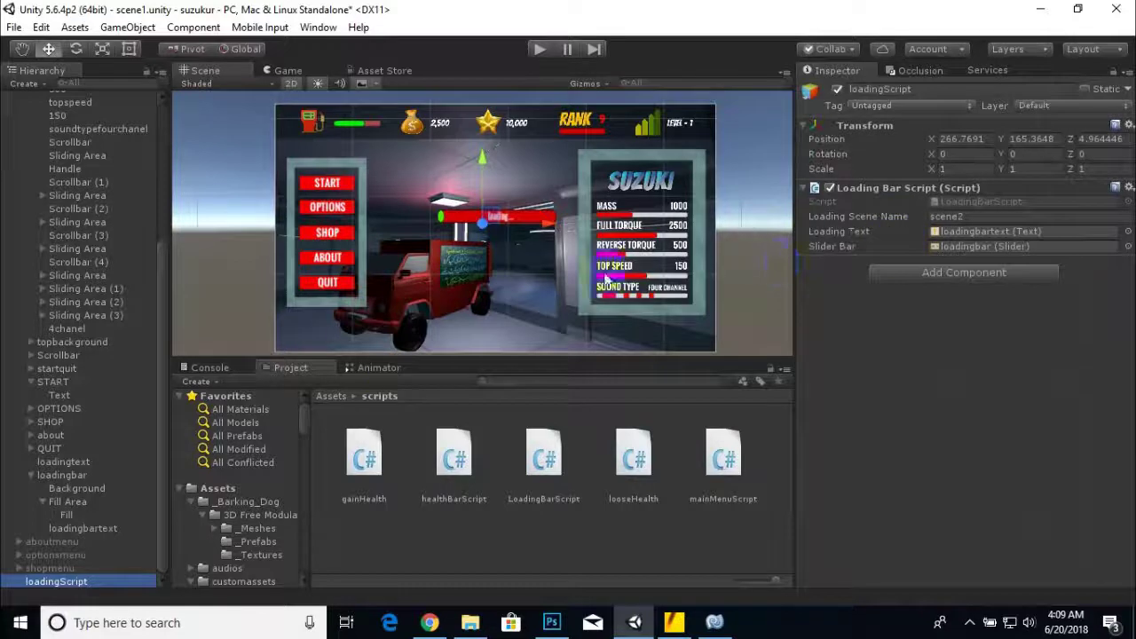
click(537, 50)
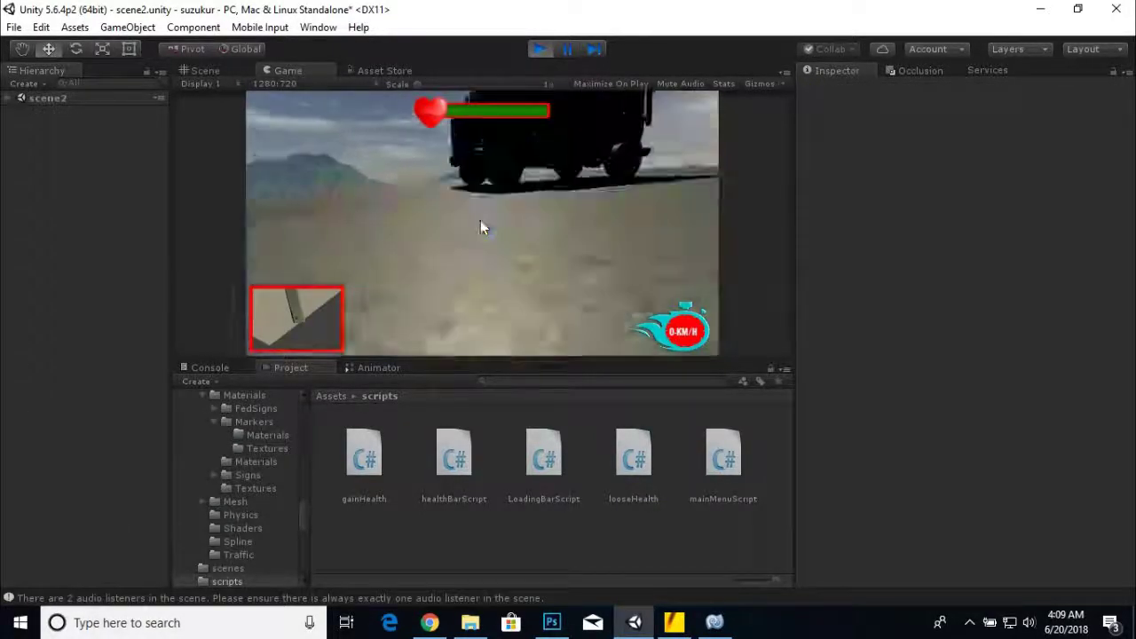
click(537, 53)
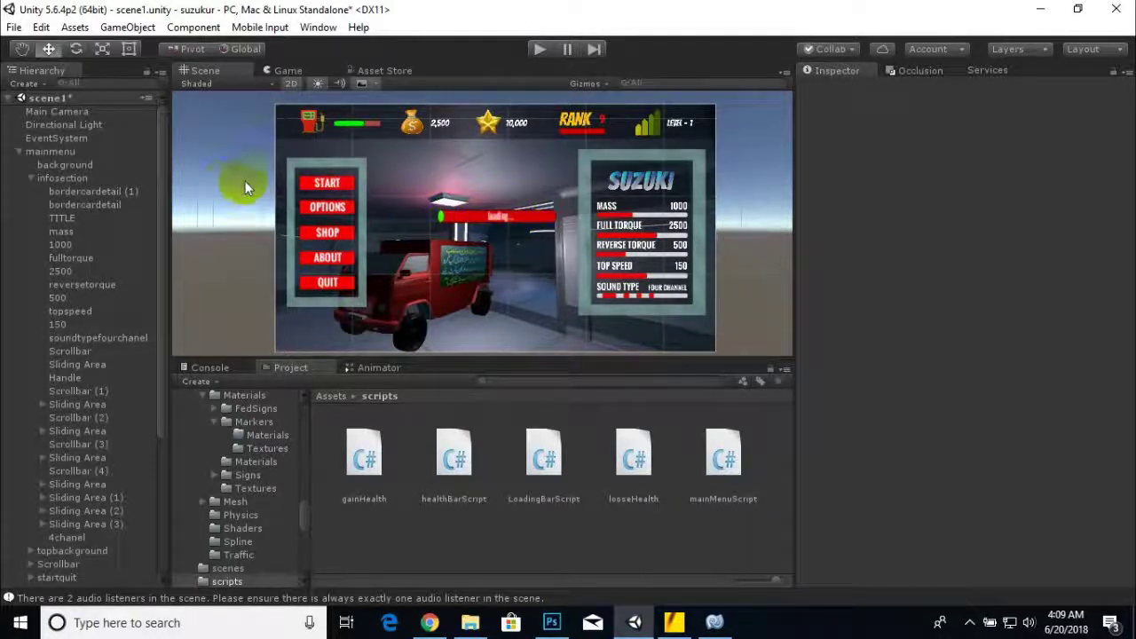
- Delete the START button from the main menu
scroll(324, 204, up, 1)
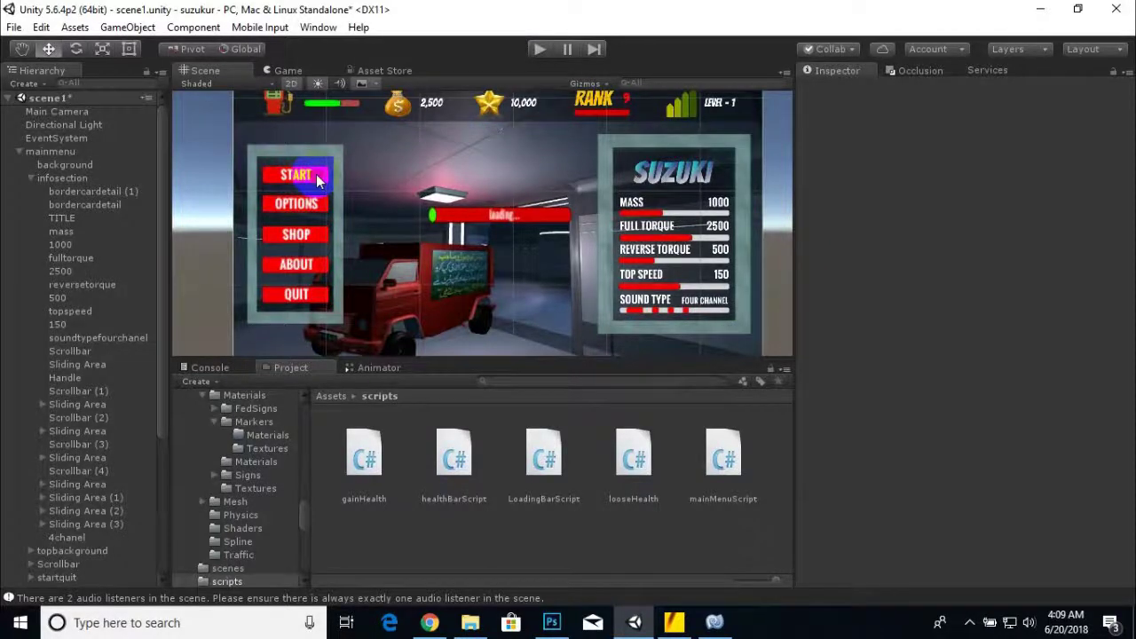
click(318, 180)
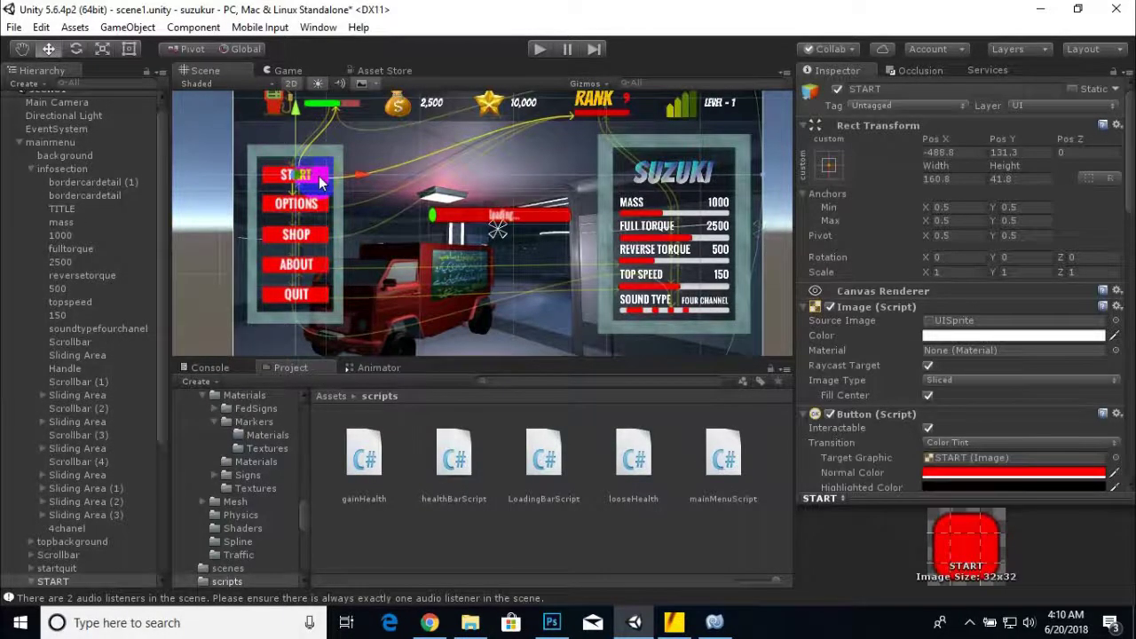
key(Delete)
- Shrink the menu buttons' border frame vertically to a Y scale of about 0.5 and lower it to about Y -19.6, around the remaining buttons
click(308, 179)
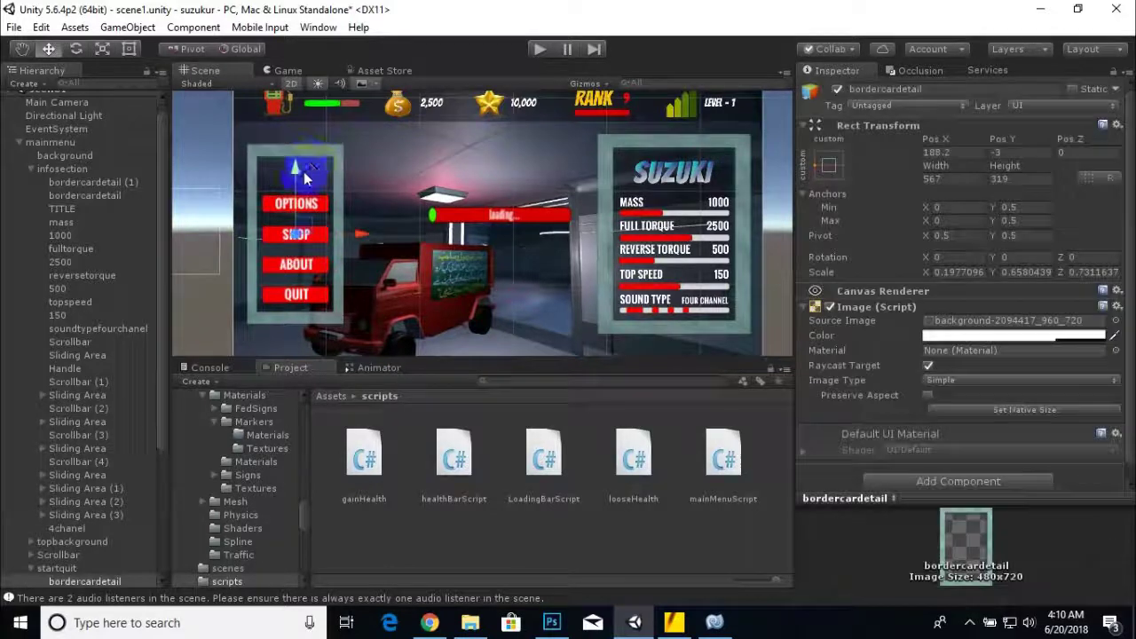
click(103, 49)
mouse_move(296, 166)
mouse_down()
mouse_move(300, 194)
mouse_move(296, 169)
mouse_move(298, 182)
mouse_up()
click(50, 49)
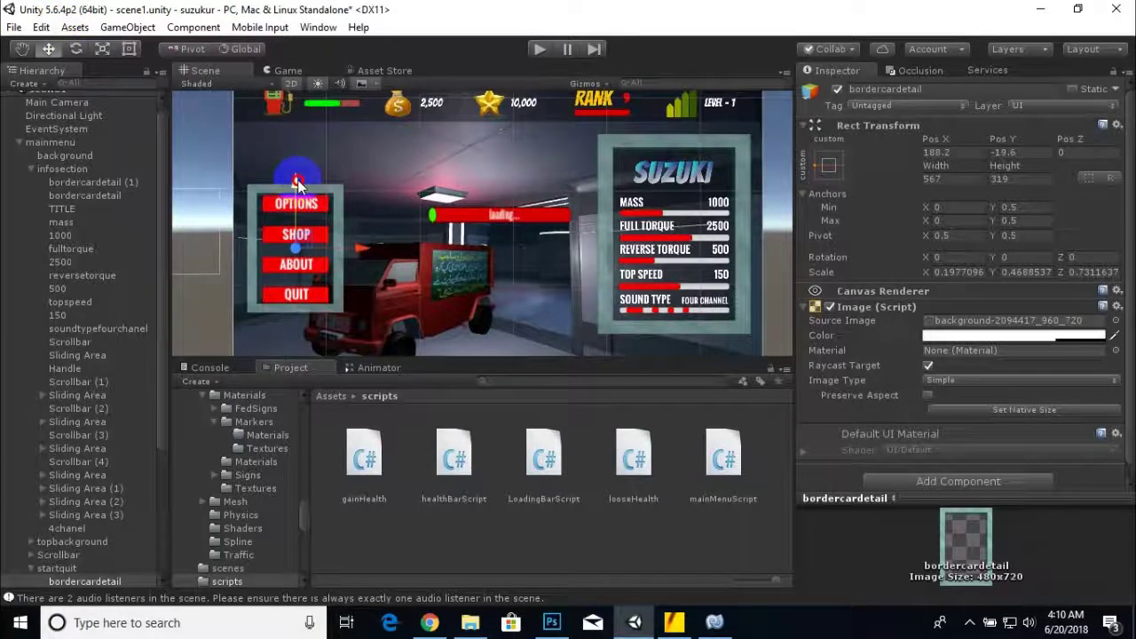
click(102, 49)
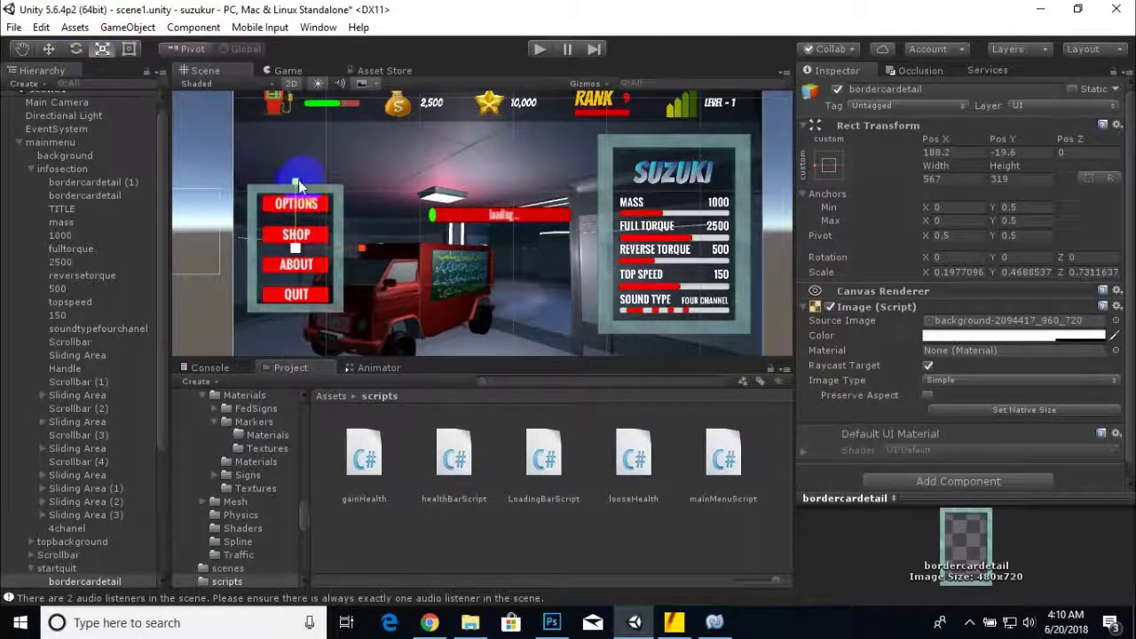
drag(299, 184, 299, 180)
click(49, 49)
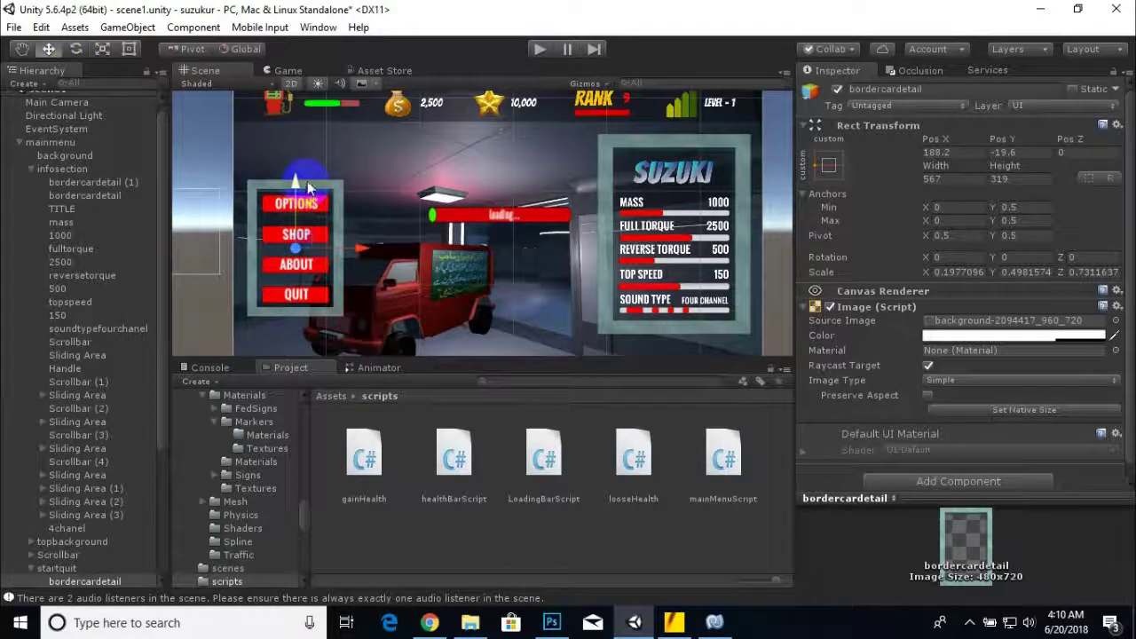
click(385, 193)
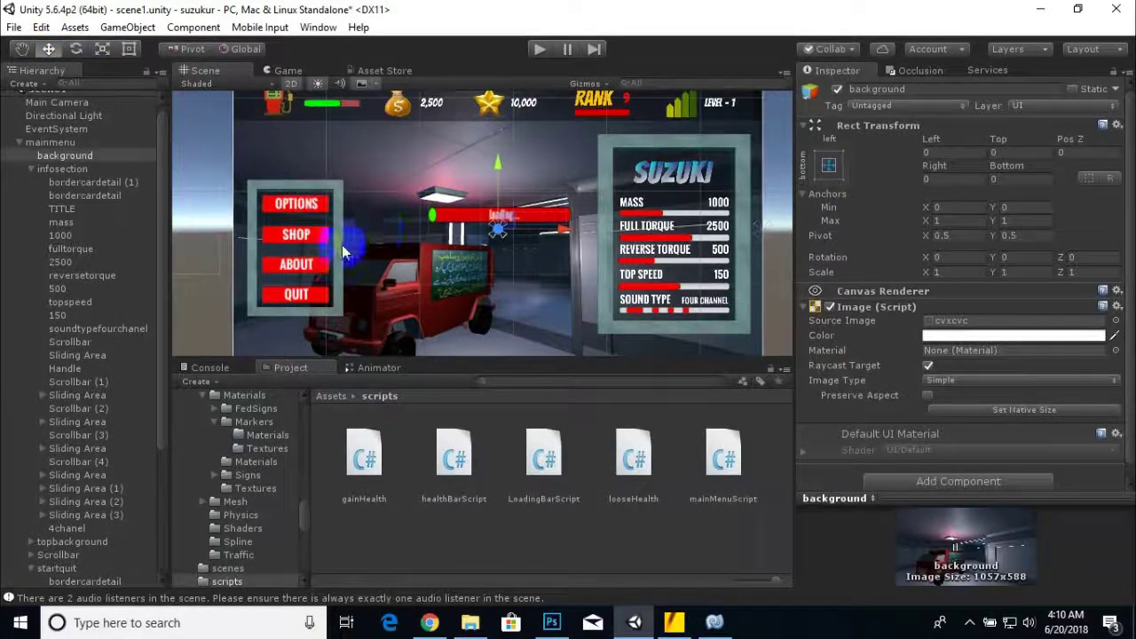
click(367, 231)
- Add a TextMeshPro text object under the mainmenu canvas and rename it pressspace
scroll(93, 177, up, 1)
click(63, 154)
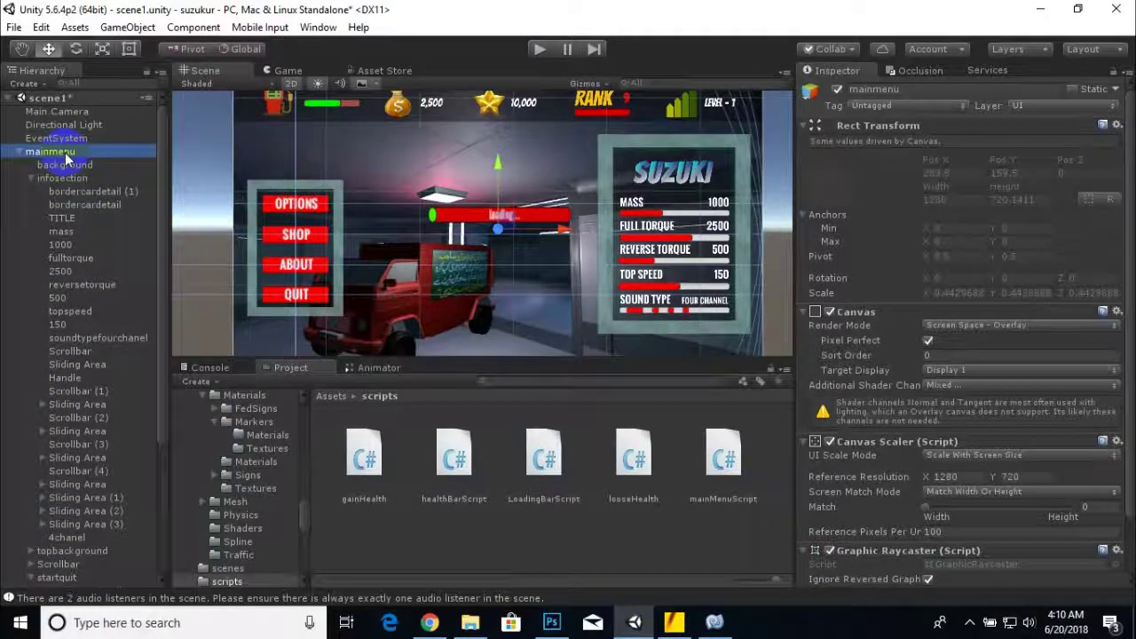
right_click(67, 158)
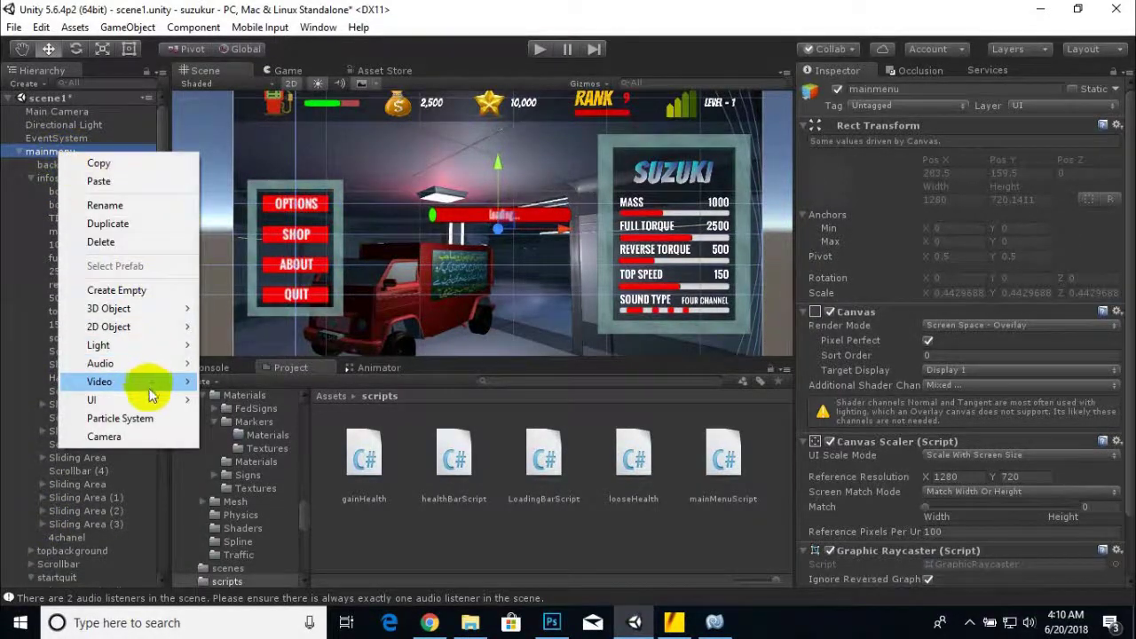
mouse_move(133, 400)
click(265, 162)
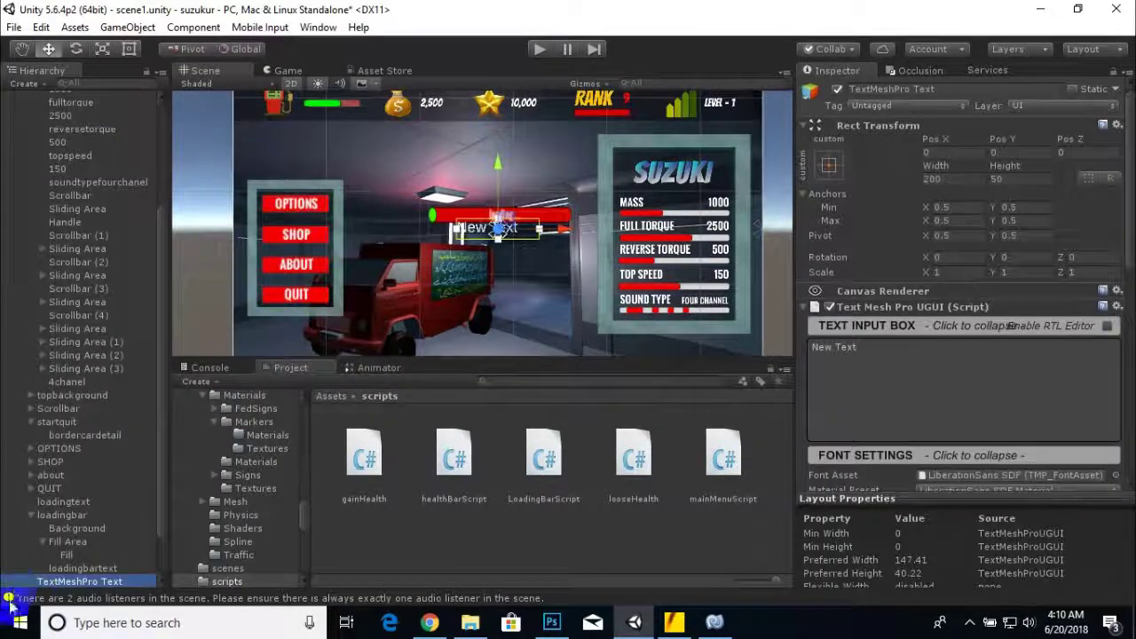
right_click(80, 578)
click(162, 334)
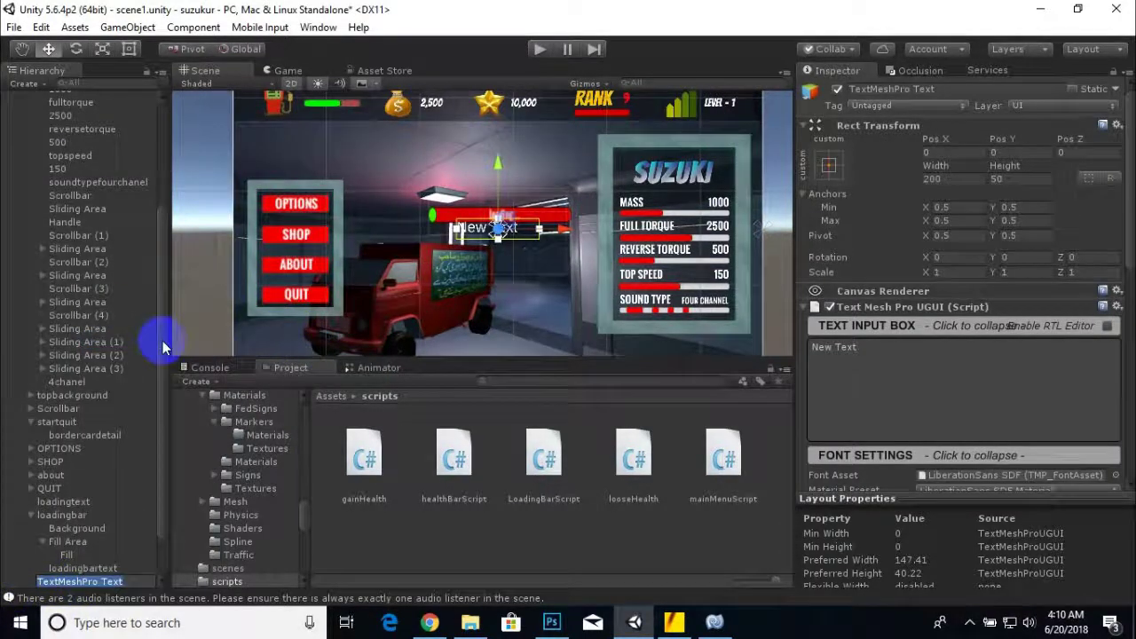
text(presspace)
key(Return)
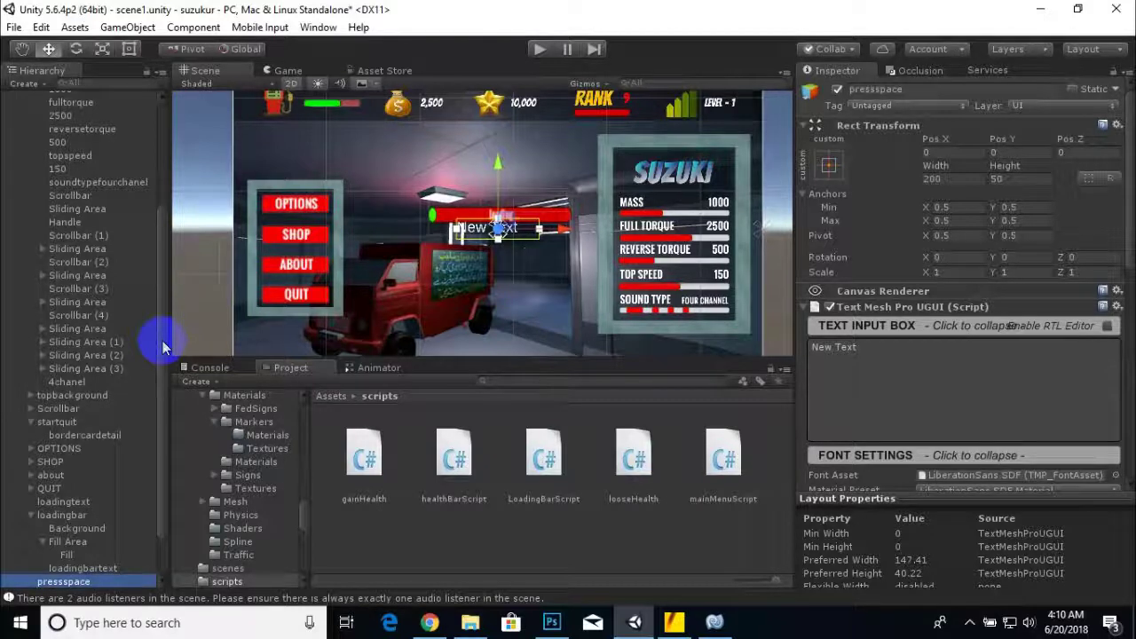
- Set the pressspace text to "PRESS SPACEBAR TO LOAD LEVEL" and enlarge its box to about 588 by 76, over the loading bar
double_click(888, 347)
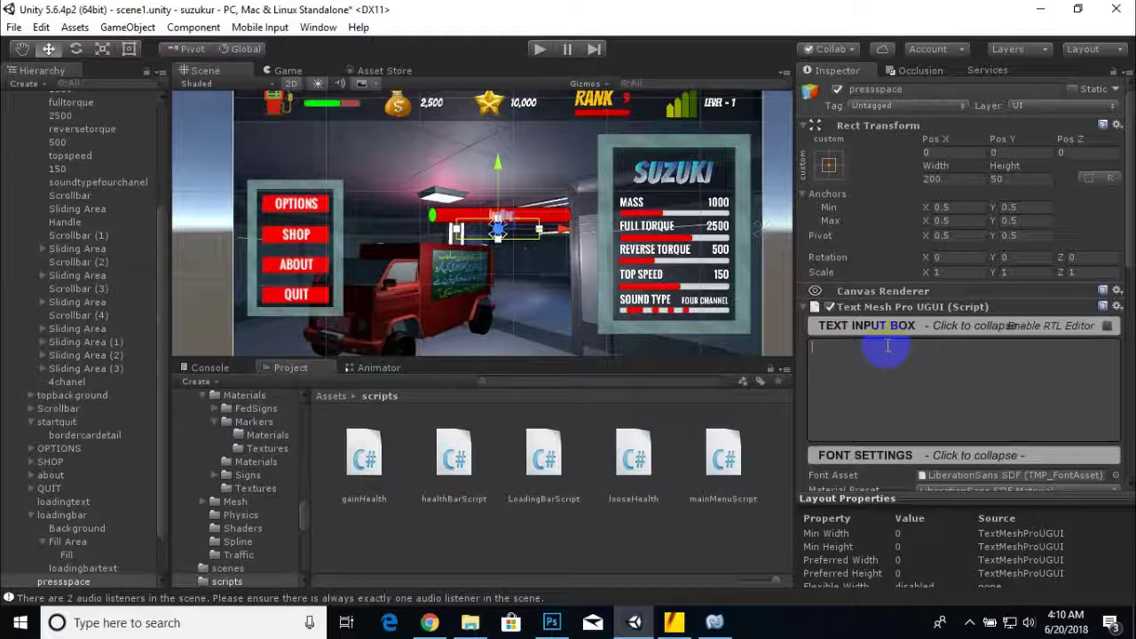
text(PRESS SPACEBAR TO LOAD LEVEL)
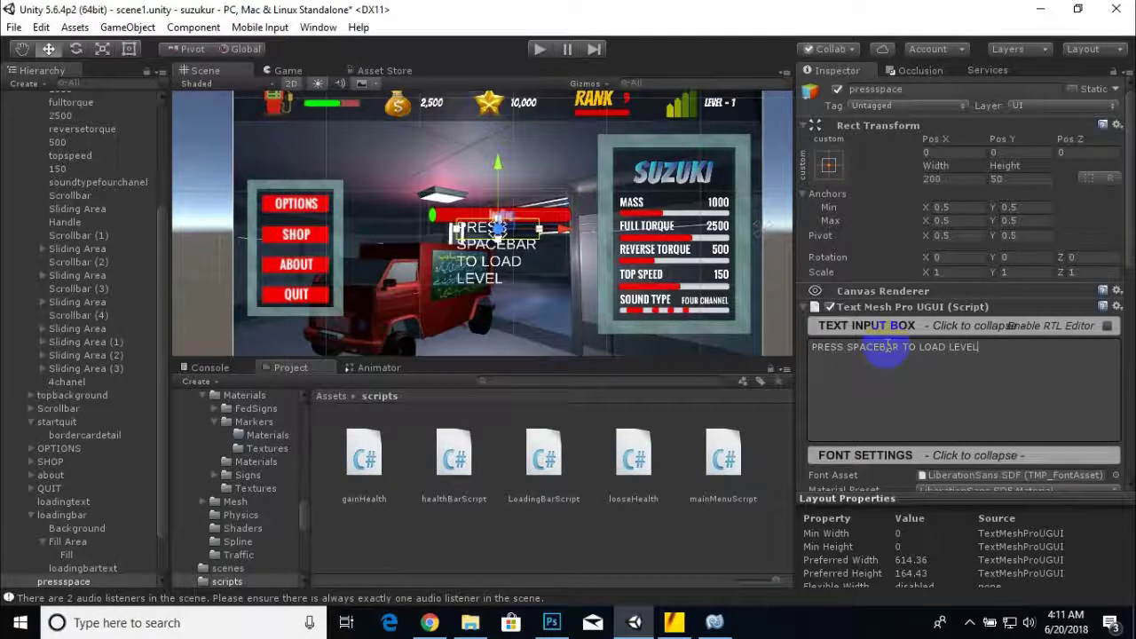
click(129, 49)
drag(539, 236, 699, 253)
drag(519, 231, 407, 208)
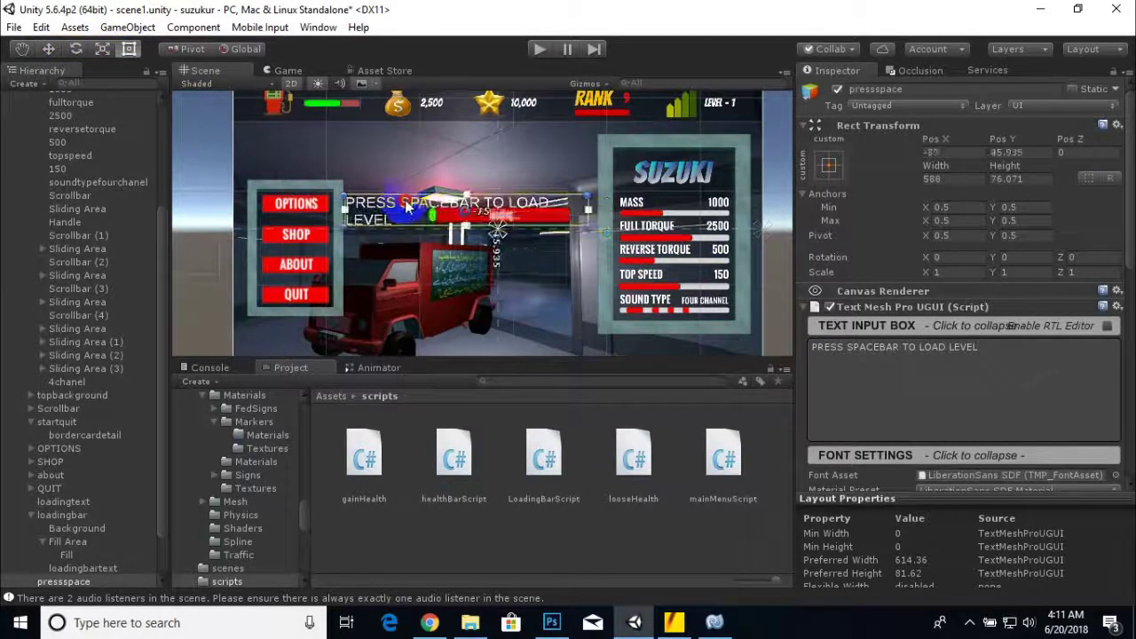
- Compare the Bangers SDF and Anton SDF fonts on the pressspace text and apply Bangers SDF
click(1116, 477)
click(874, 180)
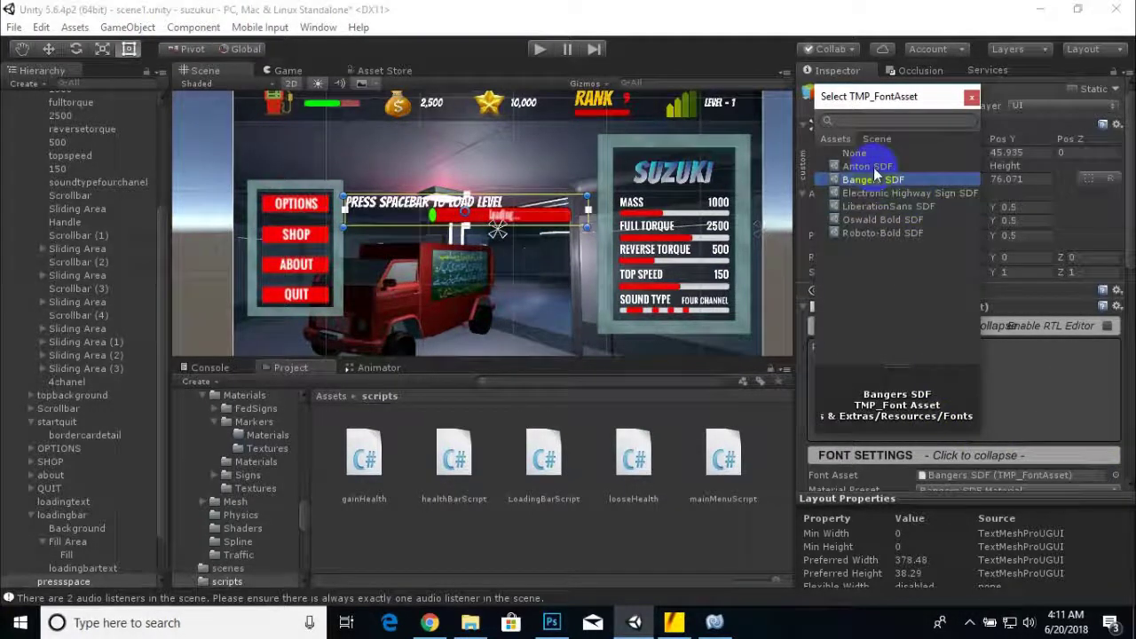
click(867, 167)
click(875, 180)
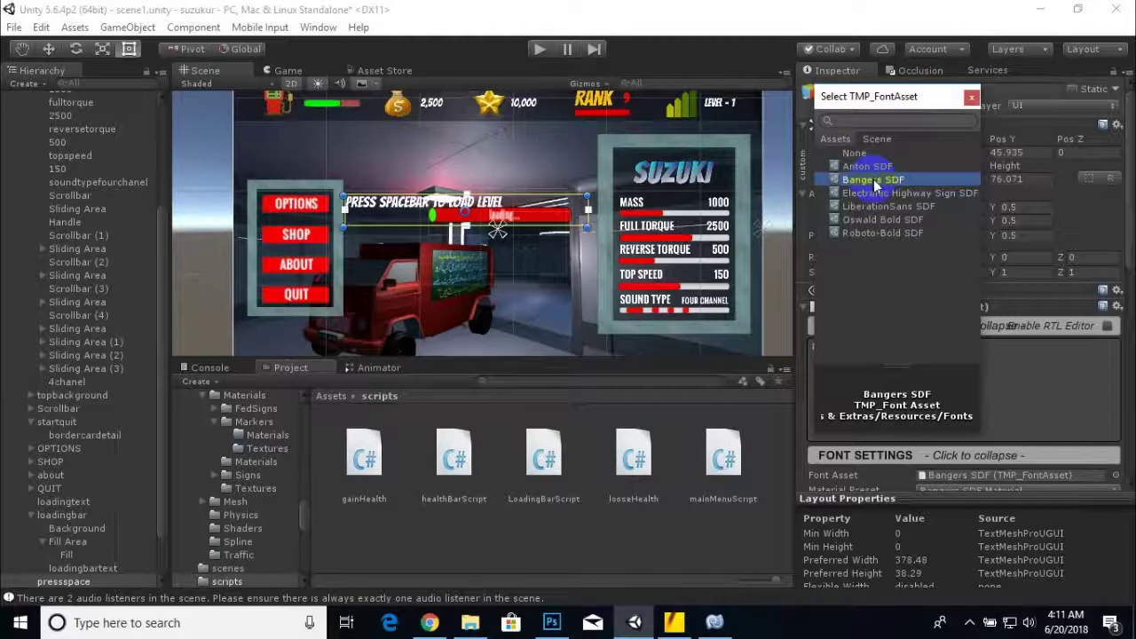
click(498, 213)
- Move the pressspace text above the menu buttons and enlarge its box to about 846 by 125, around X -182, Y 172
drag(409, 203, 370, 145)
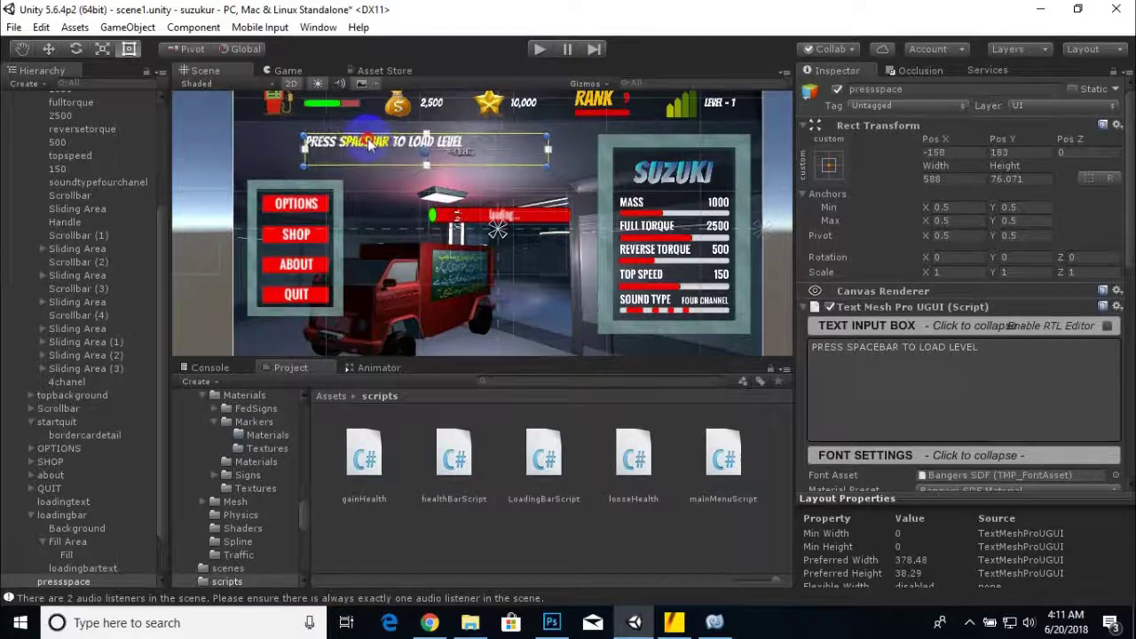
drag(548, 165, 594, 192)
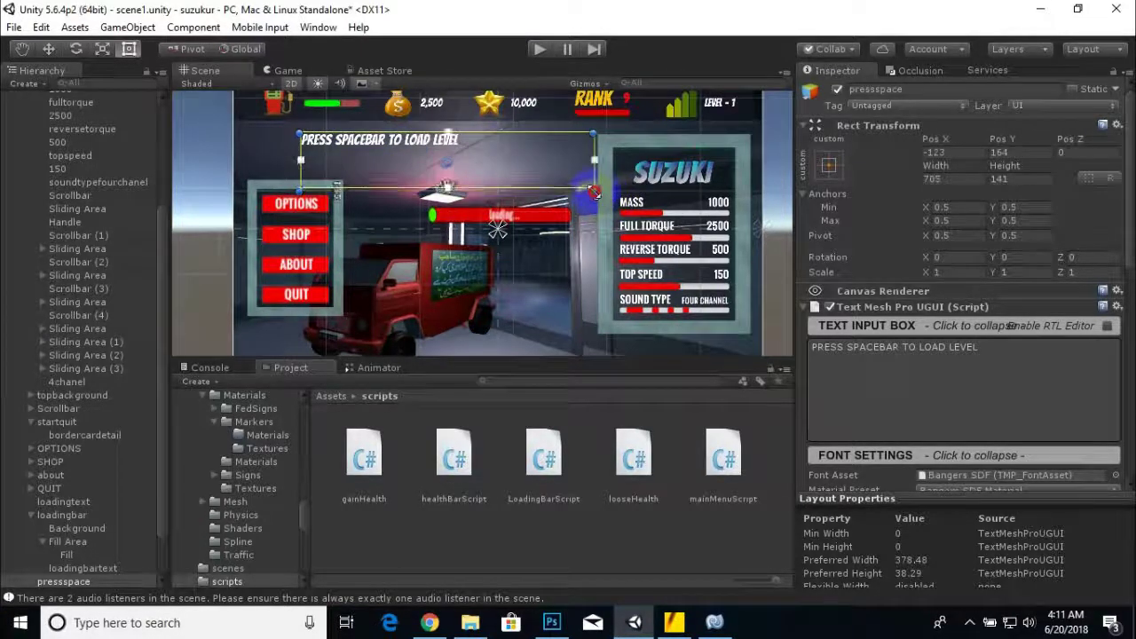
drag(300, 188, 246, 185)
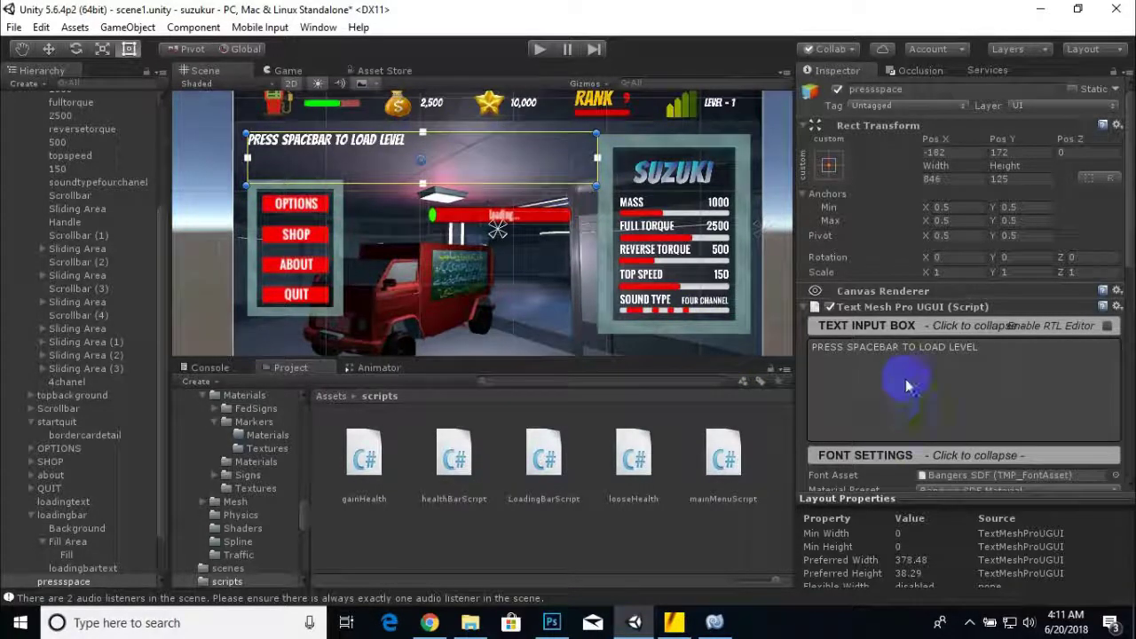
- Enable the color gradient on the pressspace text and set its top-left color to sky blue 00C0FF
scroll(995, 410, down, 4)
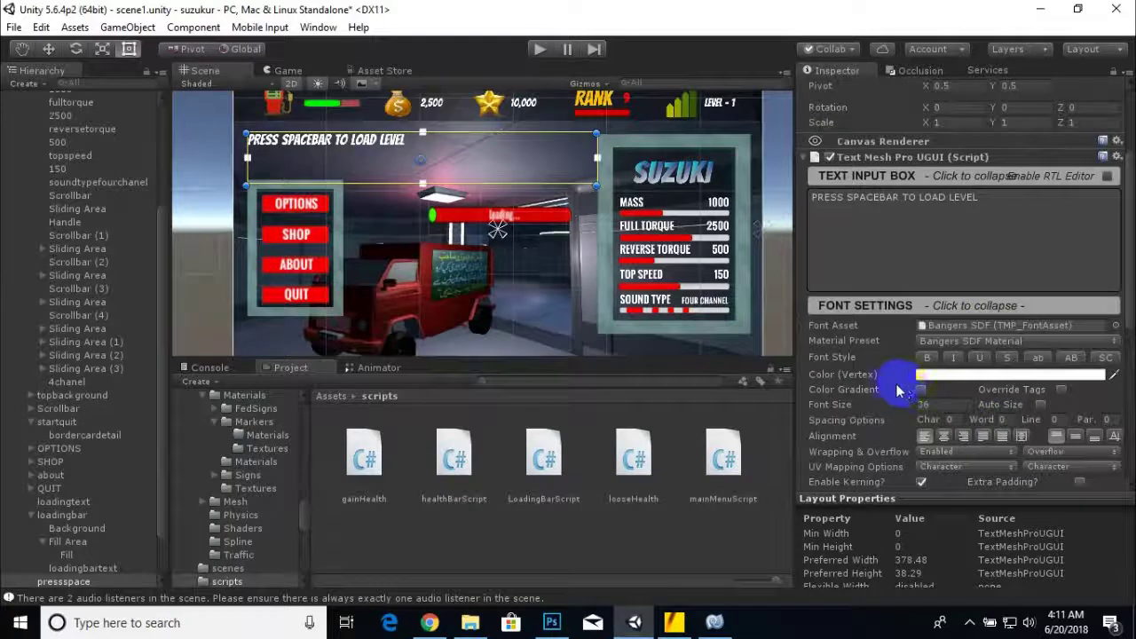
click(922, 389)
click(964, 418)
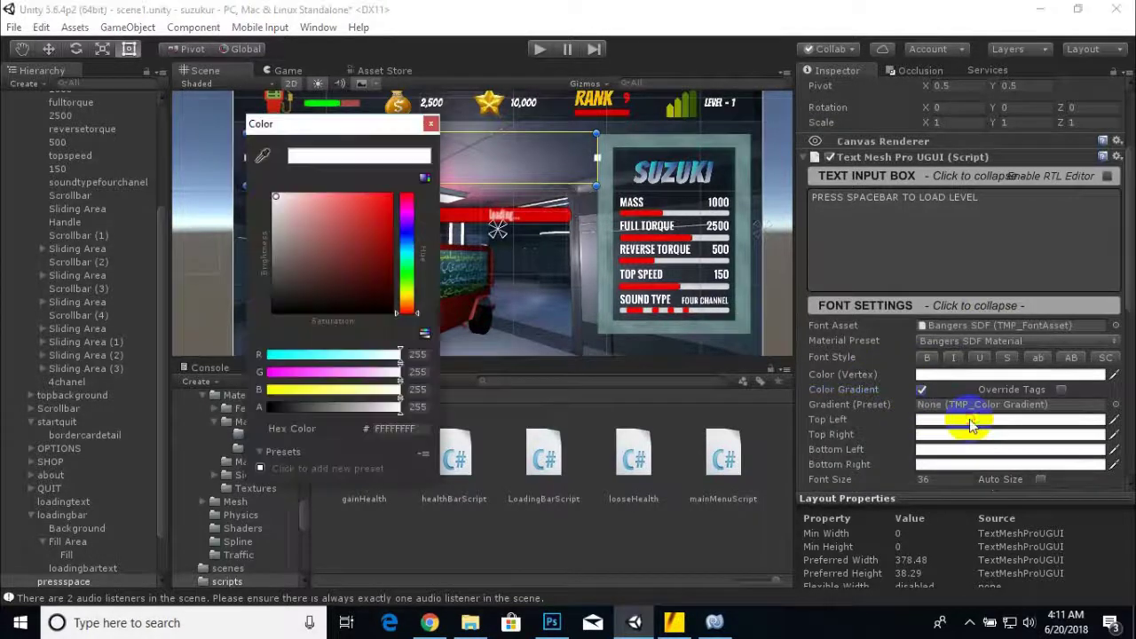
click(407, 247)
drag(383, 123, 719, 192)
drag(735, 388, 724, 264)
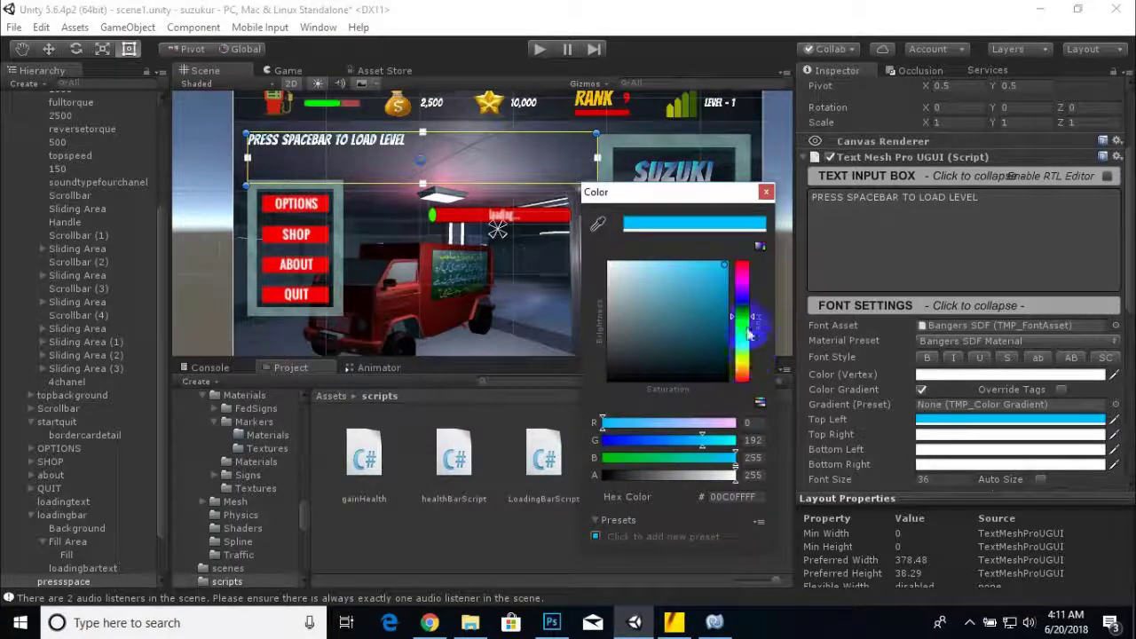
click(768, 194)
- Set the text gradient's top-right color to red FF0000
click(938, 434)
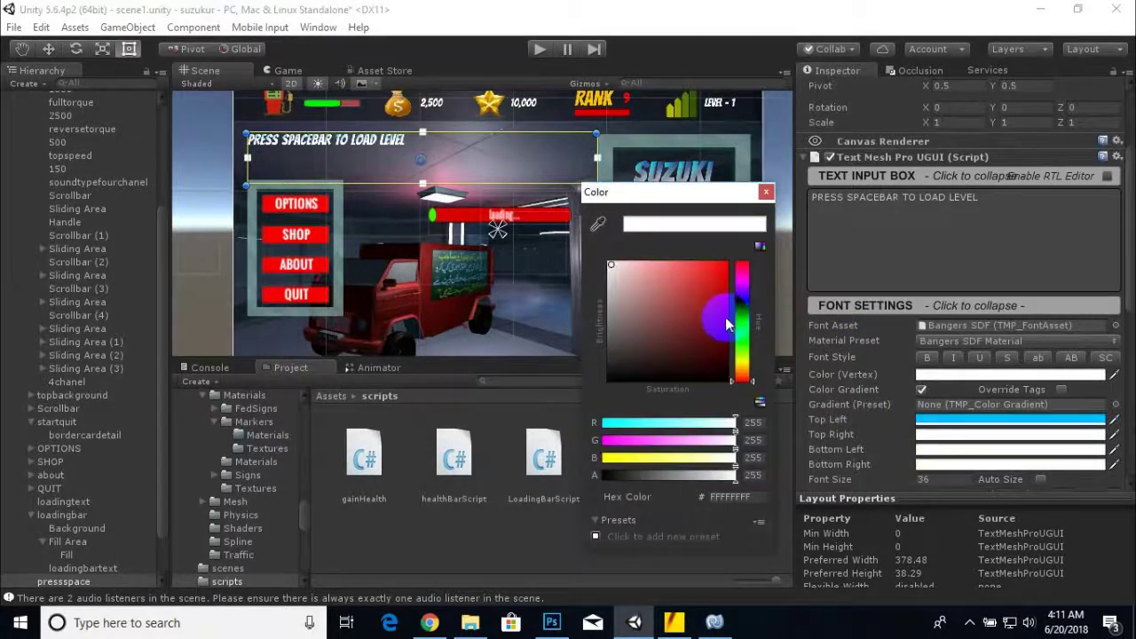
drag(727, 318, 734, 280)
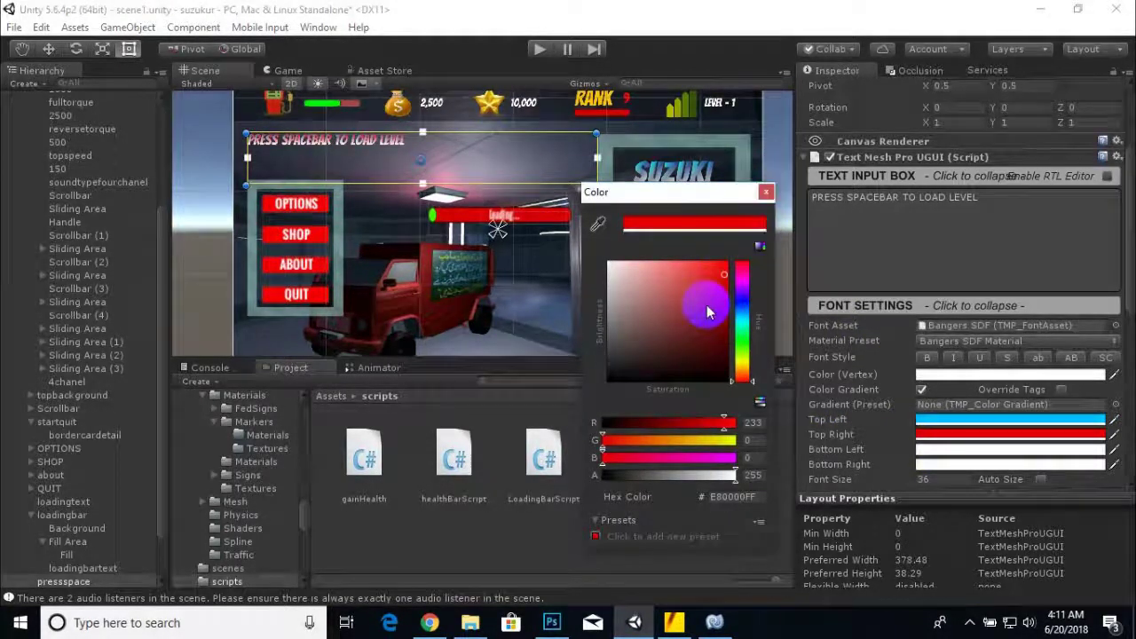
drag(722, 282, 730, 251)
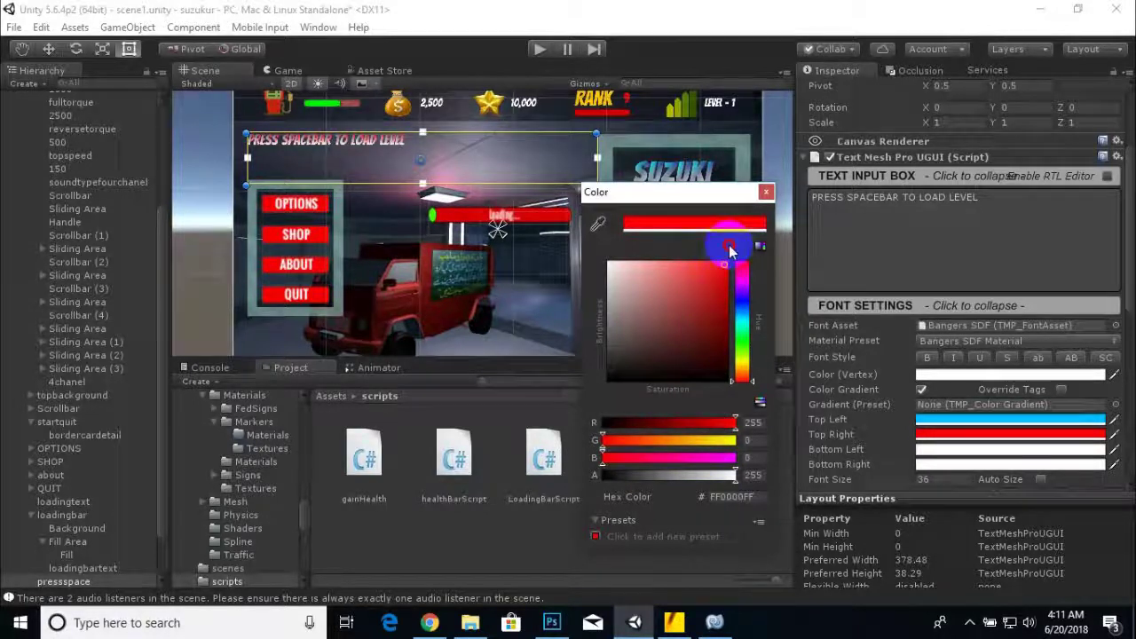
click(764, 193)
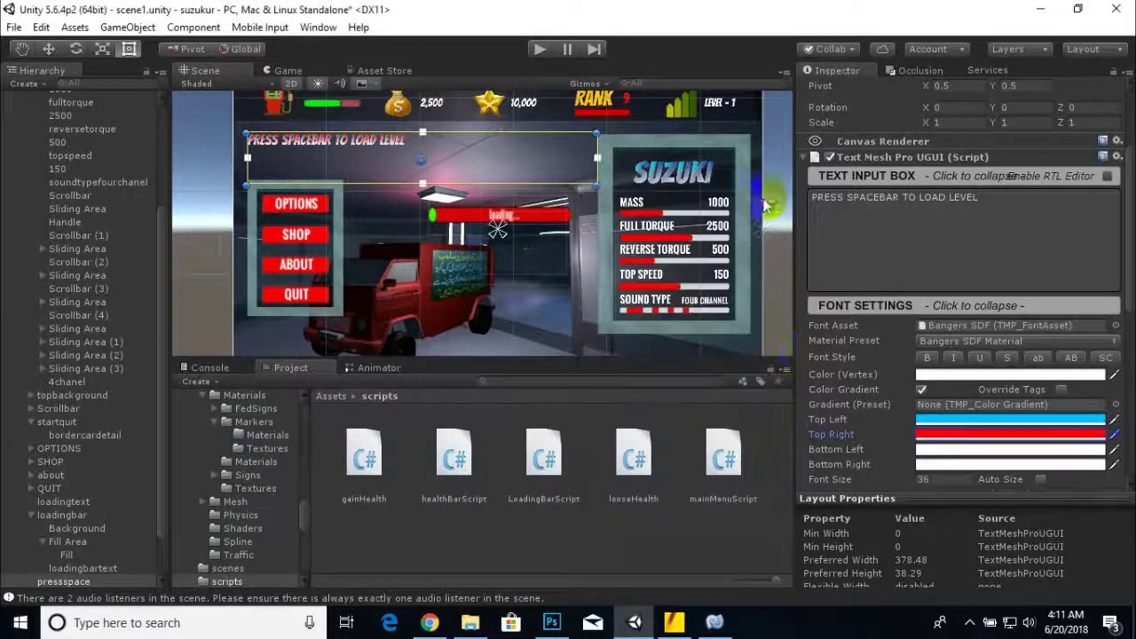
- Set the text gradient's bottom-left color to a strong blue after trying black
click(946, 449)
drag(672, 322, 588, 414)
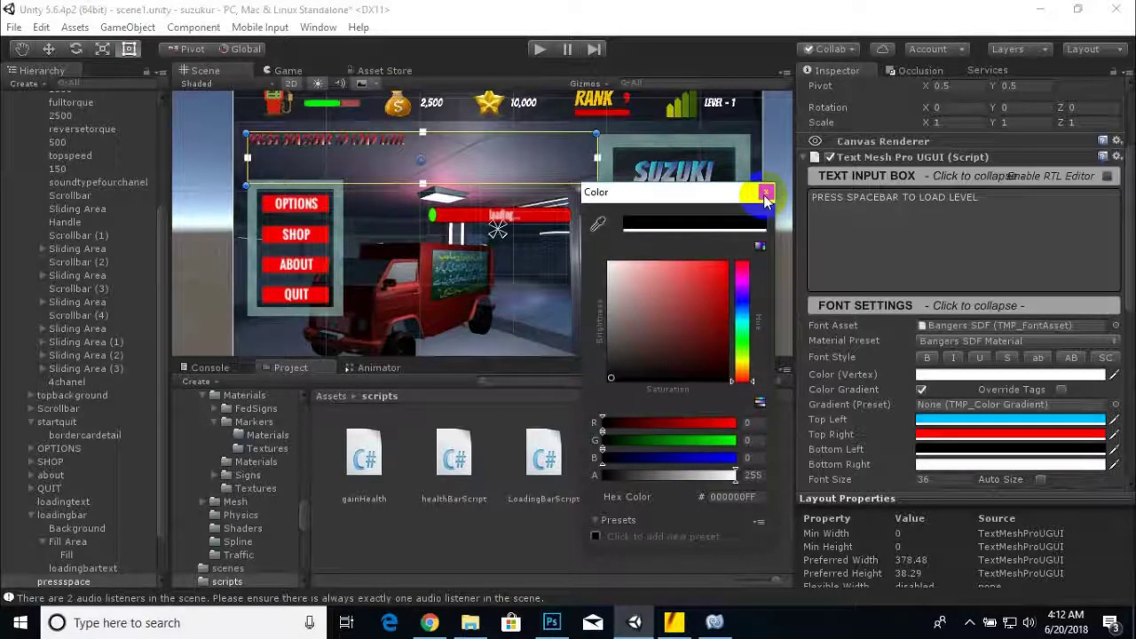
drag(742, 300, 747, 318)
click(719, 306)
click(766, 192)
- Set the text gradient's top-right color to light blue 5ADDFF
click(1010, 434)
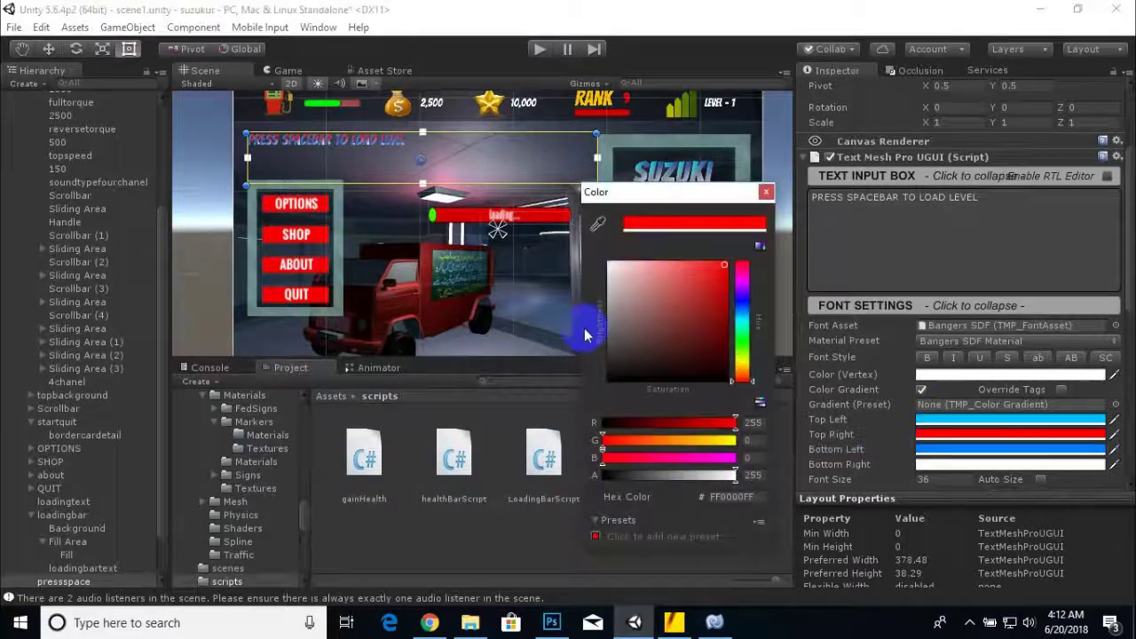
drag(744, 347, 685, 261)
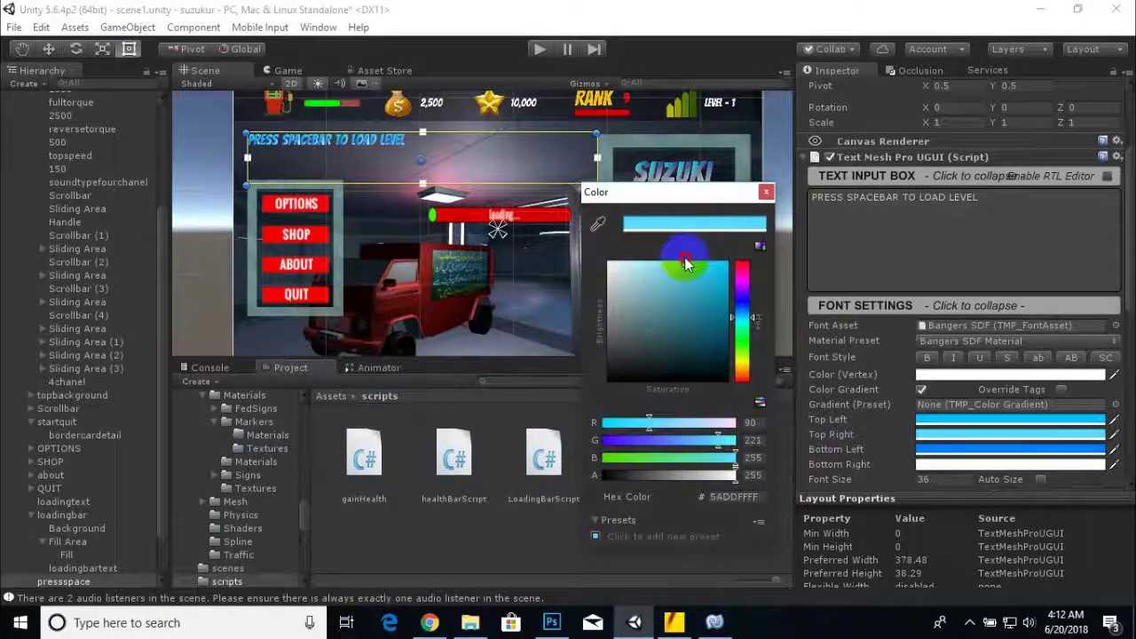
click(766, 191)
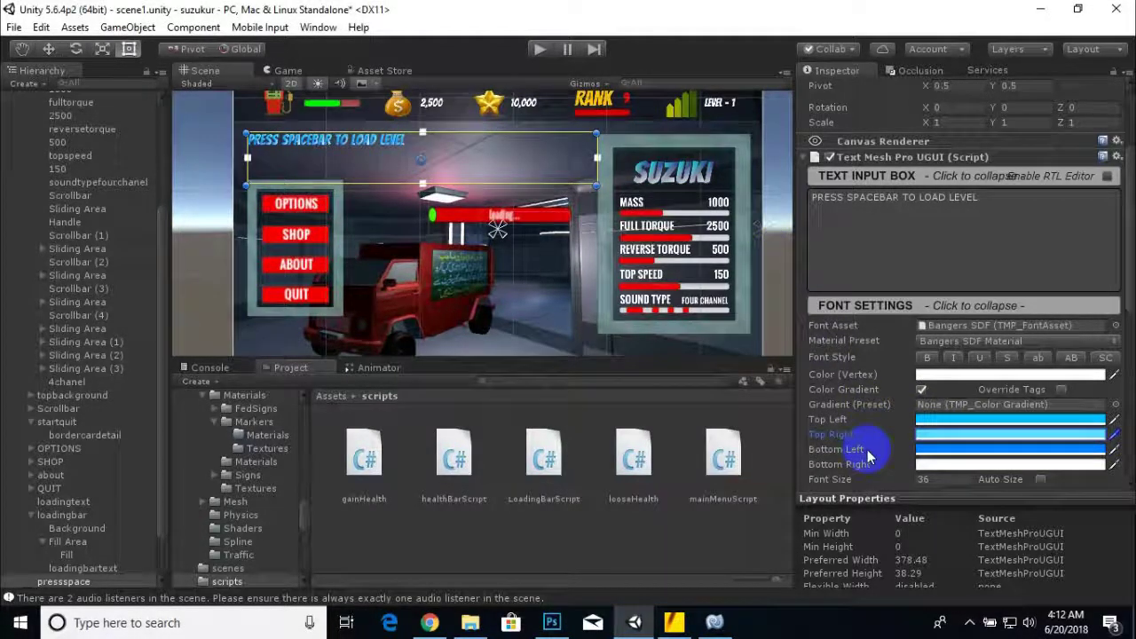
- Set the text gradient's bottom-right color to grey 949494
click(928, 463)
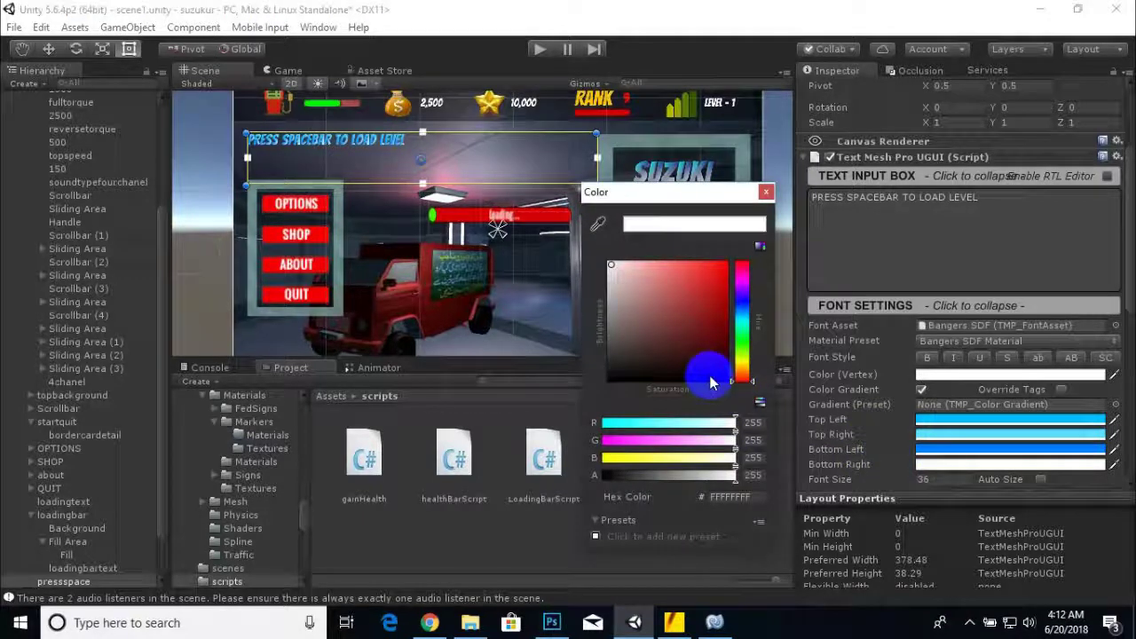
mouse_move(613, 296)
mouse_down()
mouse_move(612, 284)
mouse_move(584, 315)
mouse_up()
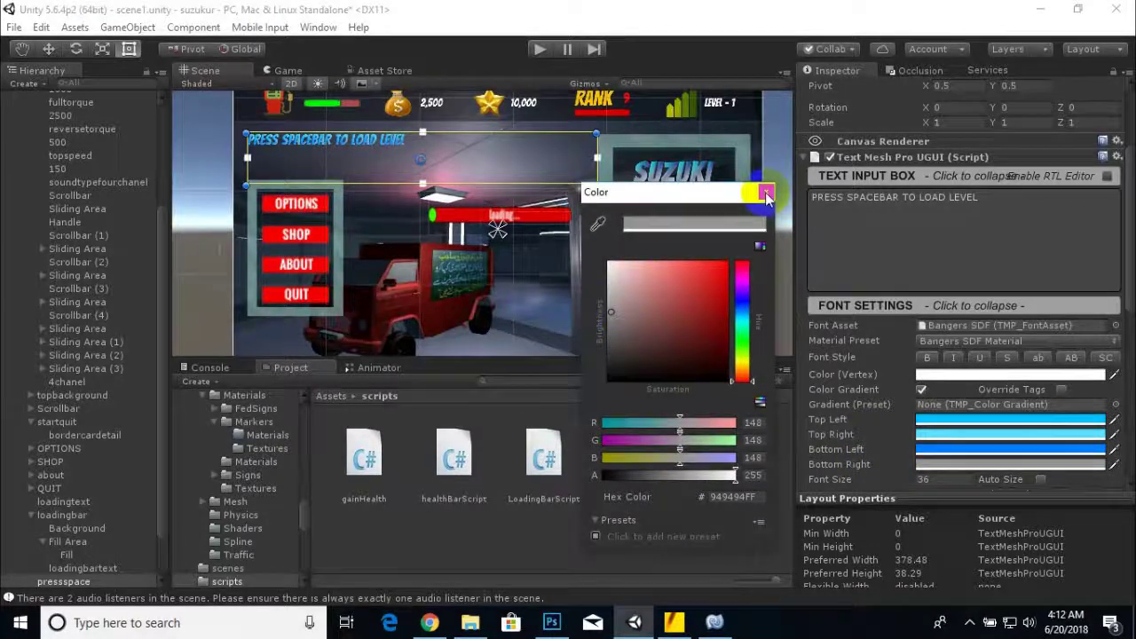
click(766, 192)
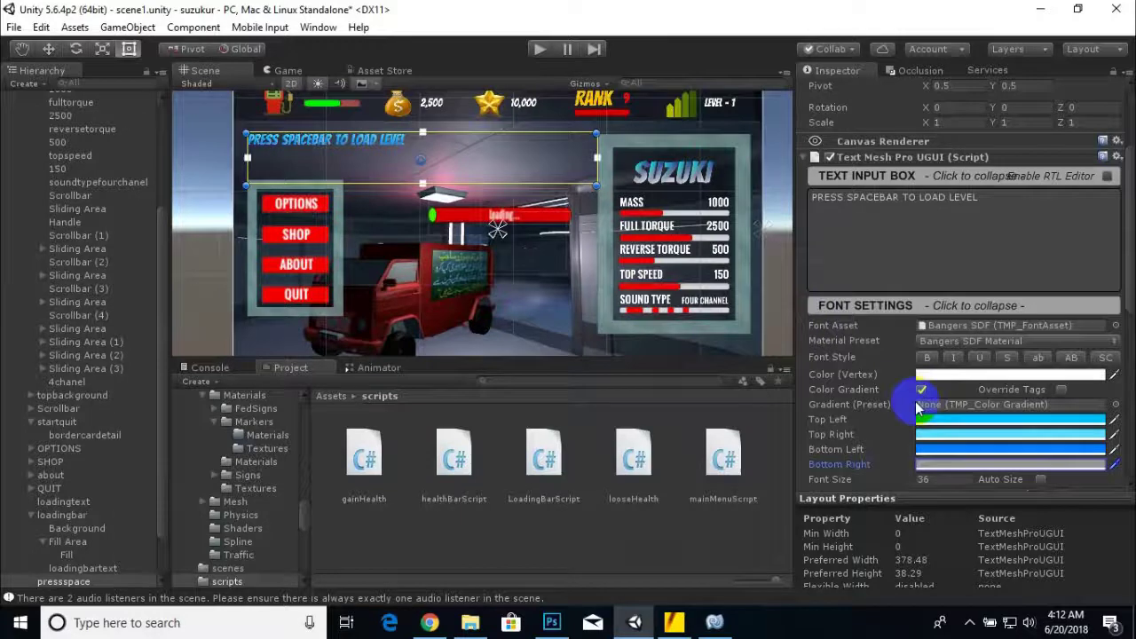
- Increase the pressspace text's font size to about 77 so it spans its box, and deselect it
scroll(915, 401, down, 3)
drag(918, 381, 350, 266)
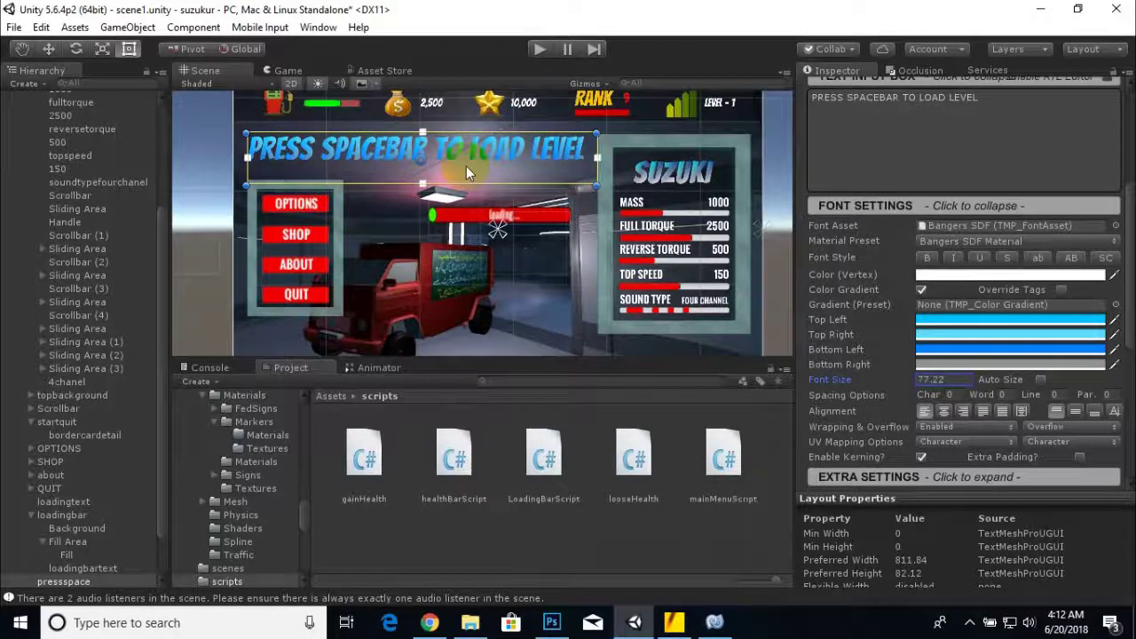
click(205, 158)
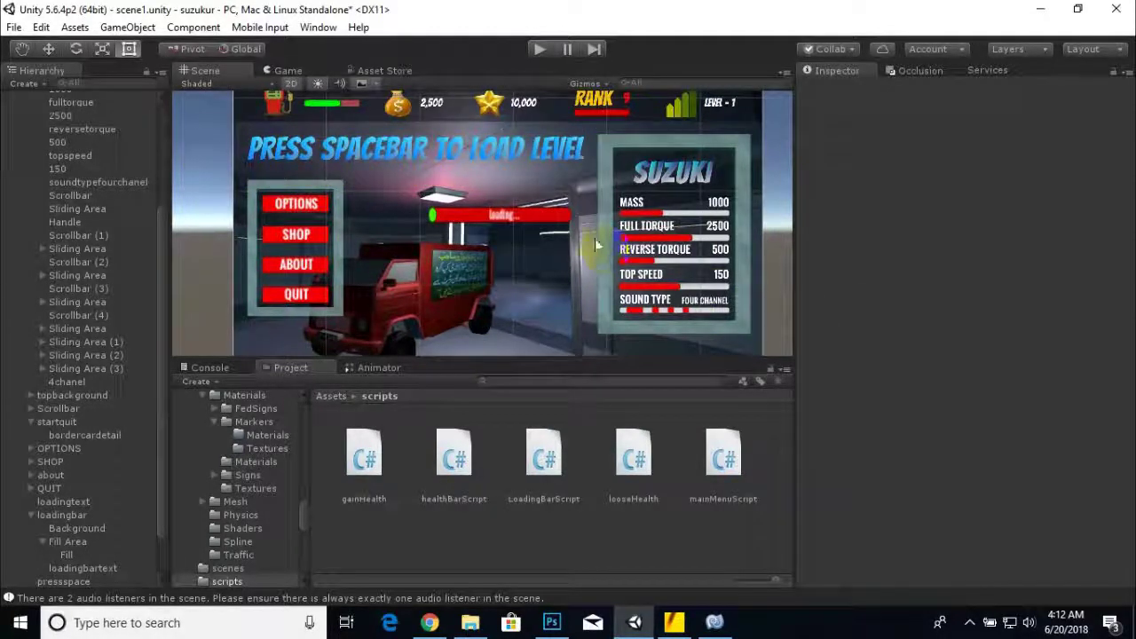
- Deactivate the loadingbar object so it is hidden in the main menu
click(541, 214)
click(186, 186)
click(547, 220)
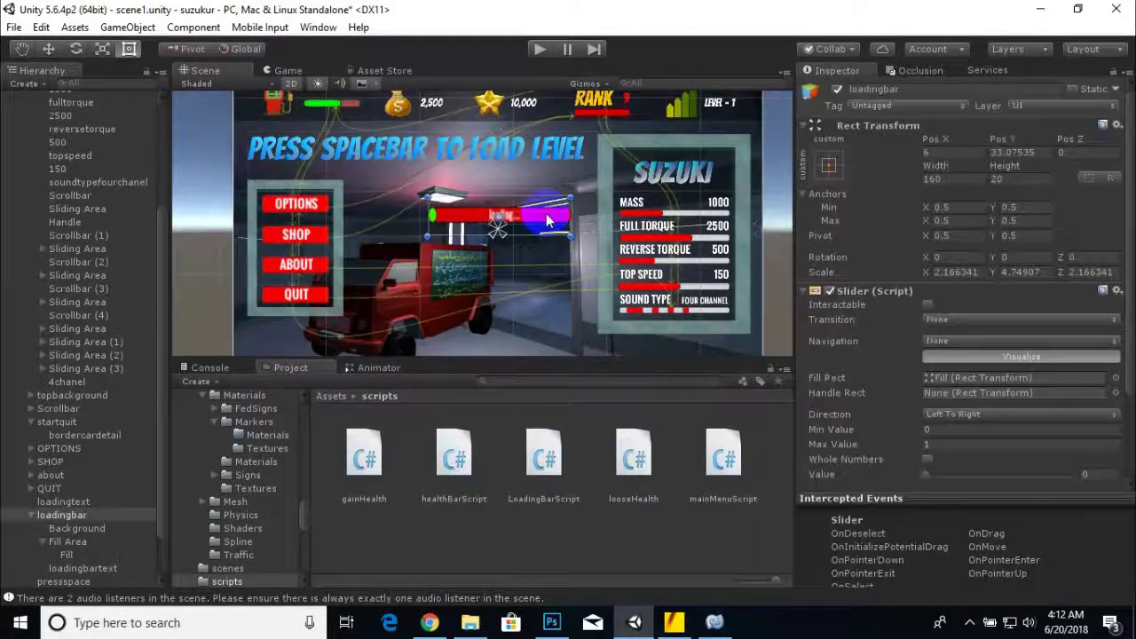
click(837, 90)
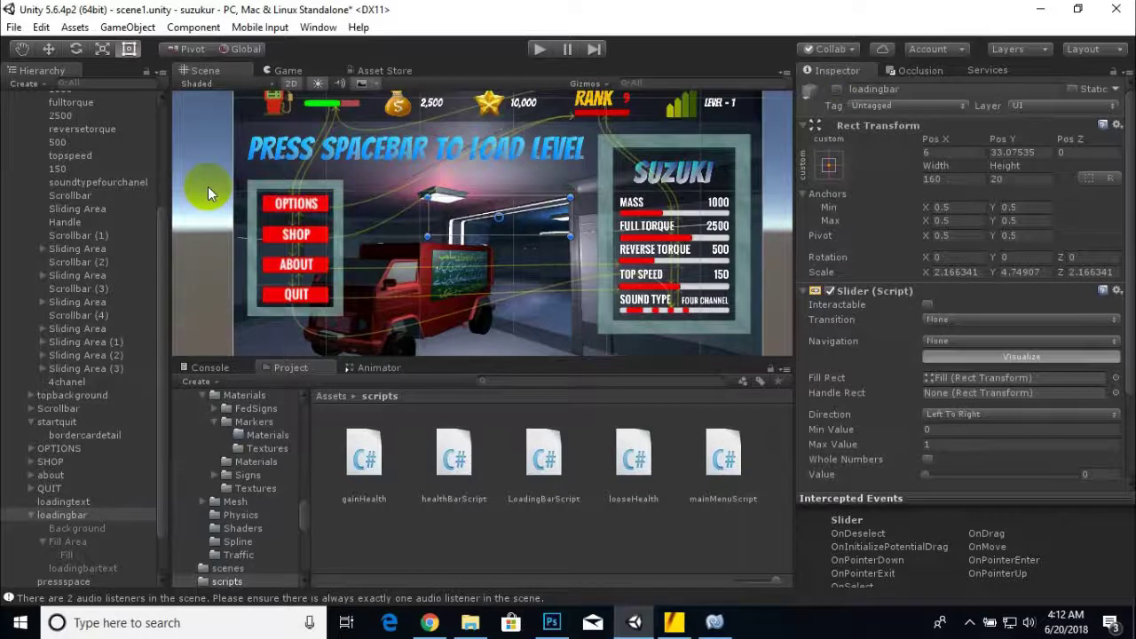
click(208, 186)
- Play-test scene1 by opening the Options, Shop and About pages, returning from each and trying the spacebar, and stop the game
click(540, 48)
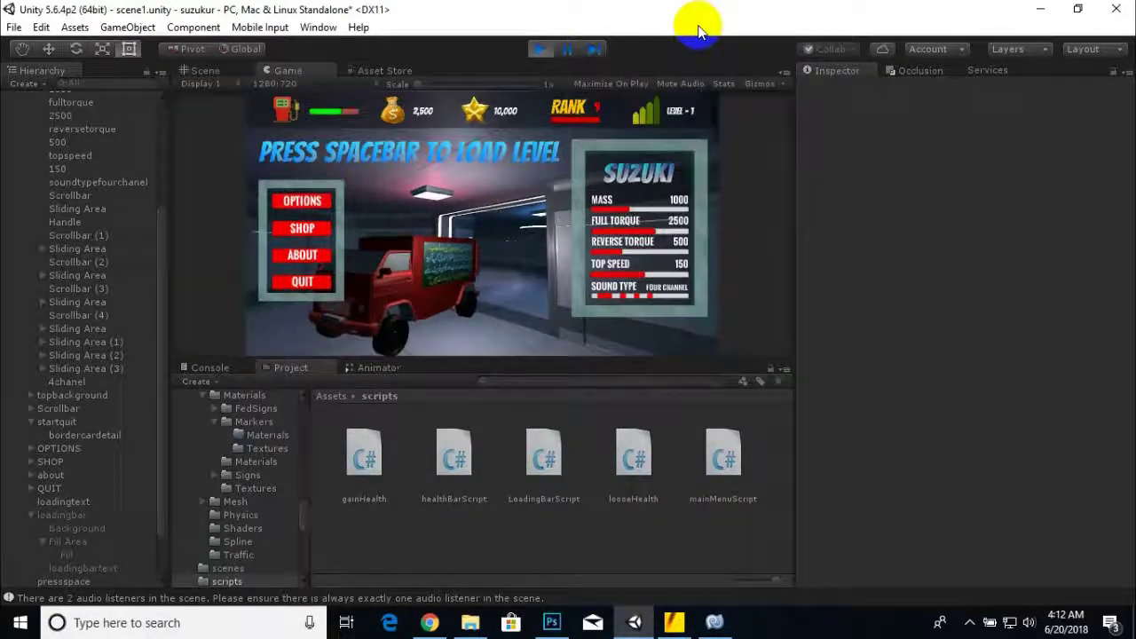
click(301, 200)
click(594, 306)
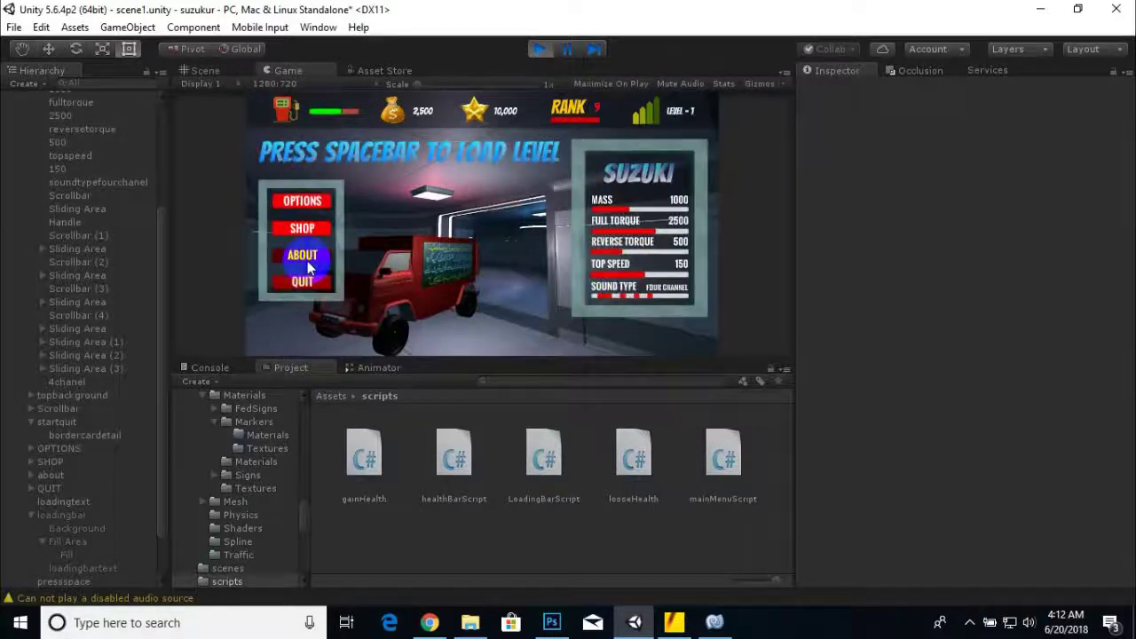
click(302, 228)
click(603, 307)
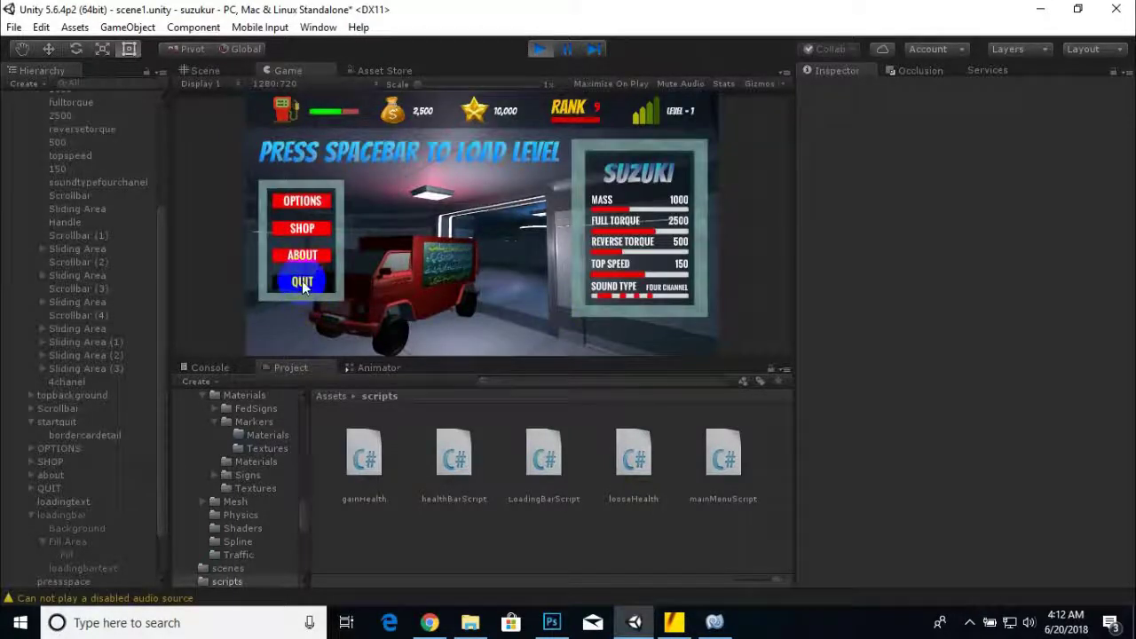
click(302, 255)
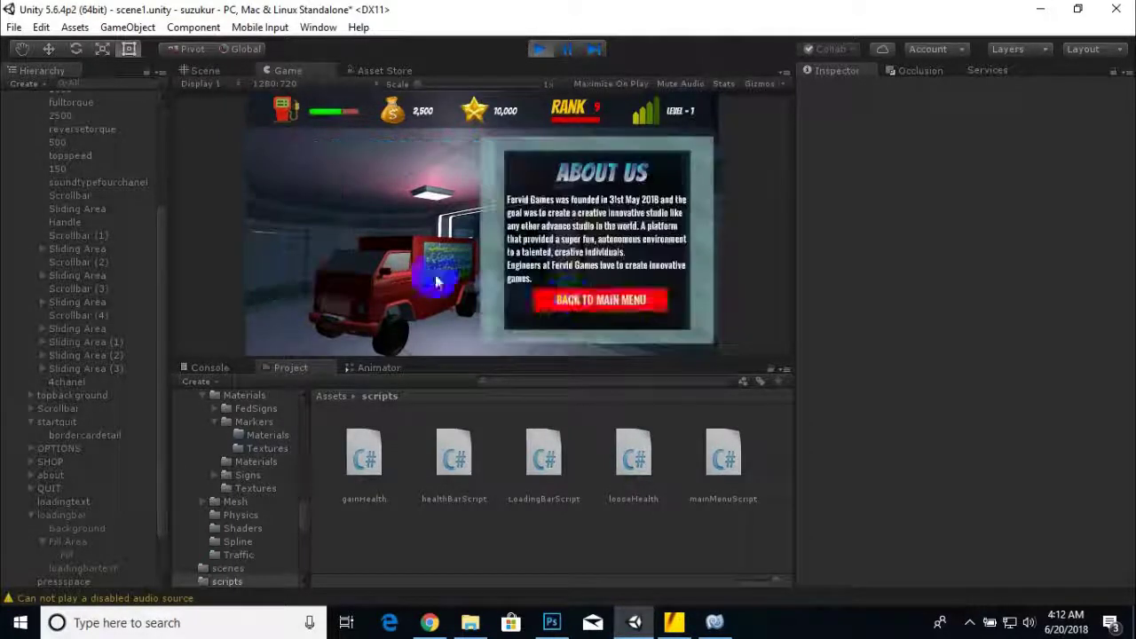
click(561, 298)
key(space)
click(539, 49)
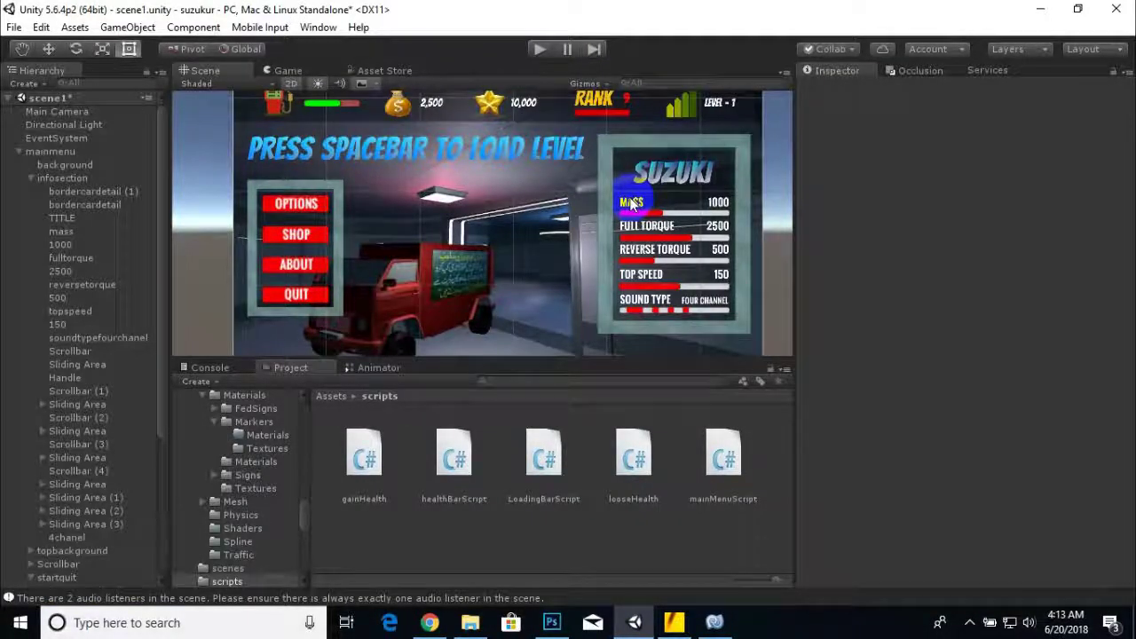
- Collapse the mainmenu object's children in the scene hierarchy
click(18, 153)
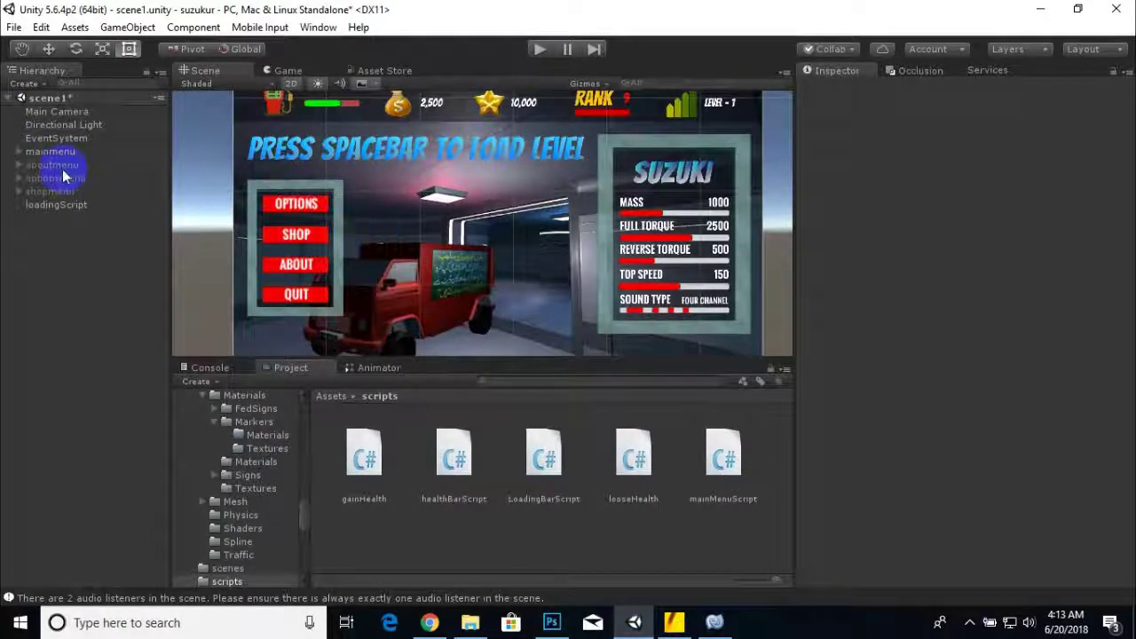